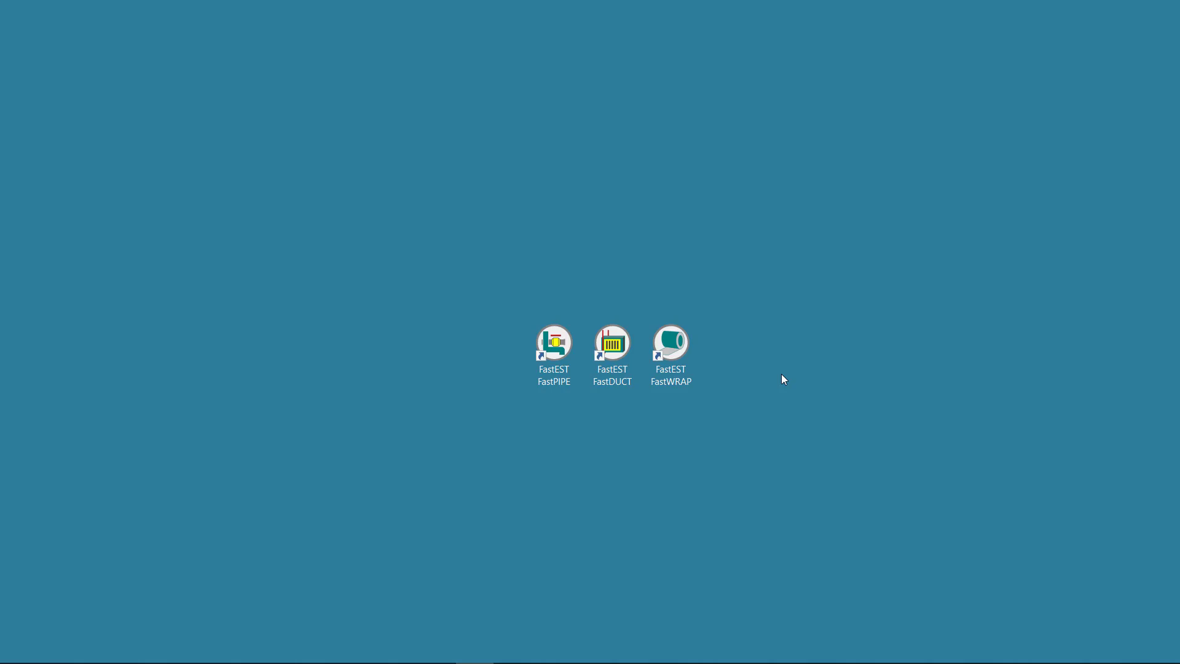
Launch FastWRAP from its desktop shortcut to reach the Job List.
left_click(667, 345)
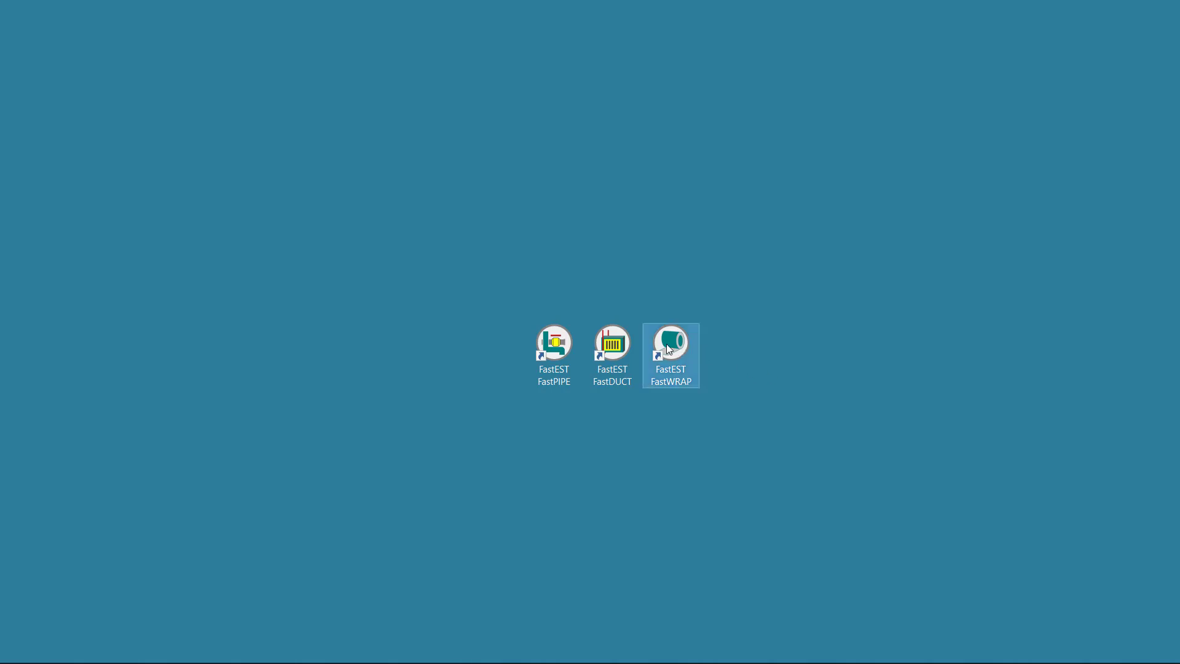
double_click(668, 348)
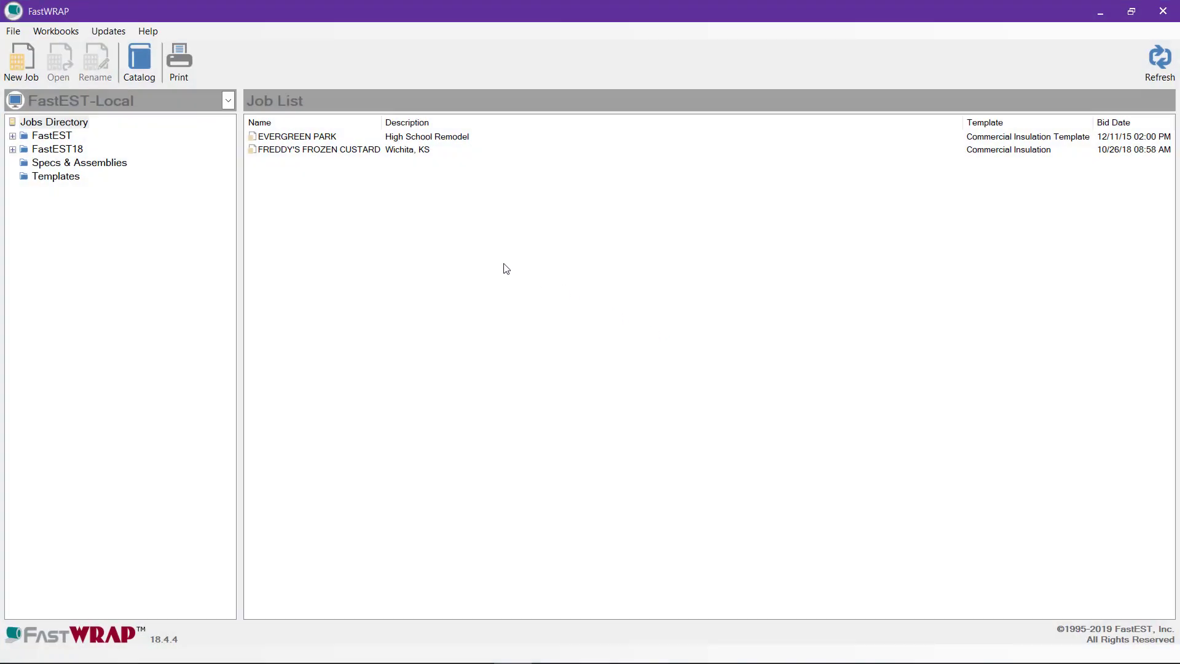
Create VEGAS JOB, described as Tenant Finish, on Insulation Template with bid date April 30, 2019.
left_click(25, 73)
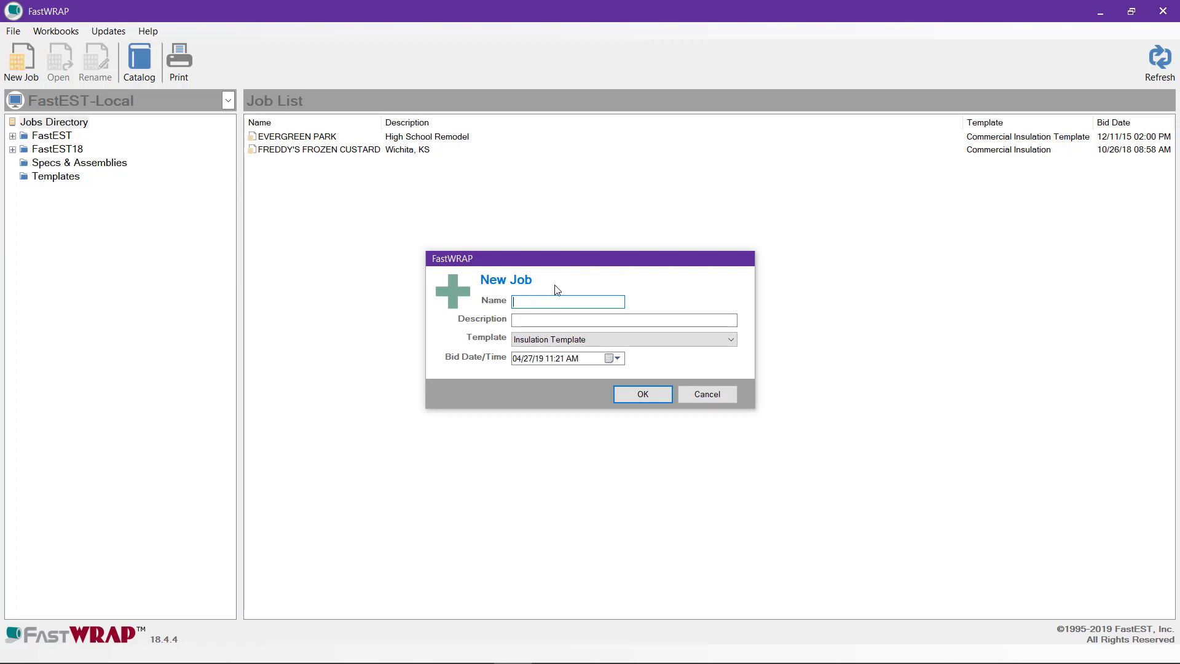
type("VEGAS JOB")
key("Tab")
type("Tenant Finish")
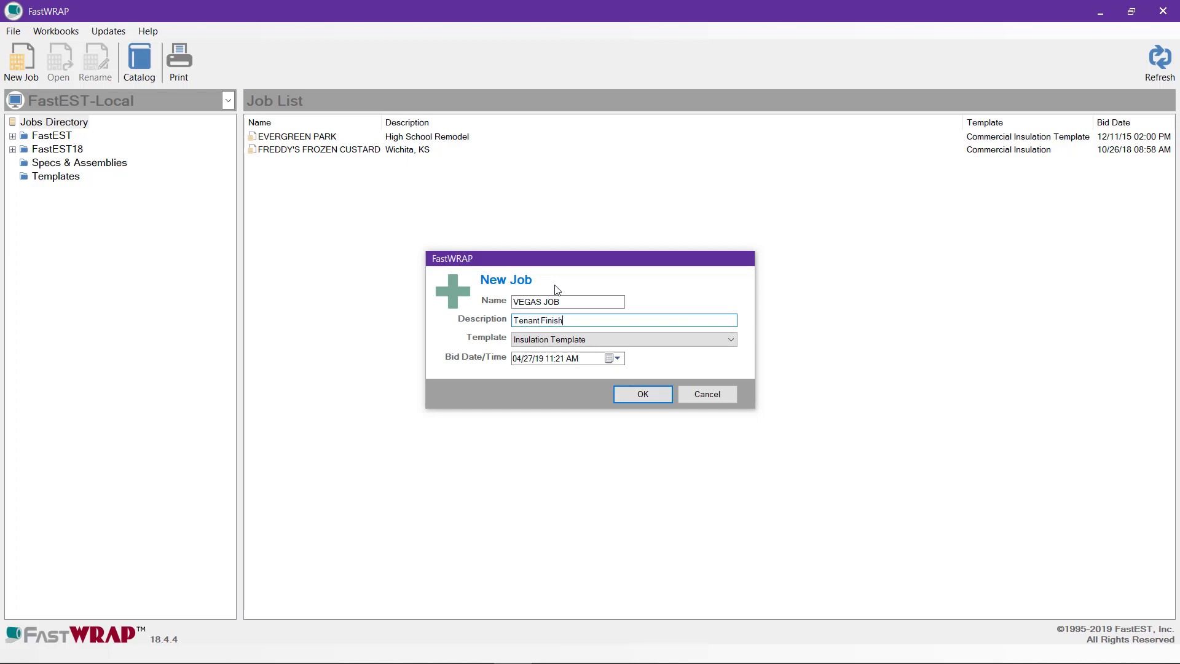
left_click(592, 341)
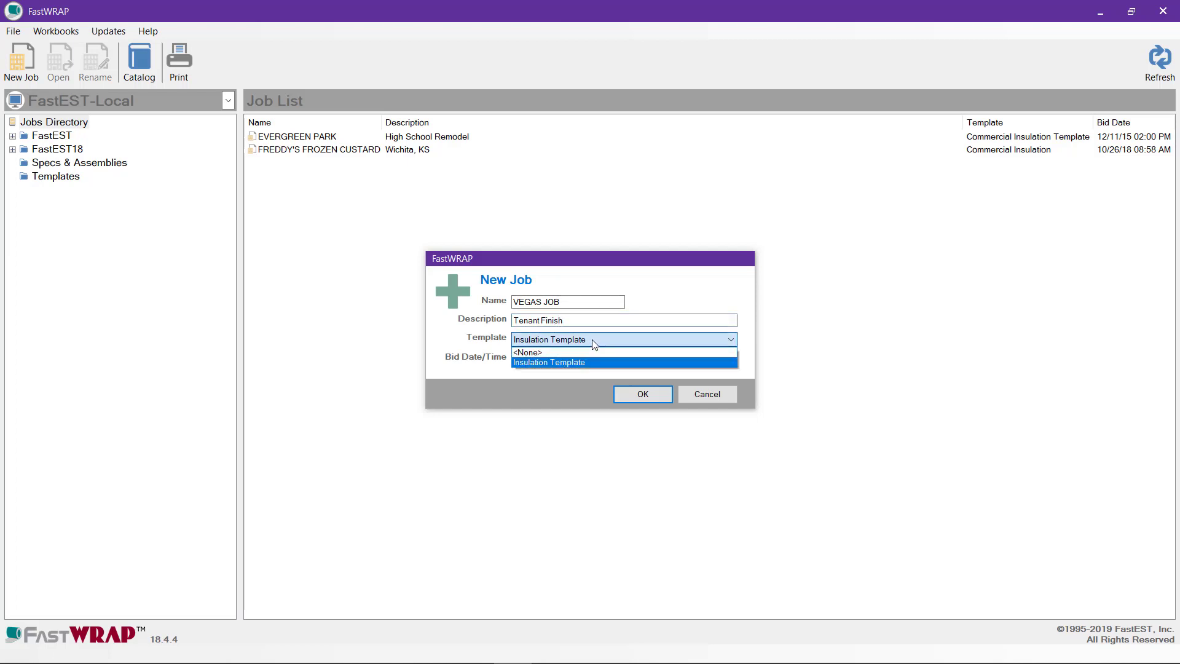
left_click(594, 342)
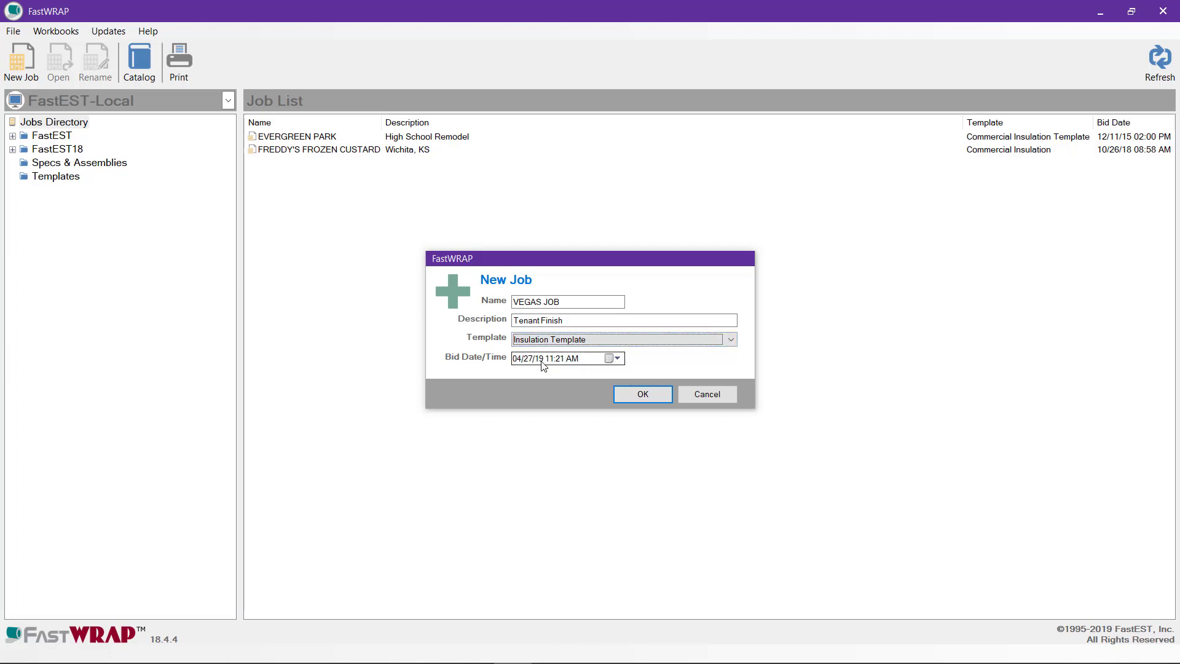
left_click(610, 358)
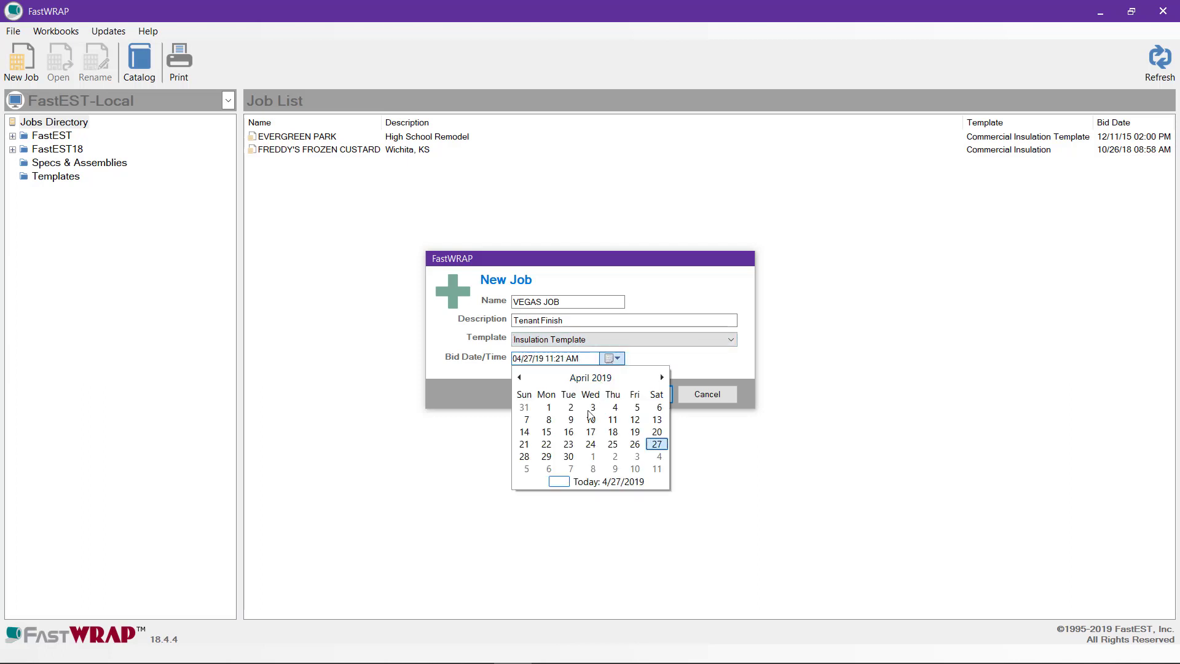
left_click(569, 456)
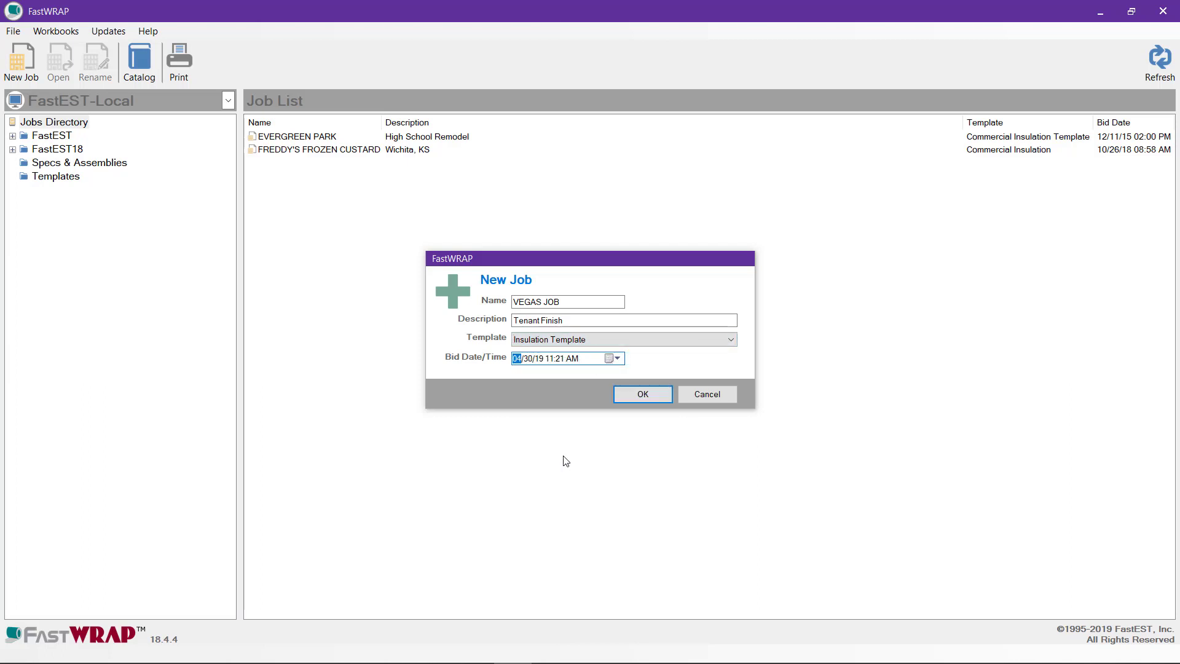
left_click(628, 401)
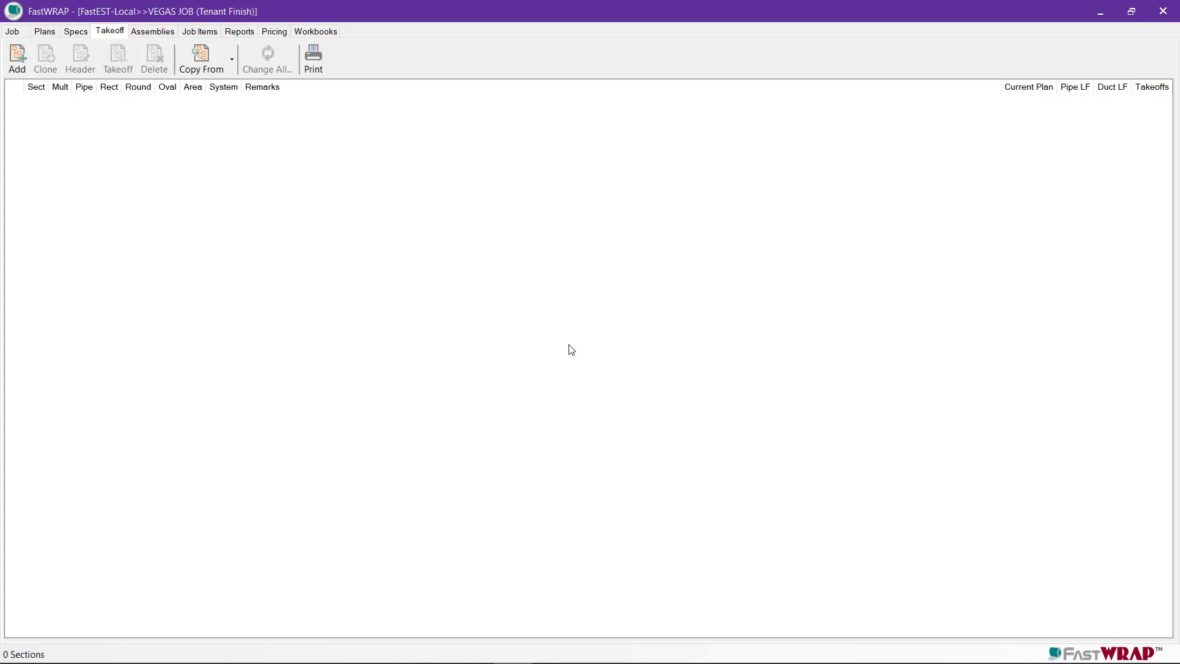
Import M Sheets ONLY.pdf as new plans, bringing in all five pages at once.
left_click(53, 35)
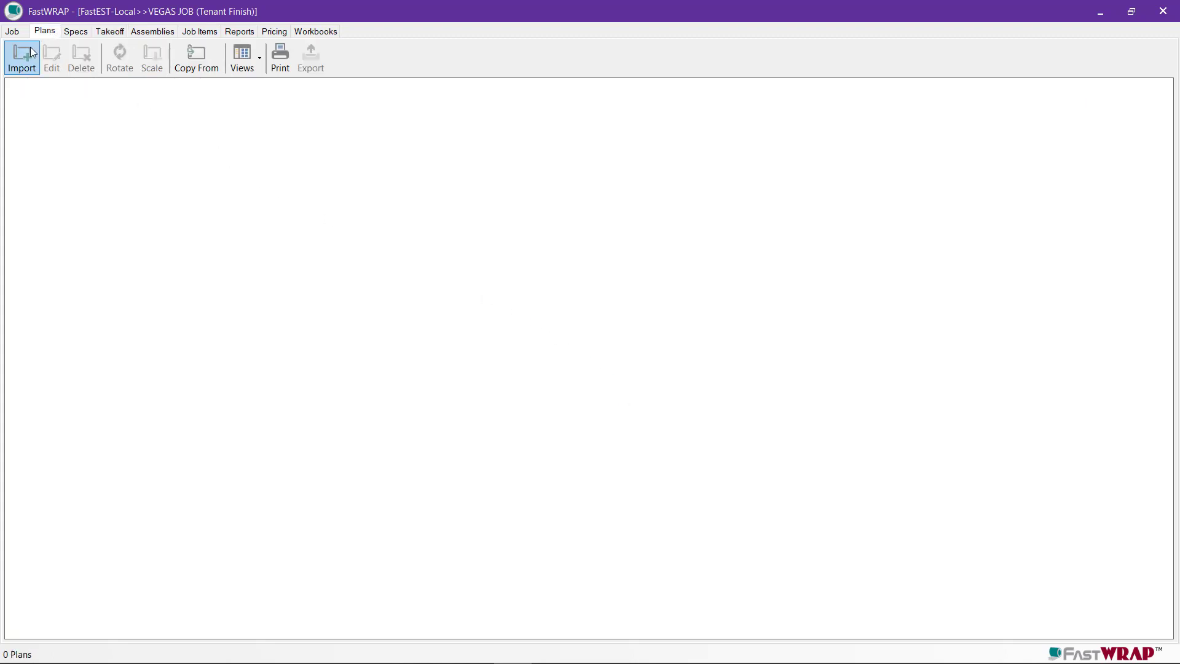
left_click(29, 73)
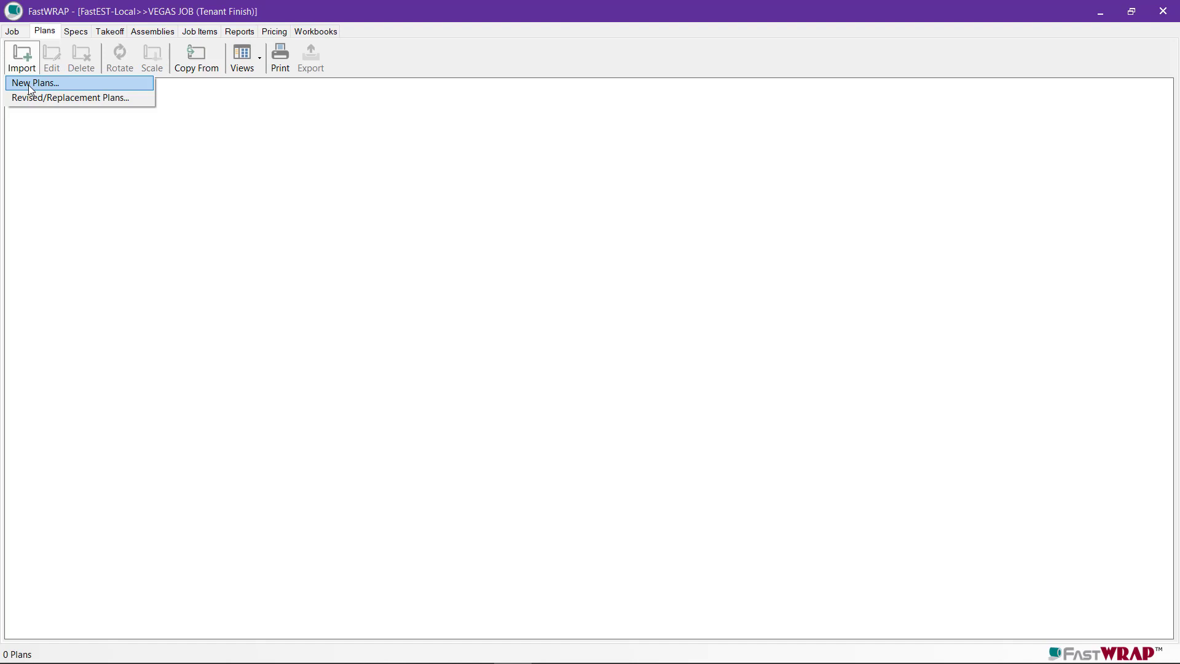
left_click(29, 85)
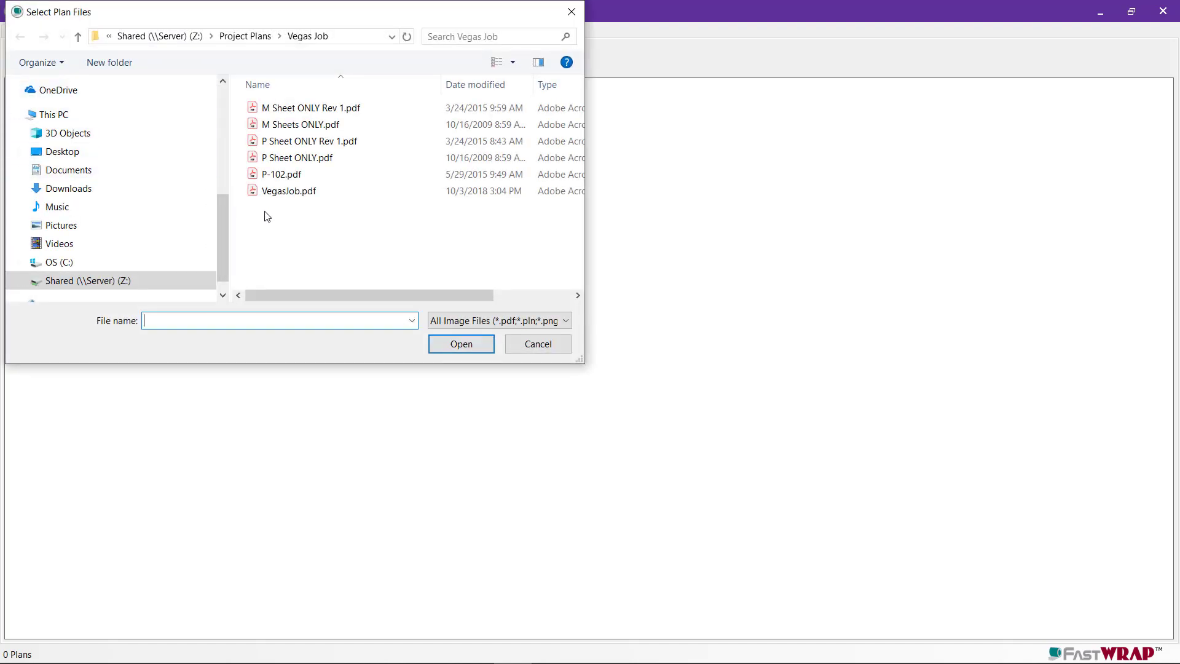
left_click(303, 126)
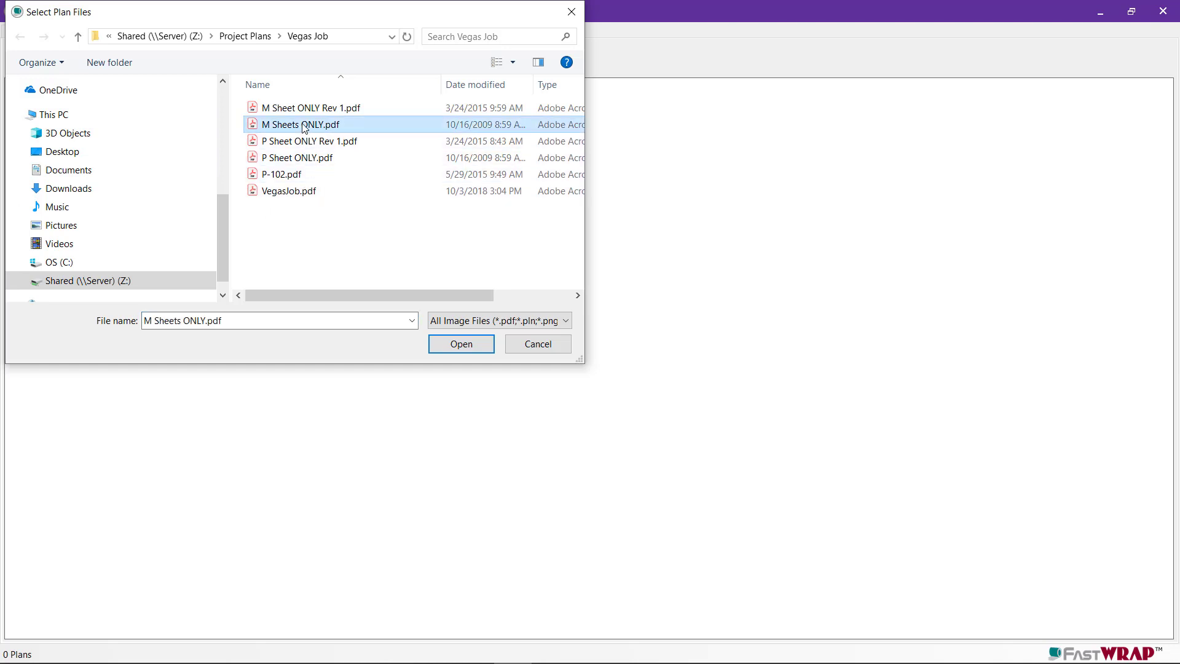
left_click(457, 344)
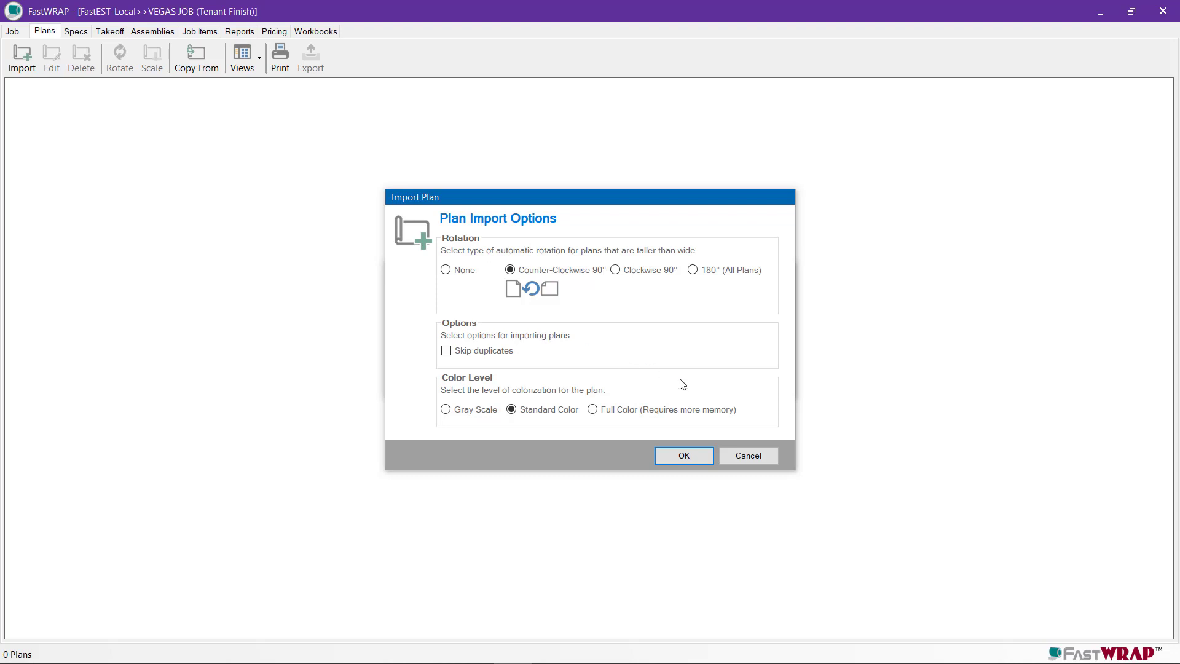
left_click(684, 456)
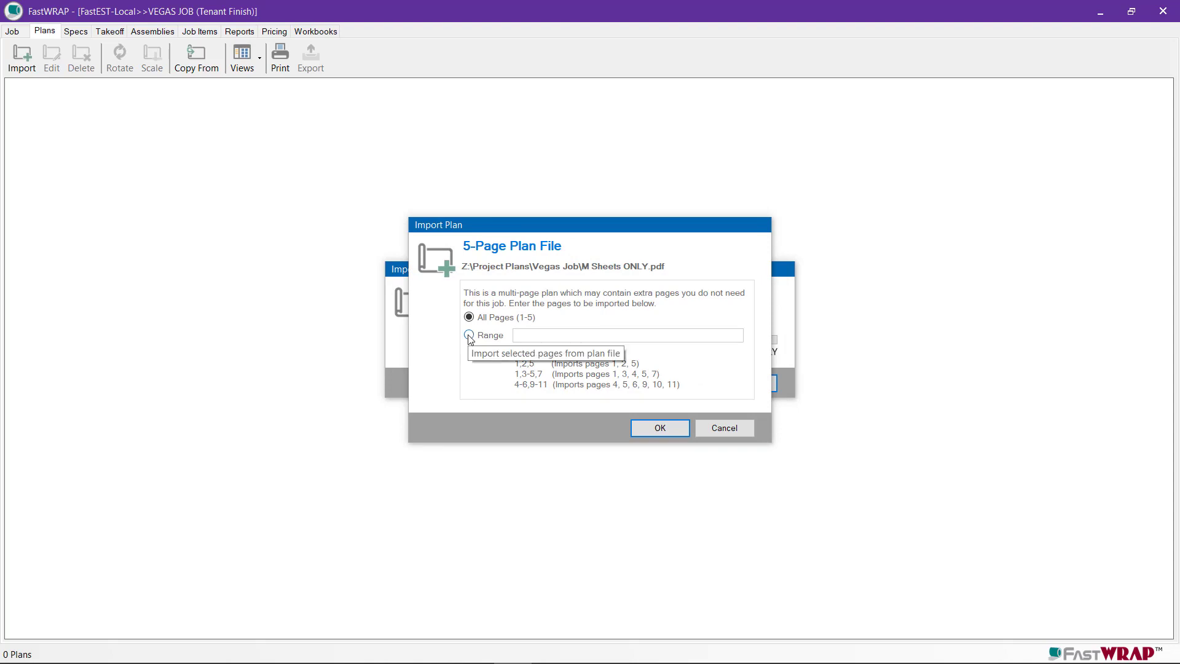
left_click(658, 431)
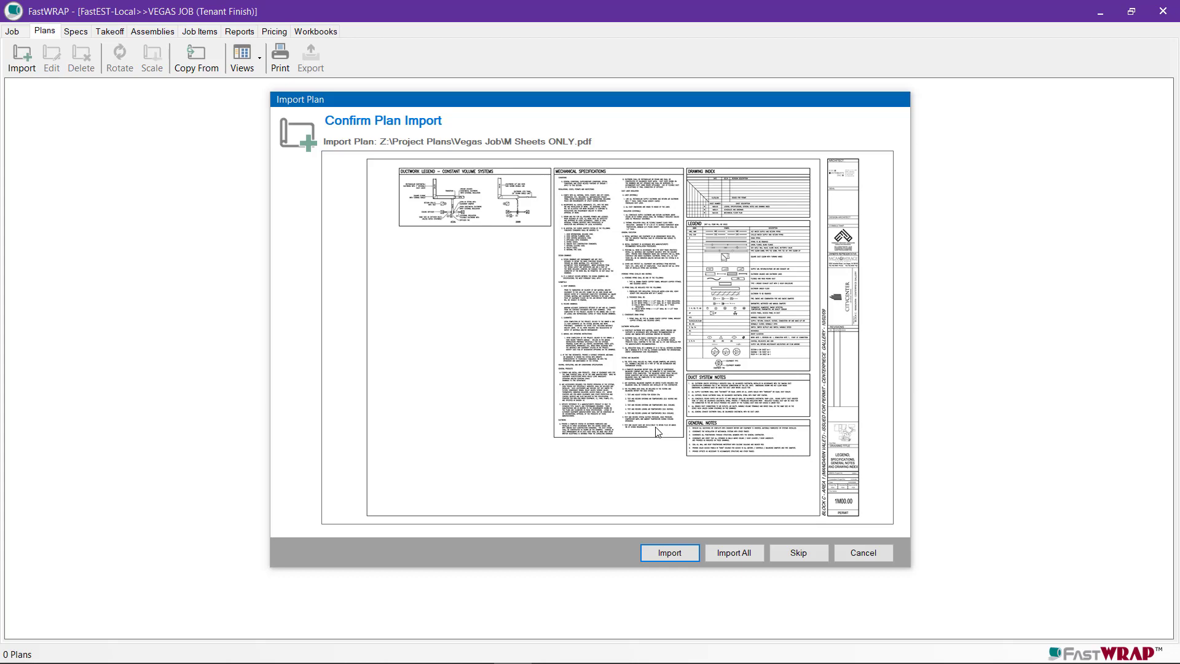
left_click(742, 556)
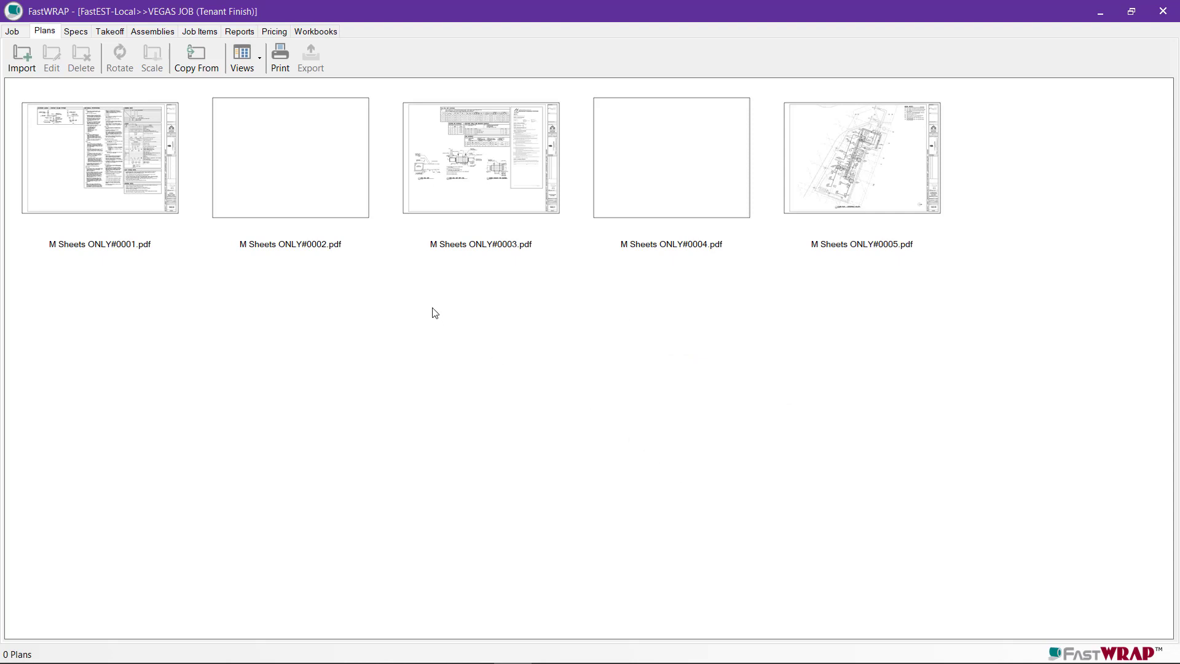
Delete blank plan pages M Sheets ONLY#0002 and #0004, confirming each deletion.
left_click(328, 190)
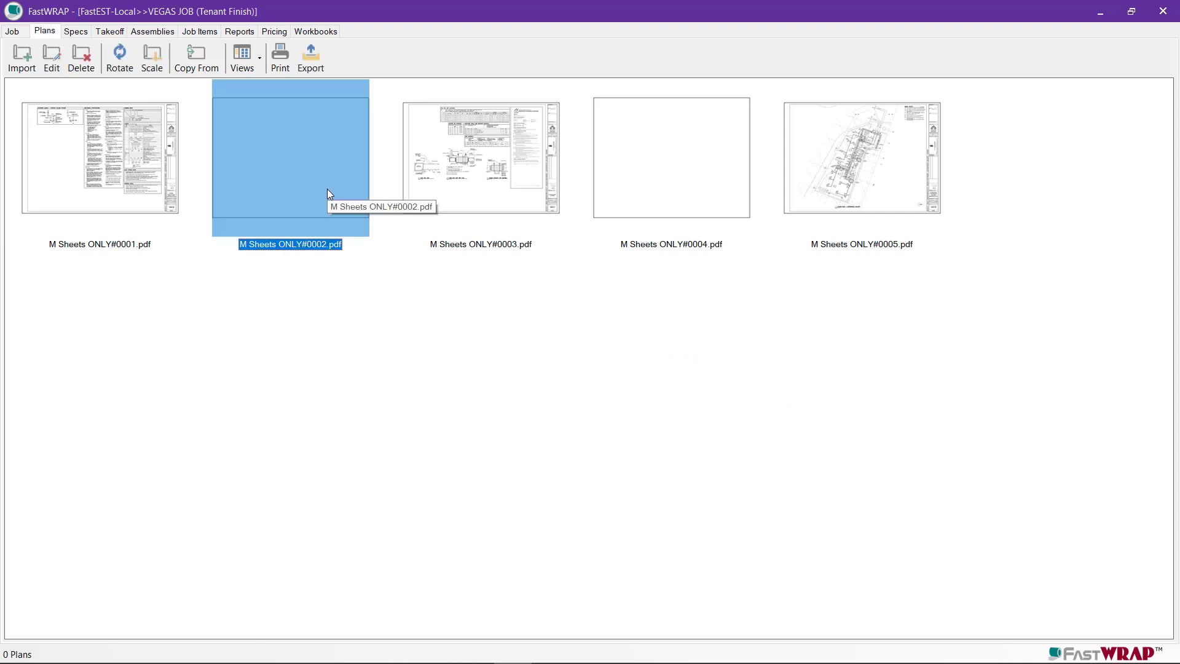
right_click(328, 190)
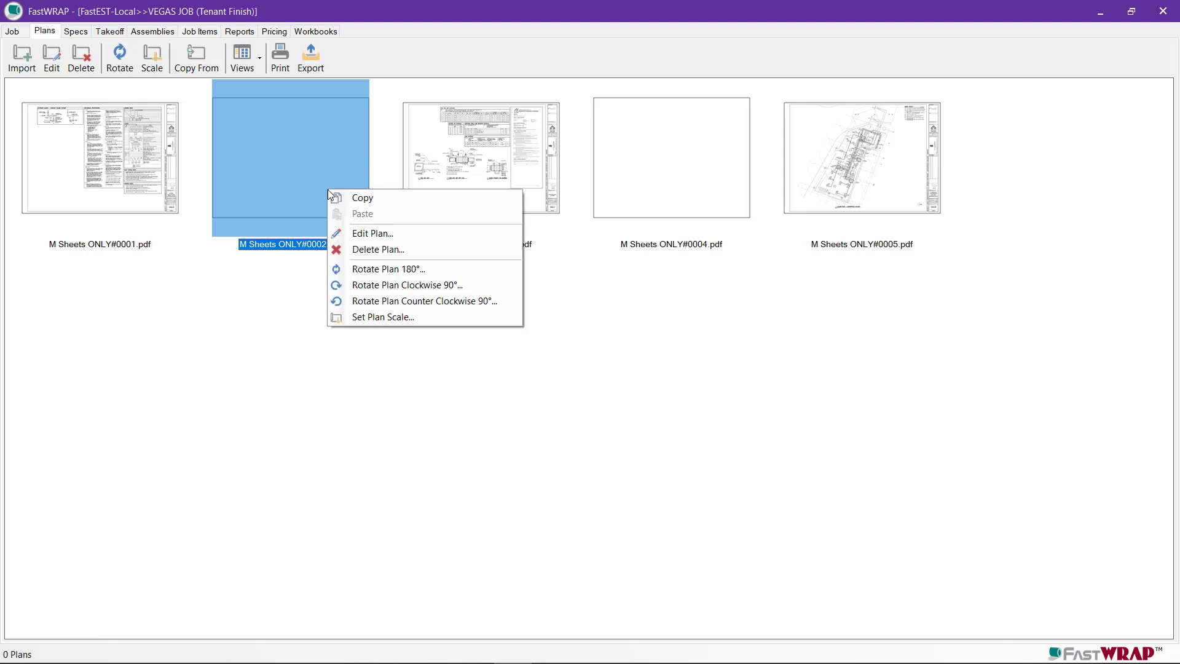
left_click(374, 250)
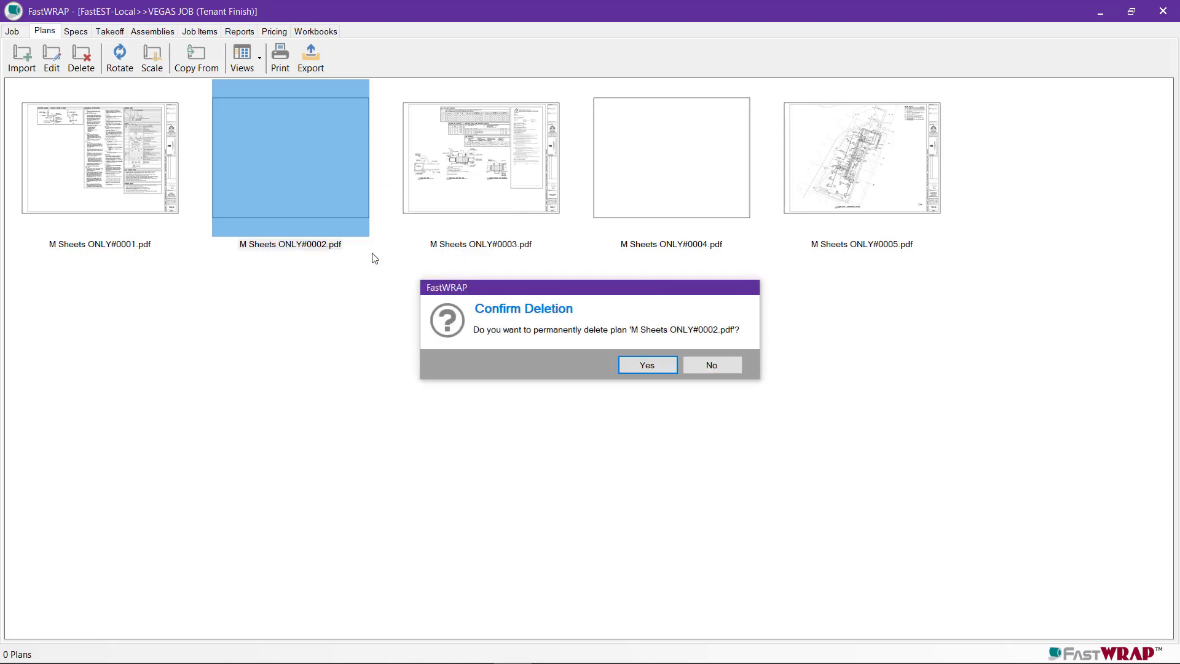
left_click(627, 364)
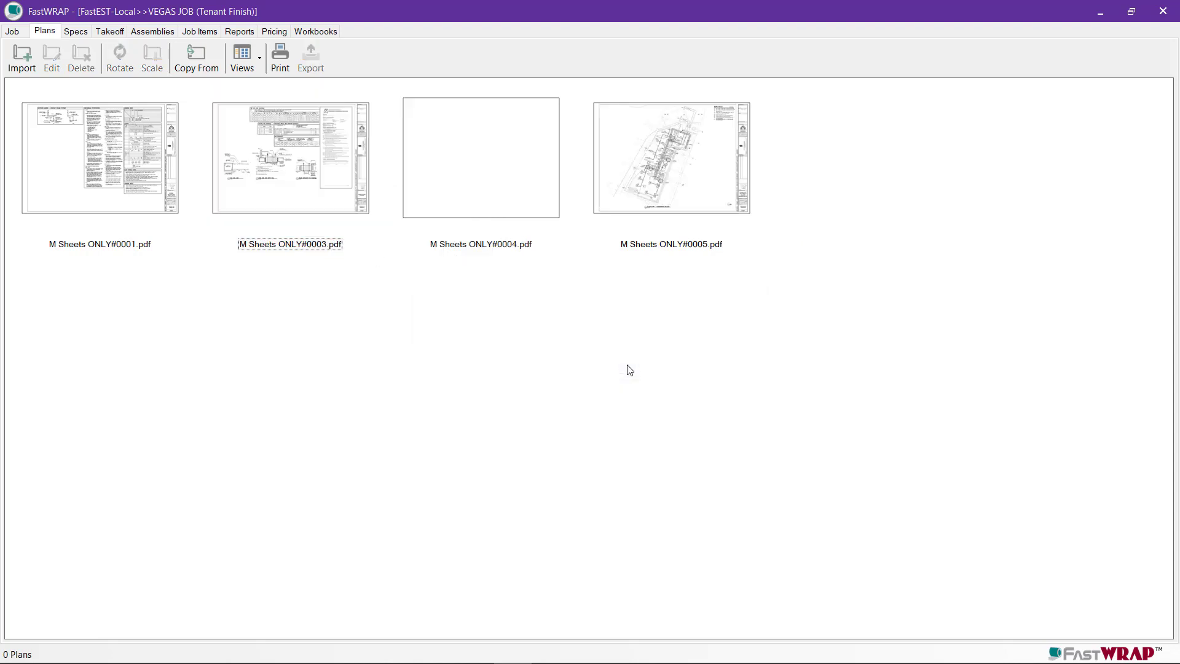
left_click(503, 174)
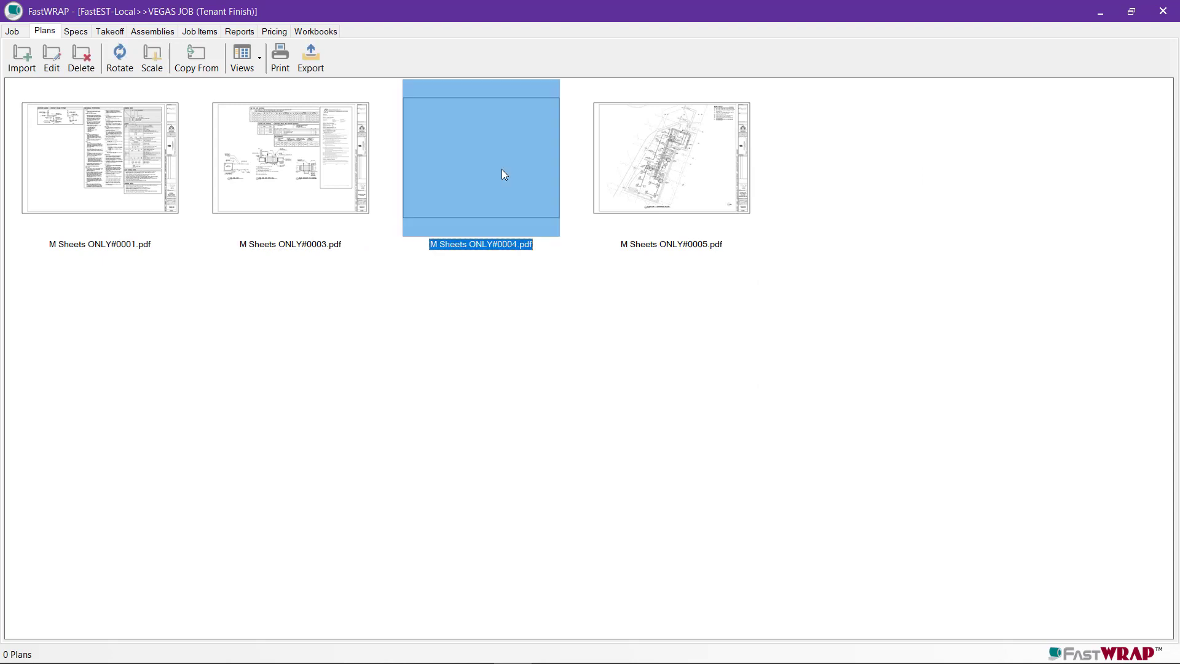
left_click(86, 55)
left_click(670, 372)
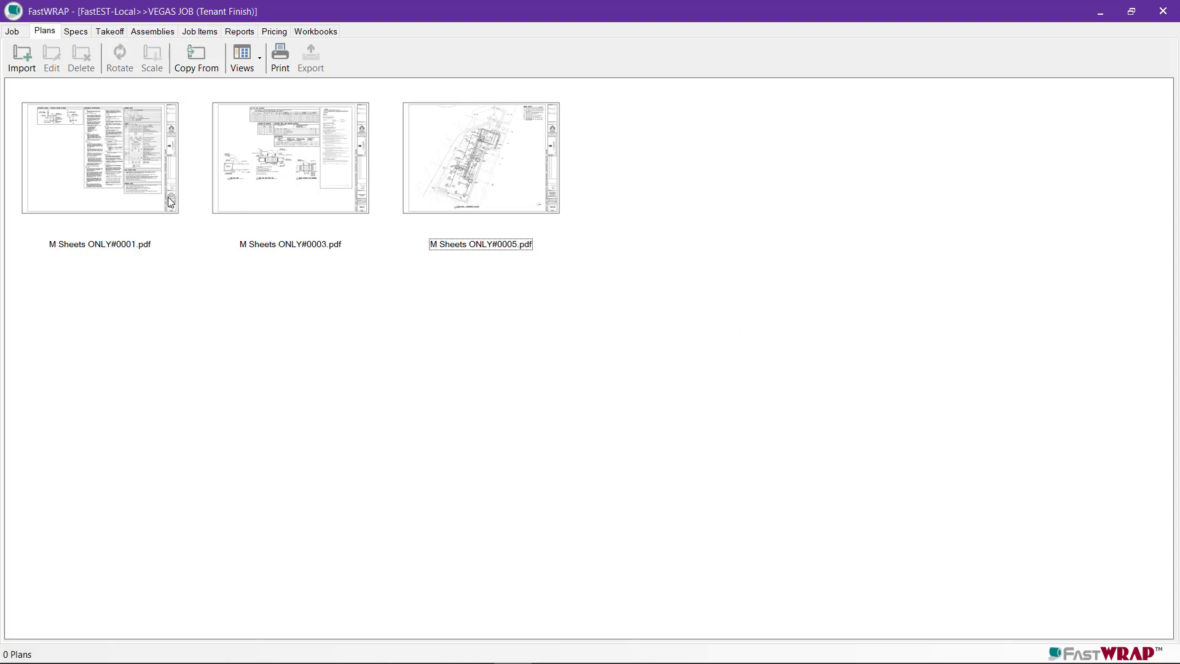
Give plan #0001 page number 1M00.00 and description Legend in the full-screen plan editor.
left_click(106, 193)
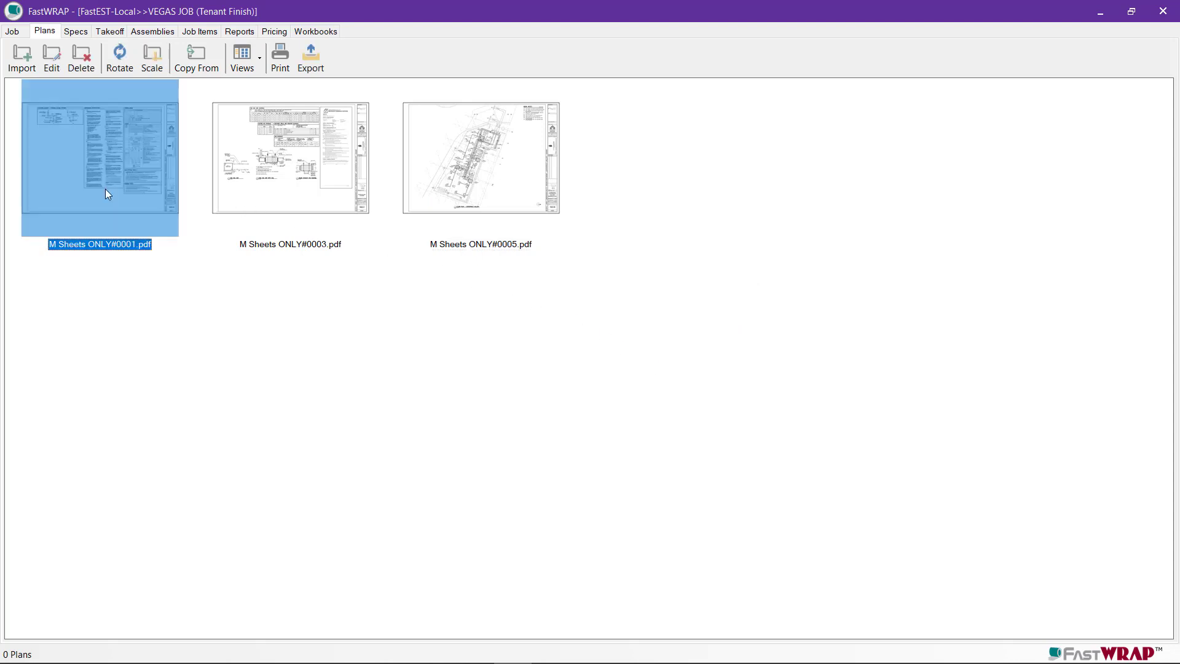
double_click(107, 194)
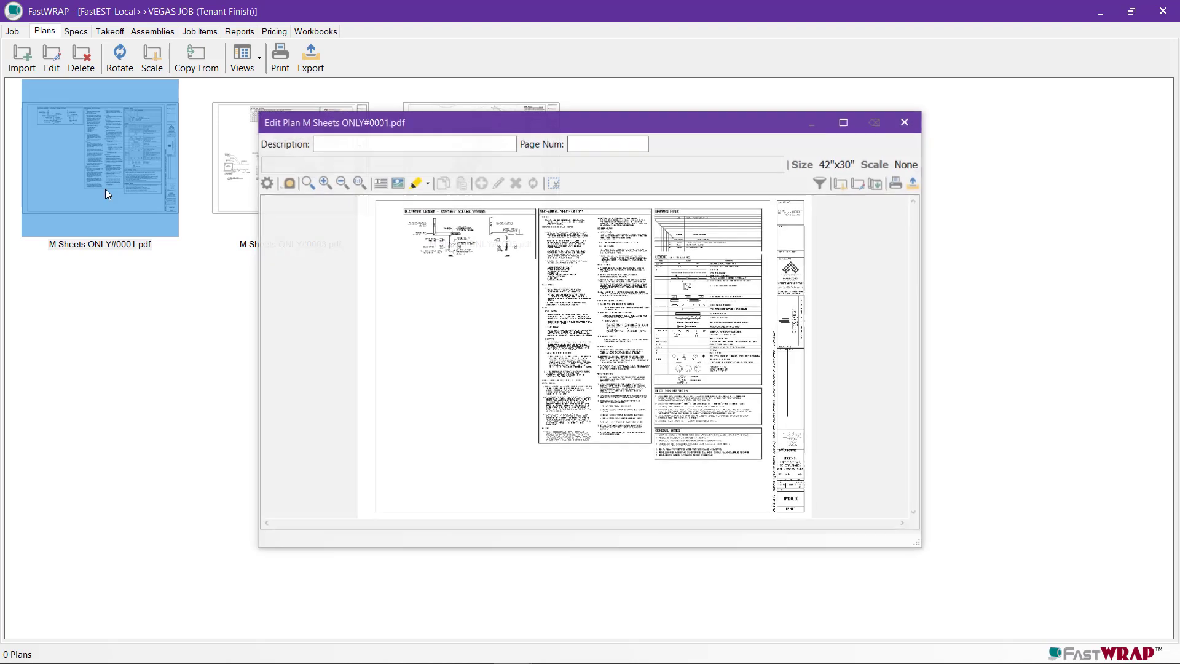
left_click(842, 122)
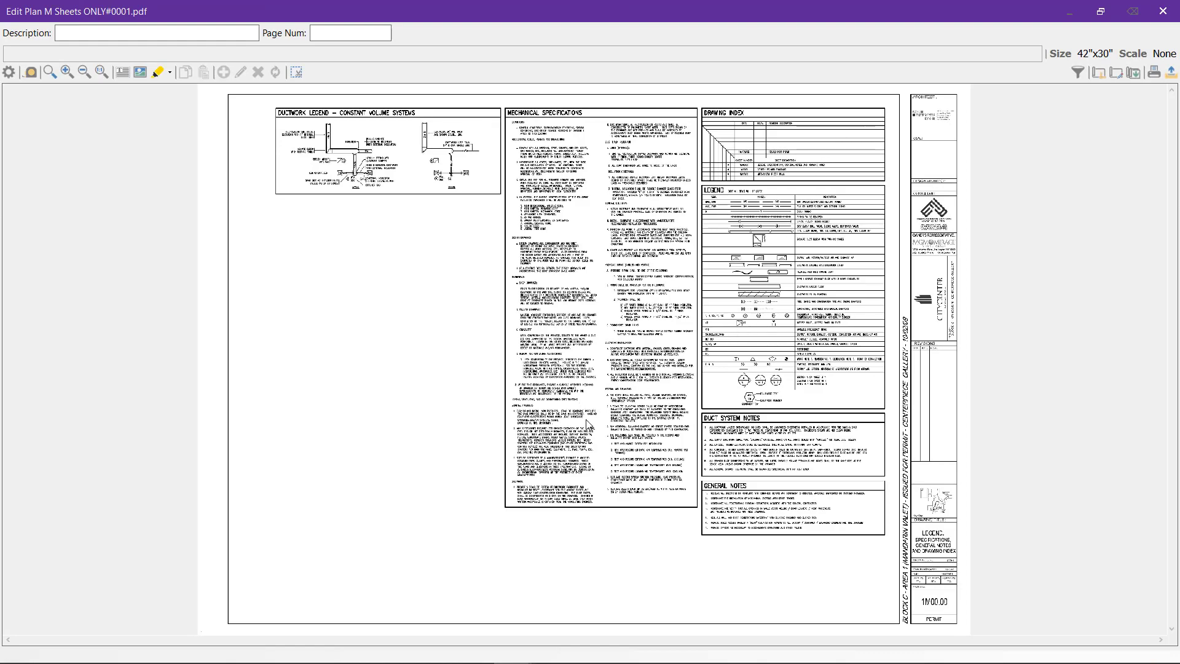
scroll(589, 424, "up", 2)
scroll(590, 427, "up", 2)
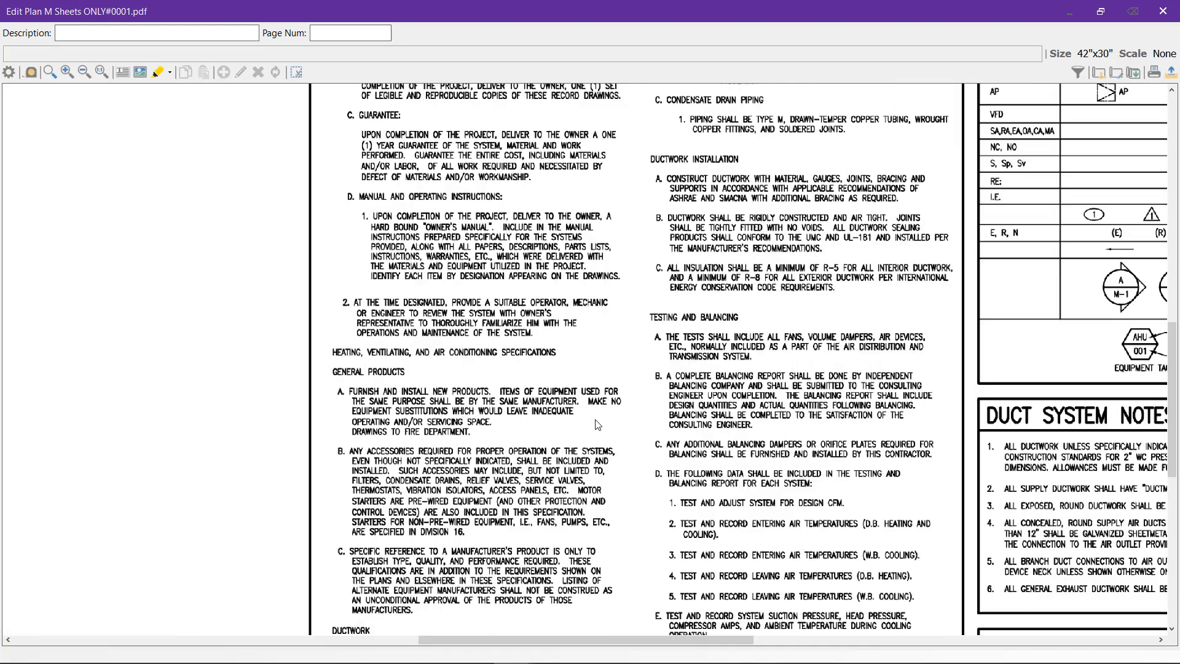
scroll(595, 437, "down", 2)
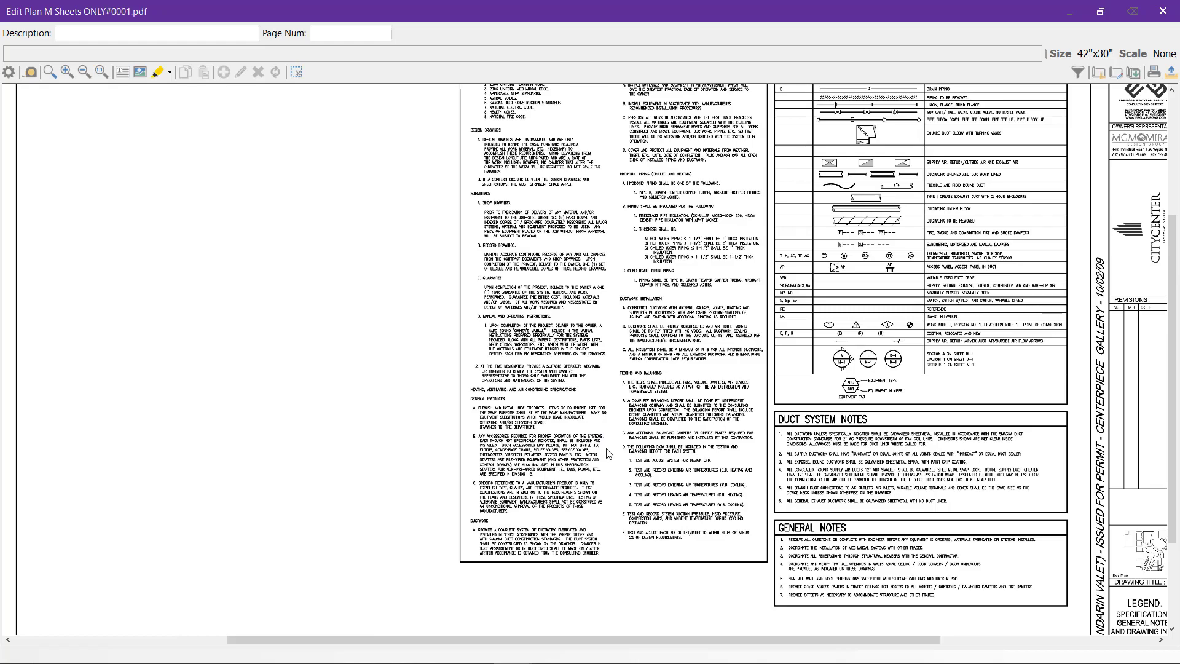
mouse_move(606, 449)
left_mouse_down()
mouse_move(605, 438)
mouse_move(407, 386)
mouse_move(255, 318)
left_mouse_up()
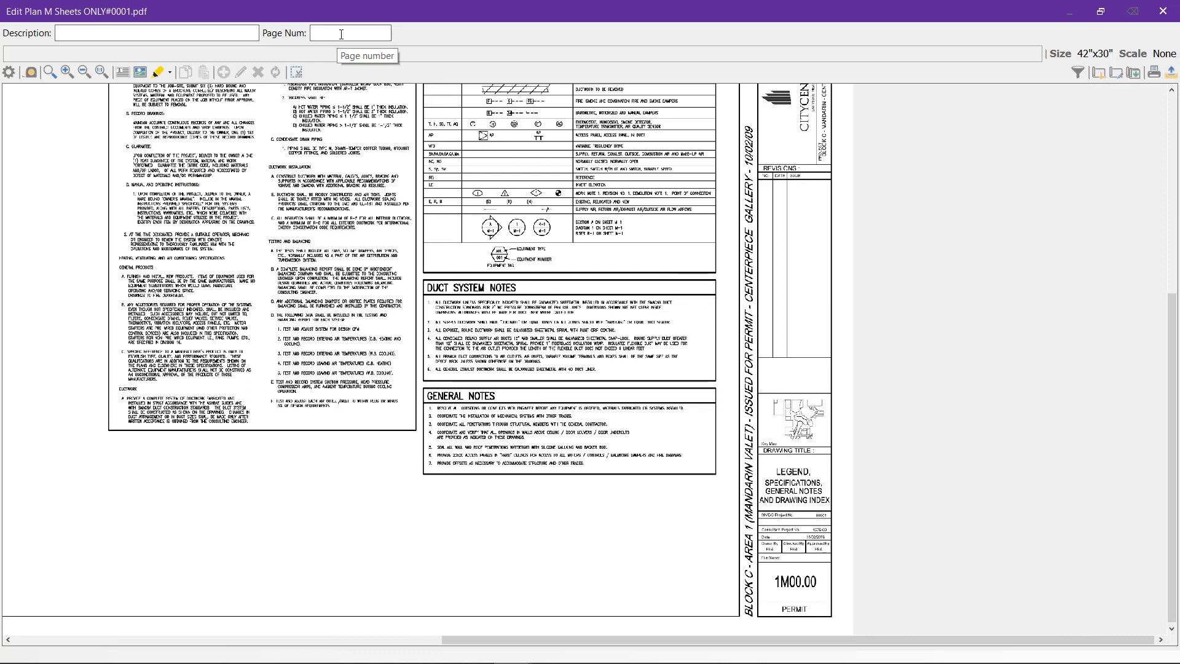
type("1M00.00")
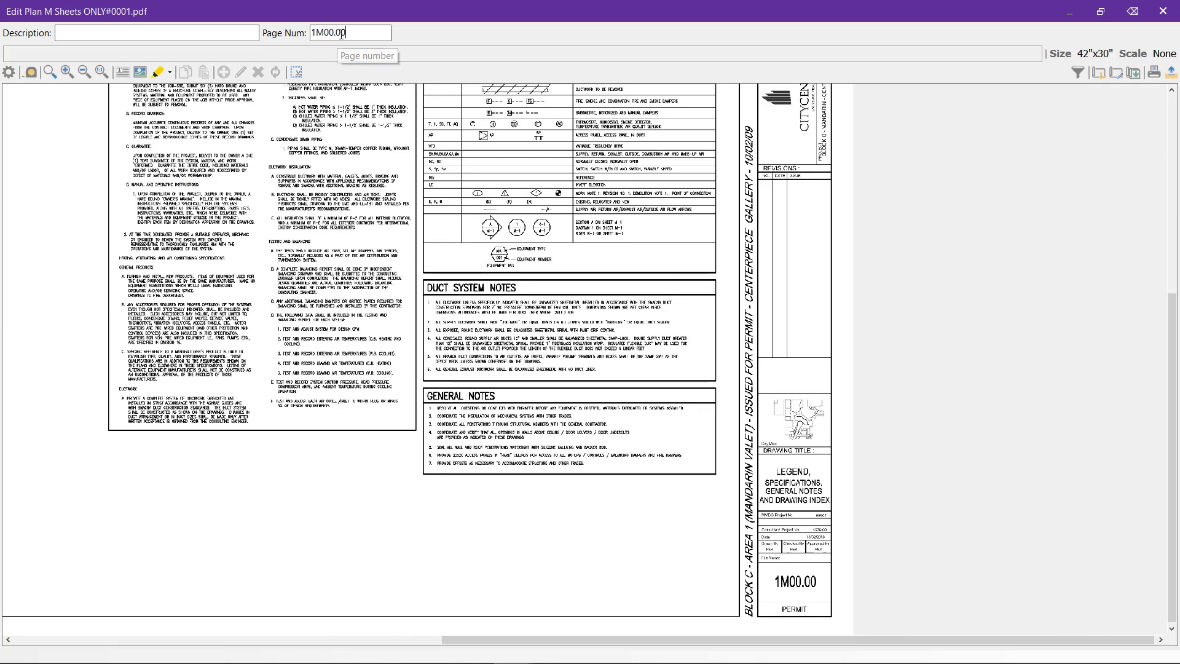
left_click(209, 34)
type("Legend")
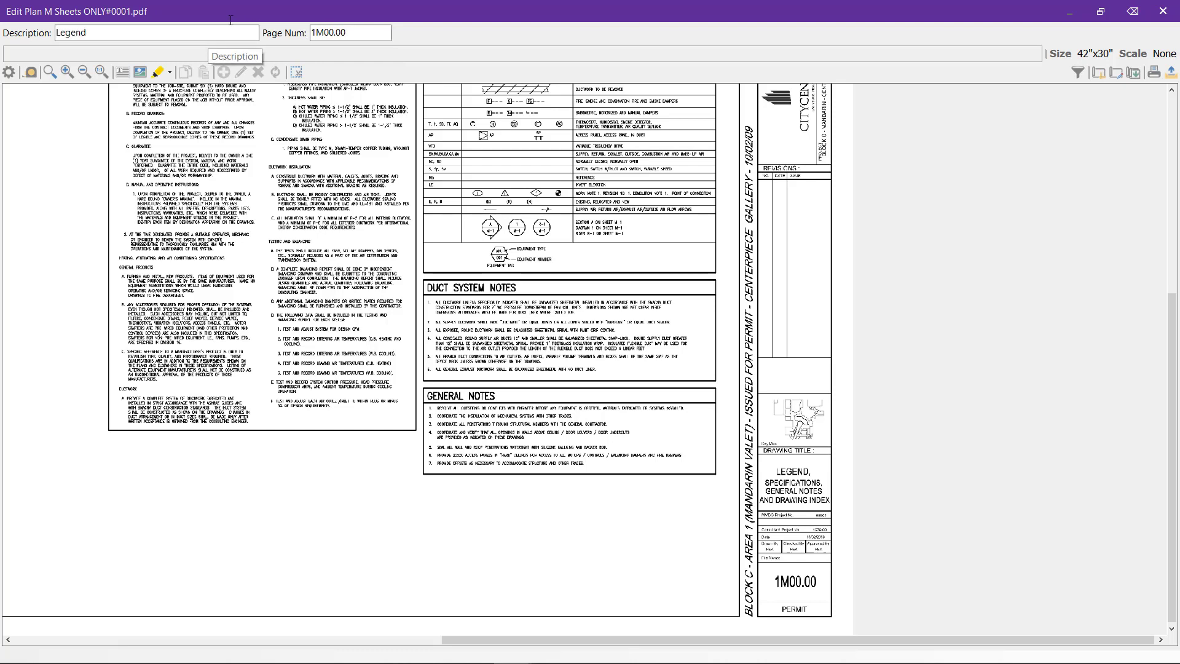
left_click(1163, 11)
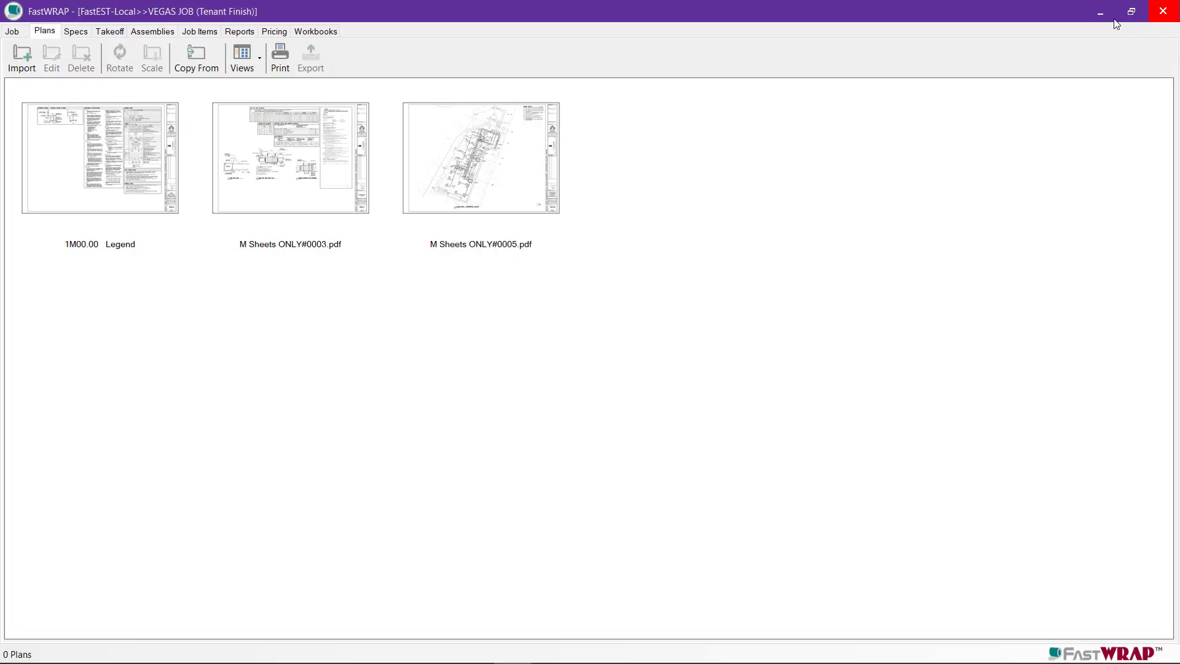
Label sheet #0003 with page number 1M00.01 and description Details.
left_click(311, 177)
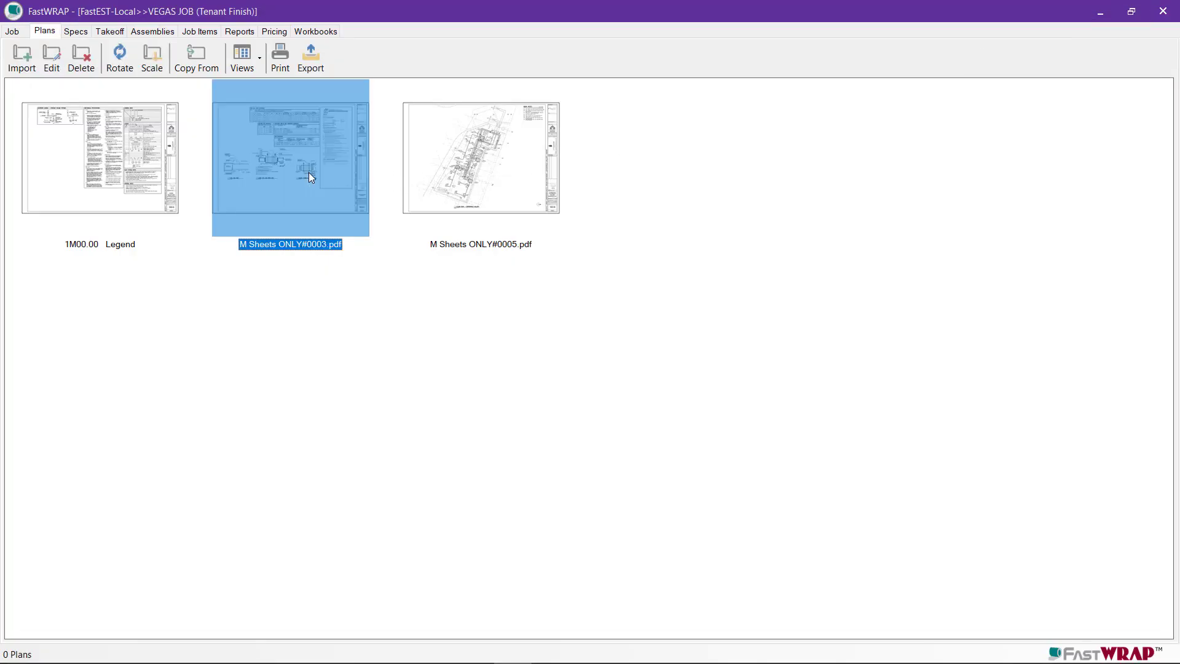
double_click(310, 177)
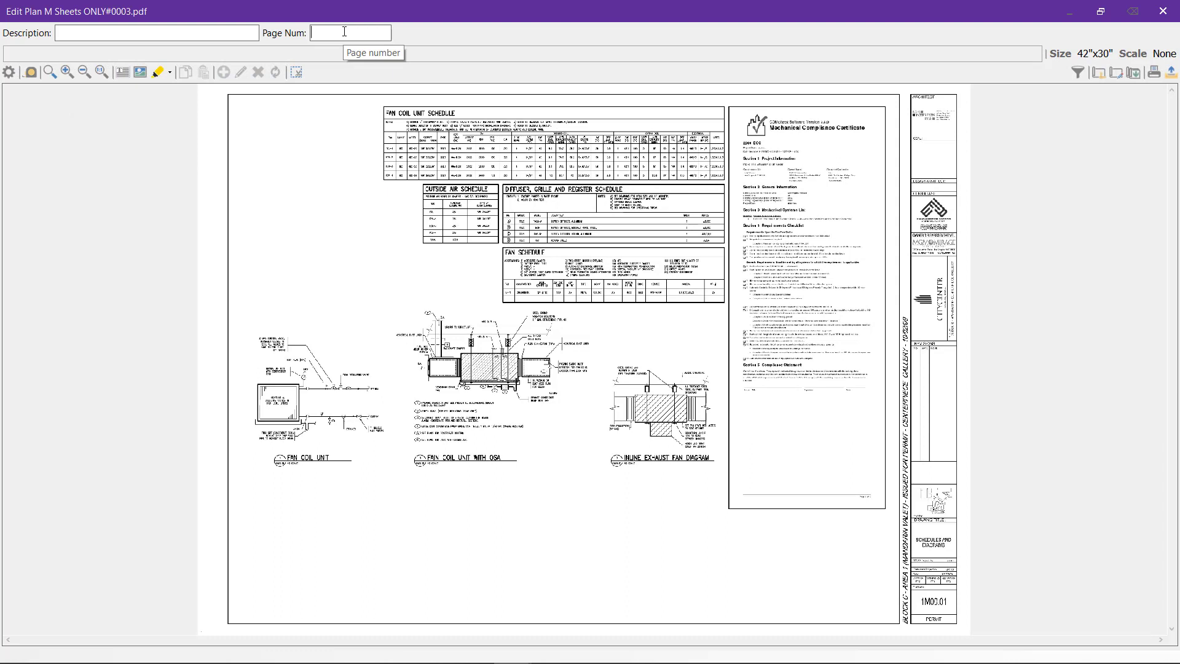
type("1M00.01")
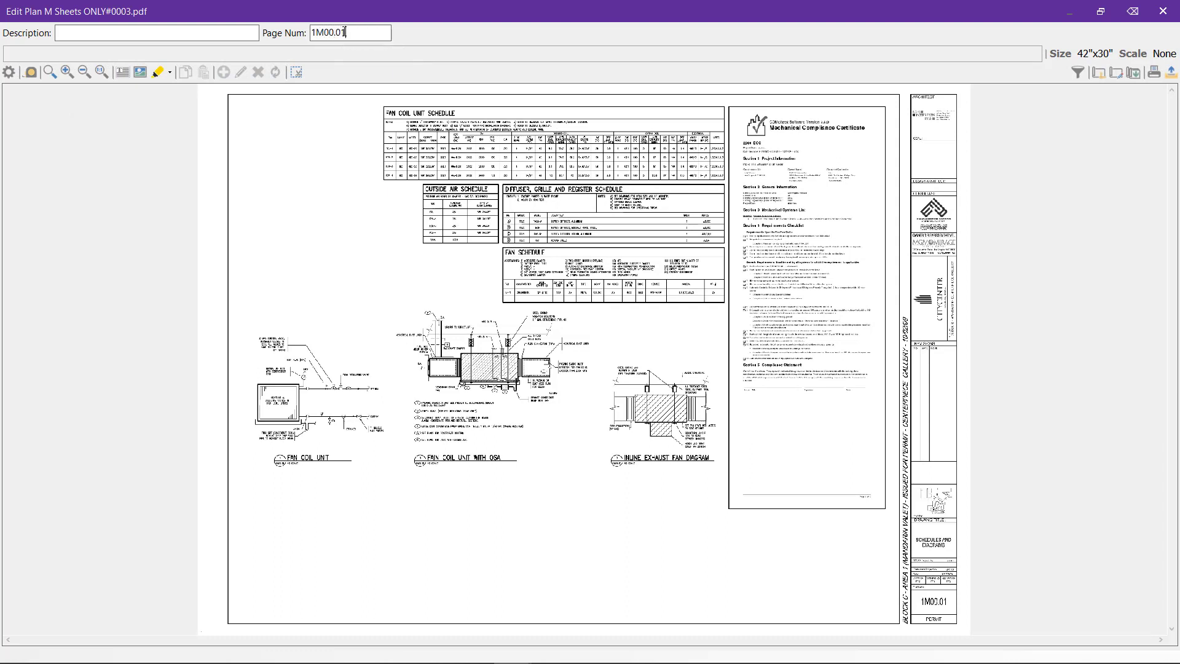
left_click(237, 33)
type("Deta")
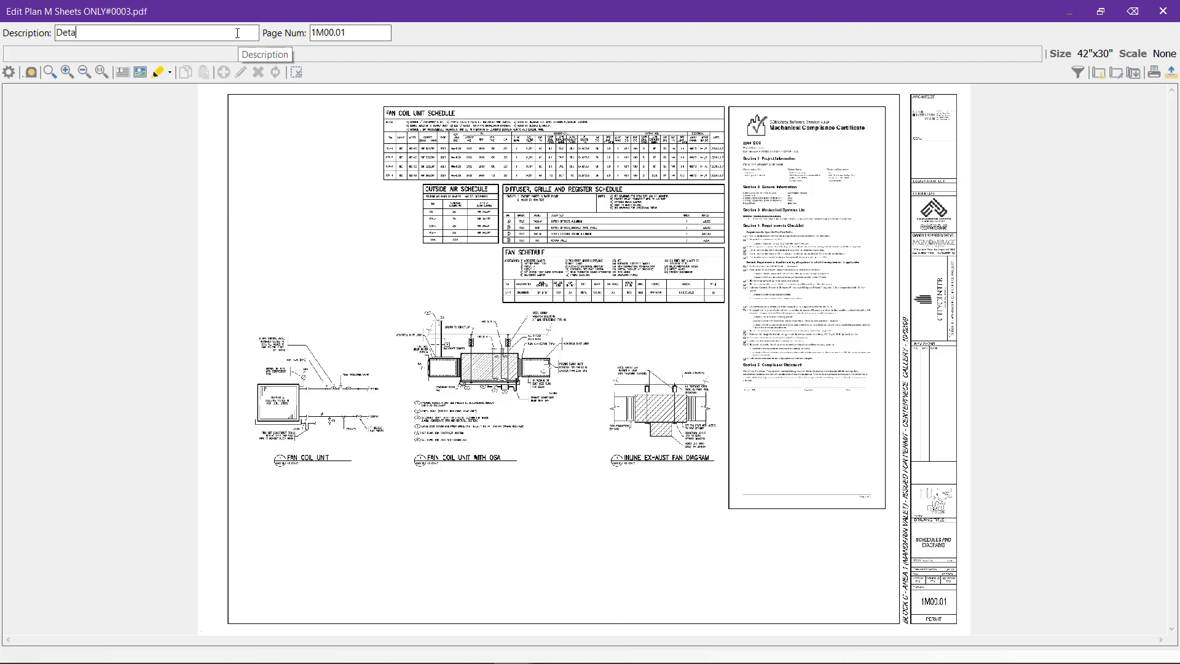
type("ils")
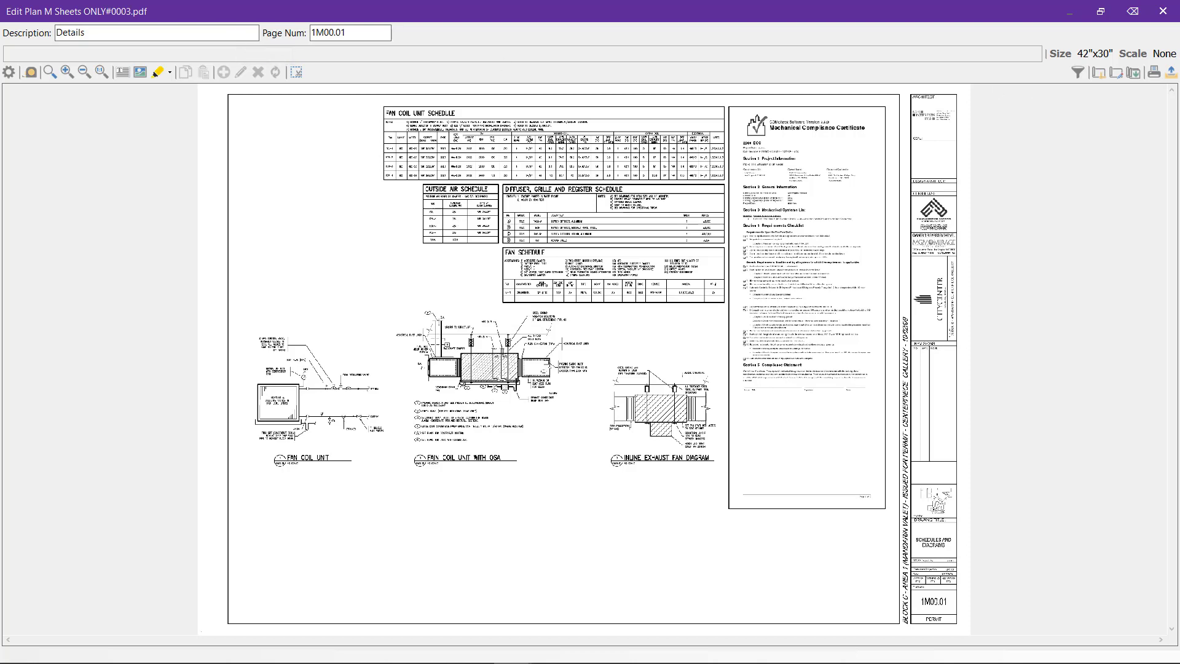
left_click(1163, 11)
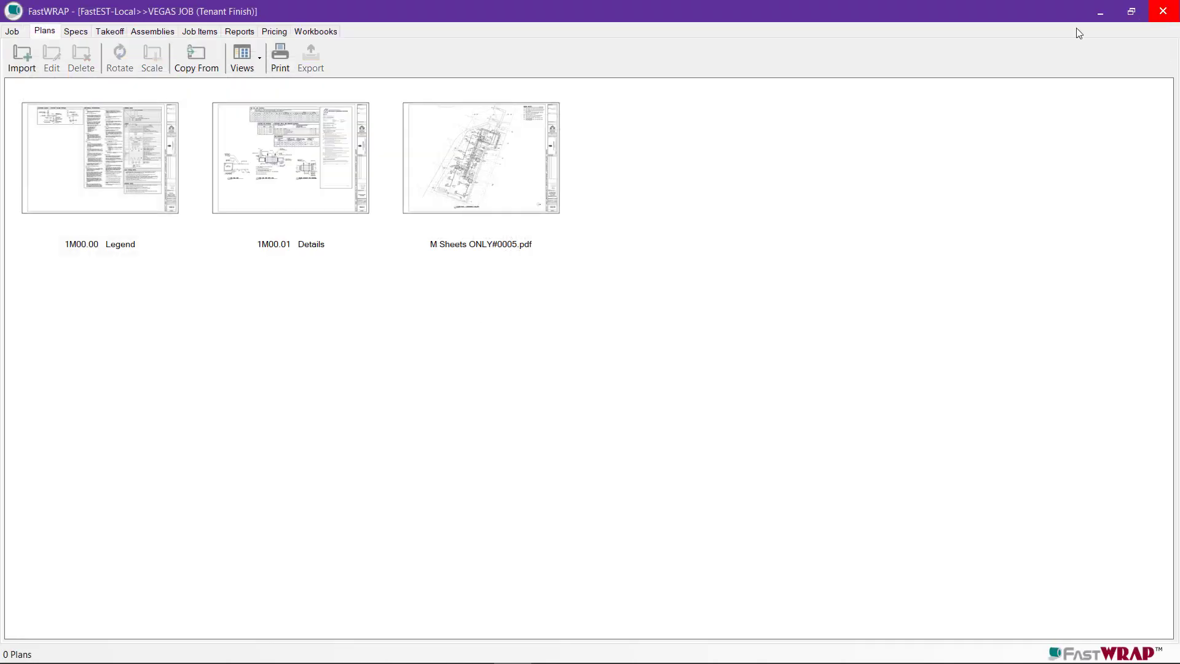
Enter page number 1M23.00 and description HVAC Plan for sheet #0005.
left_click(496, 171)
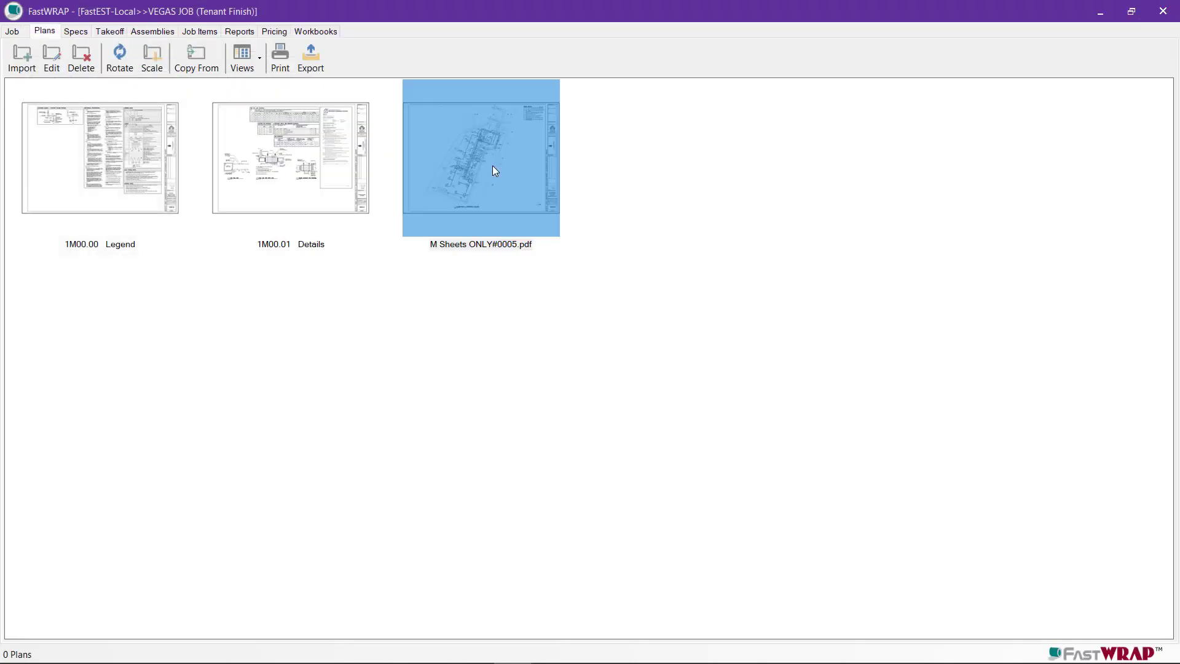
double_click(494, 168)
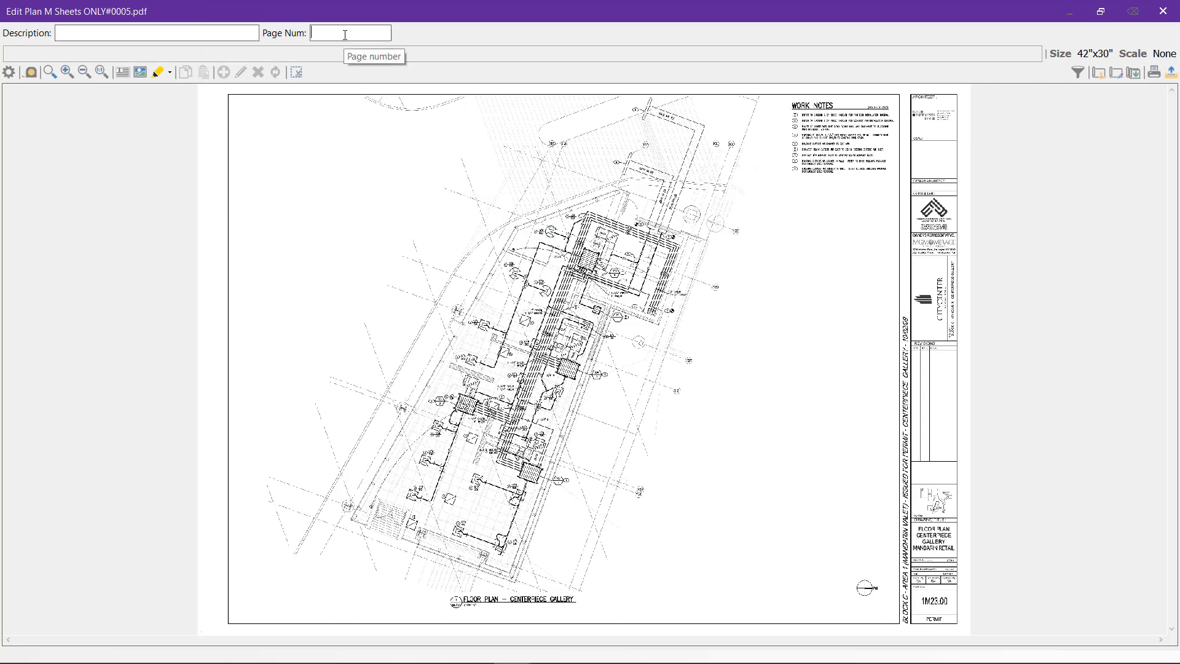
type("1M23.00")
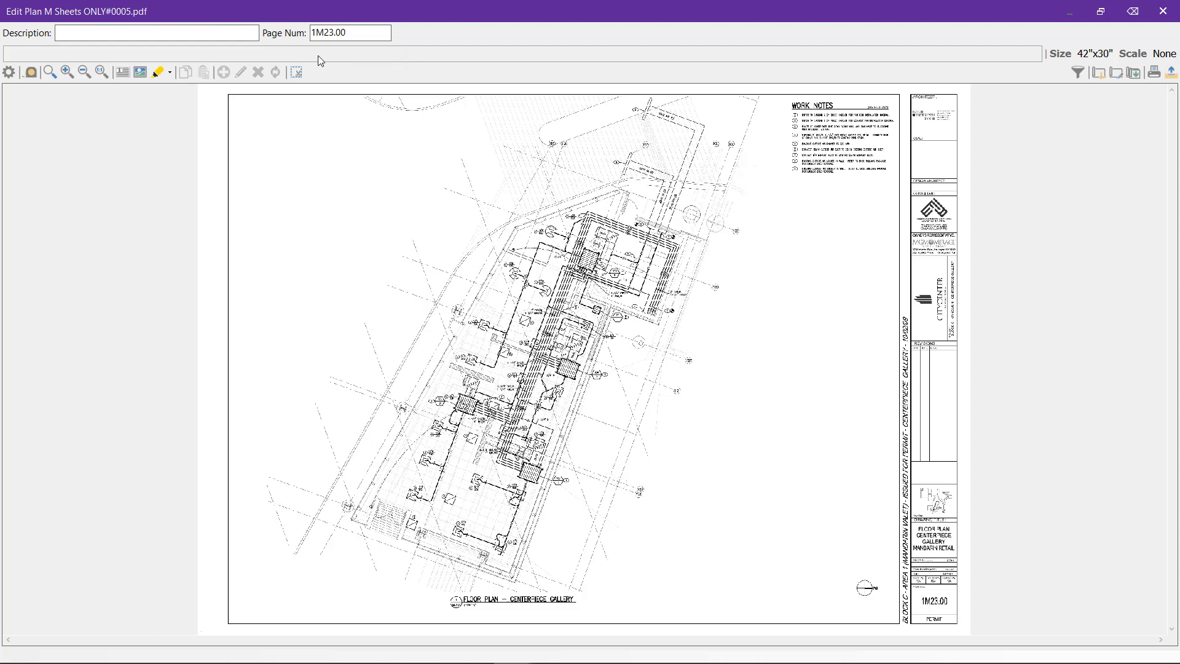
left_click(209, 34)
type("HVAC ")
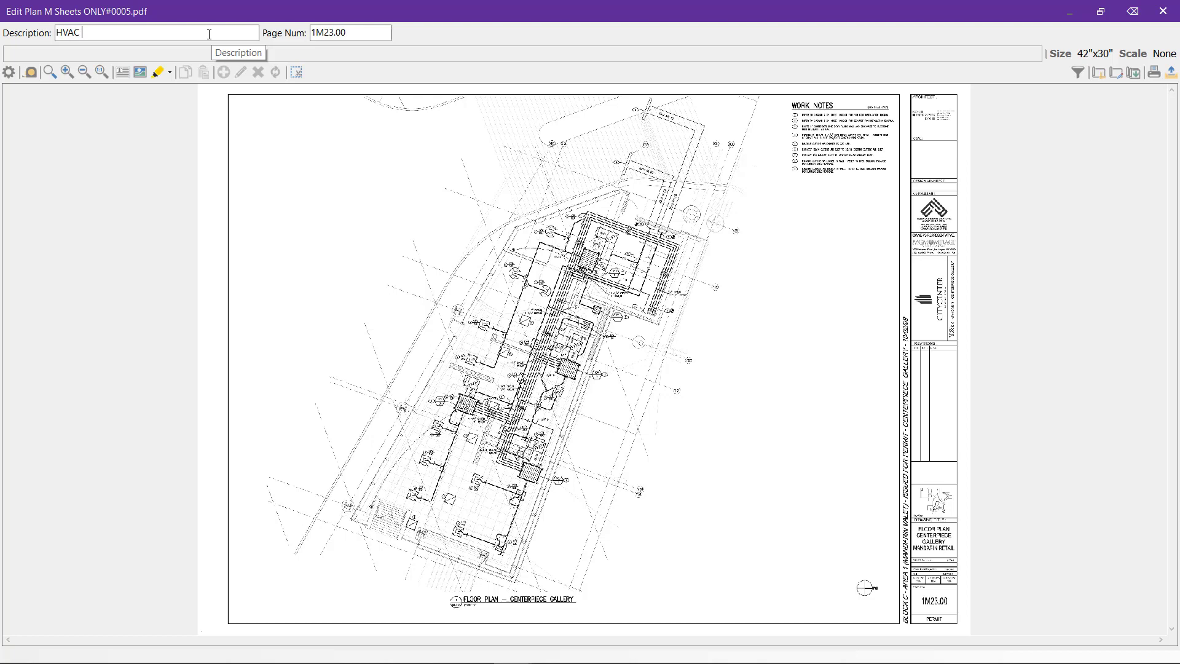
type("Plan")
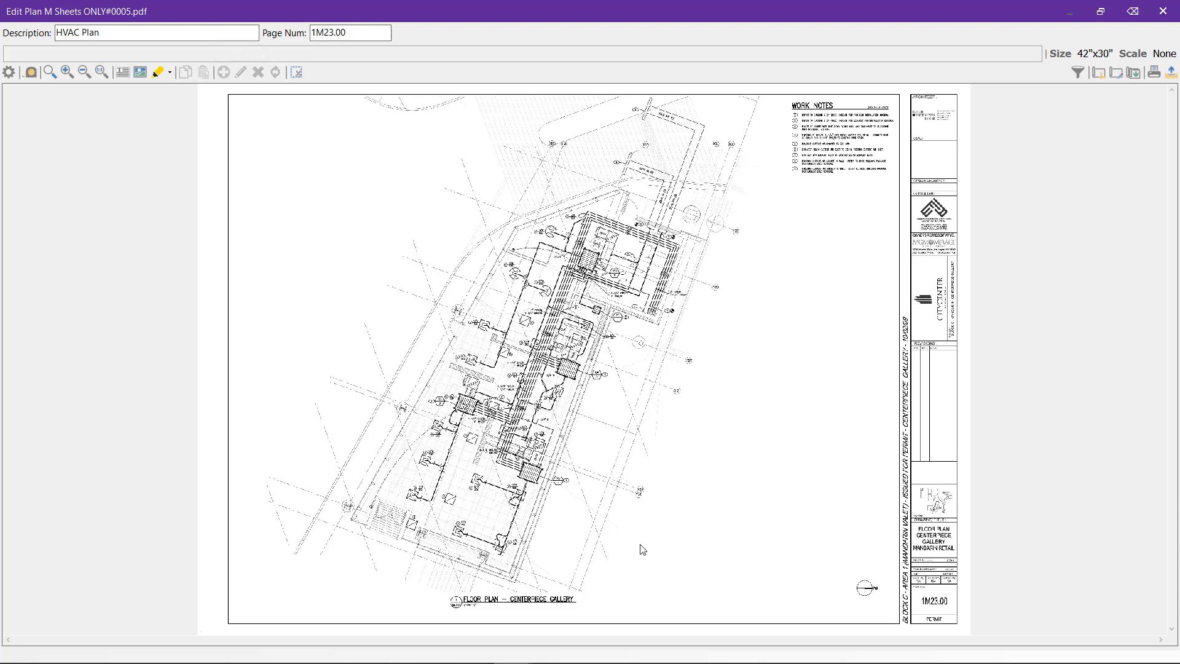
Set the HVAC Plan sheet's scale to 1/4" = 1'.
scroll(646, 550, "up", 3)
mouse_move(578, 565)
middle_mouse_down()
mouse_move(600, 490)
mouse_move(745, 381)
middle_mouse_up()
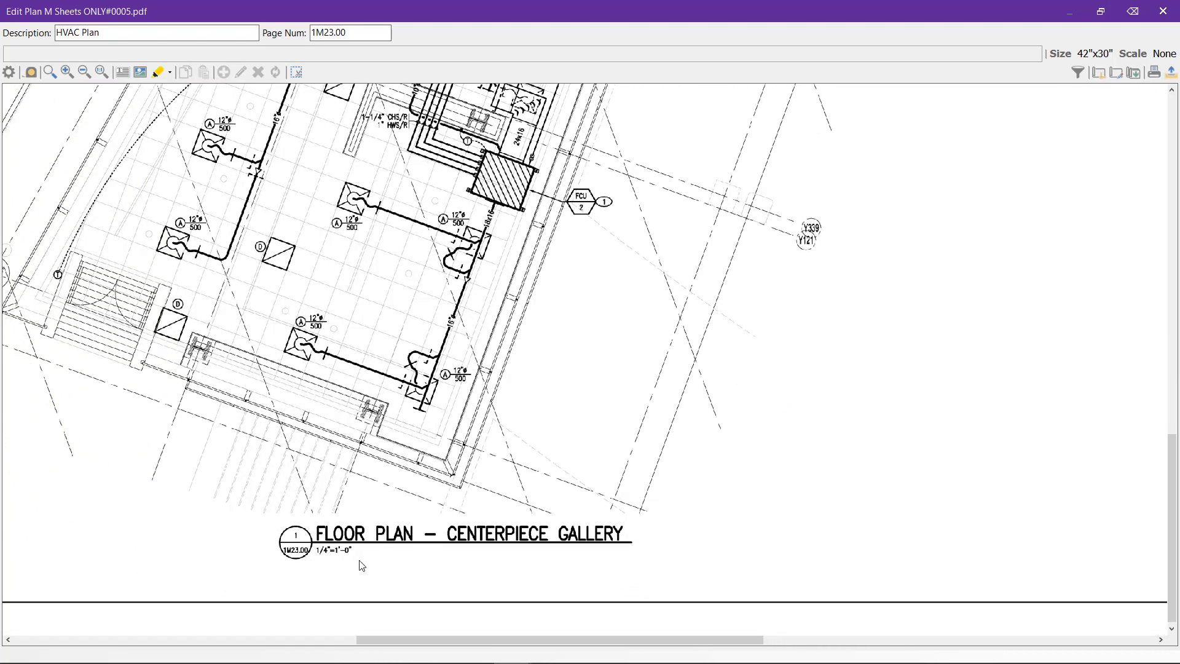
scroll(361, 562, "up", 1)
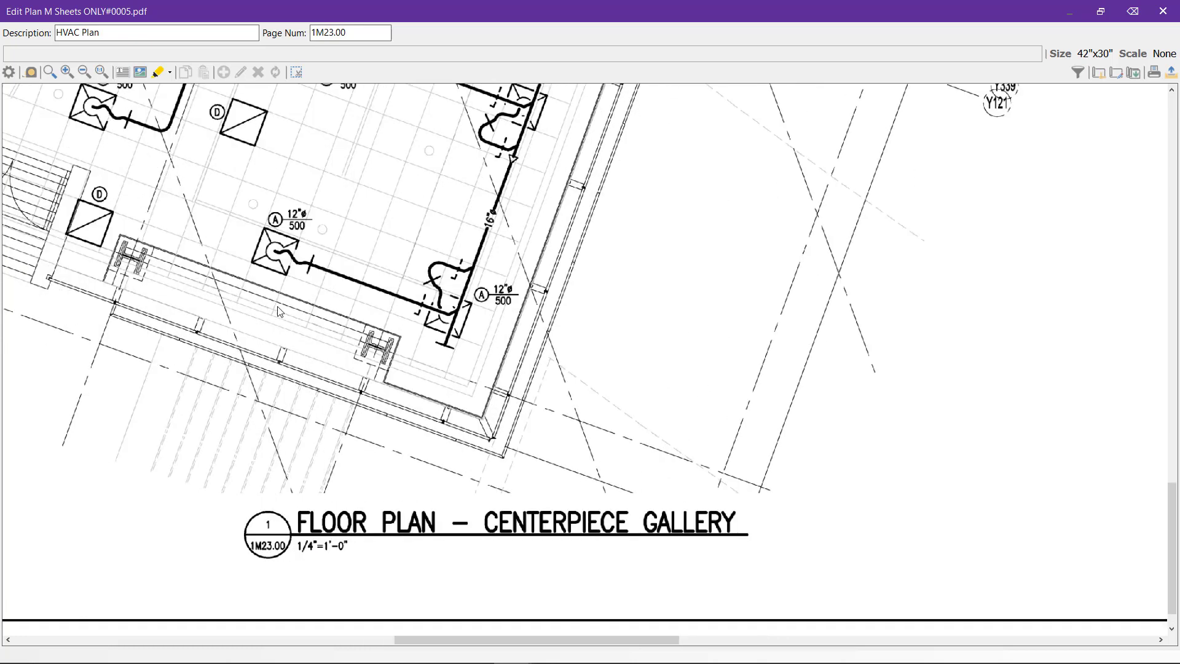
left_click(1099, 73)
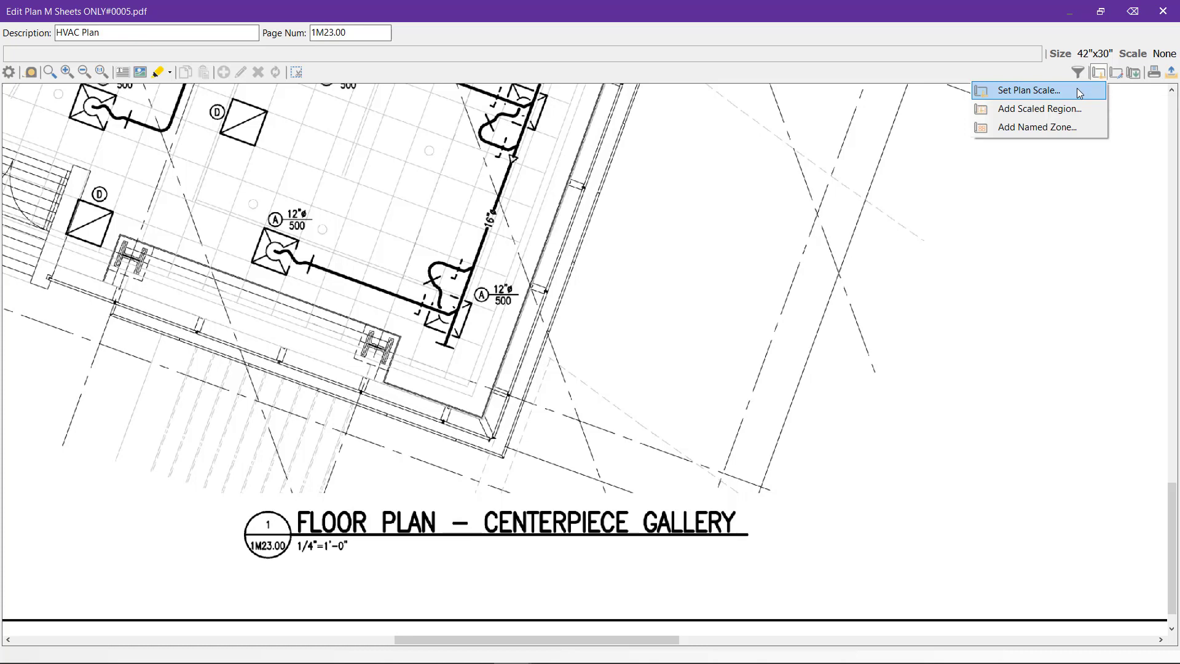
left_click(1080, 93)
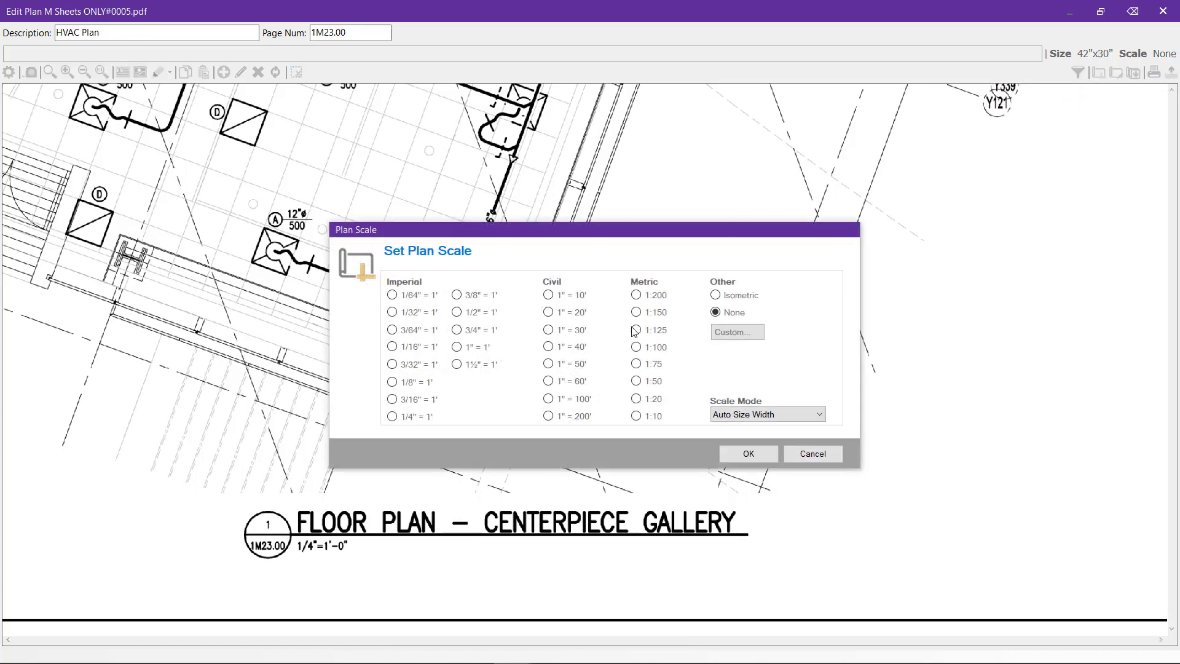
left_click(392, 416)
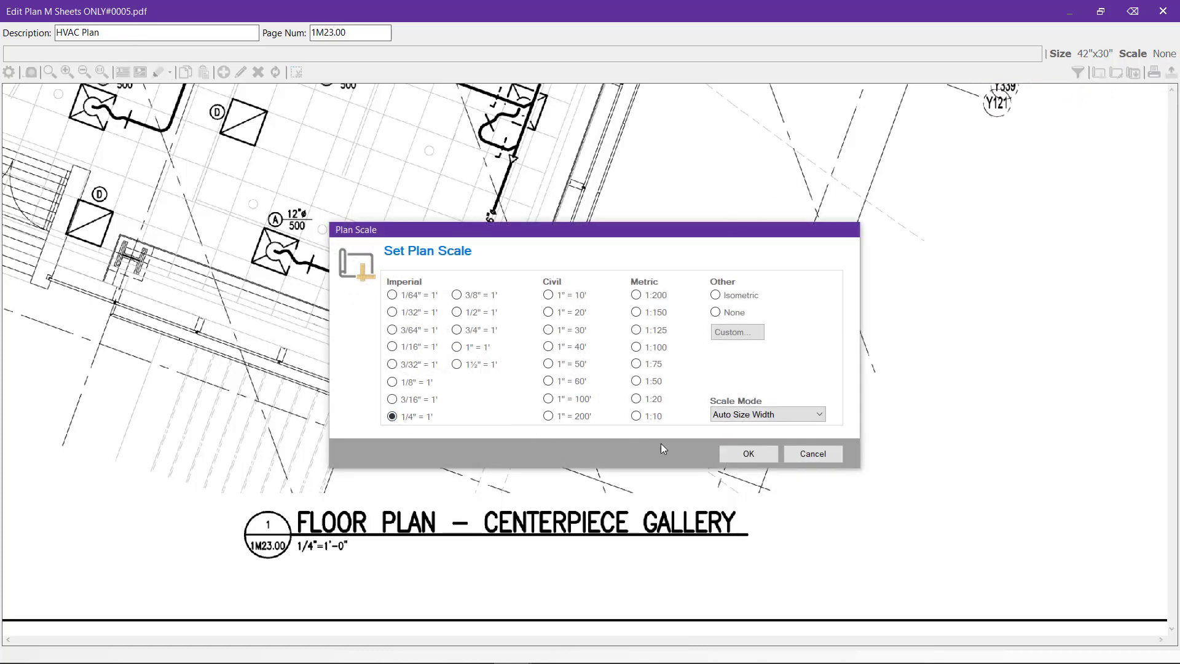
left_click(748, 455)
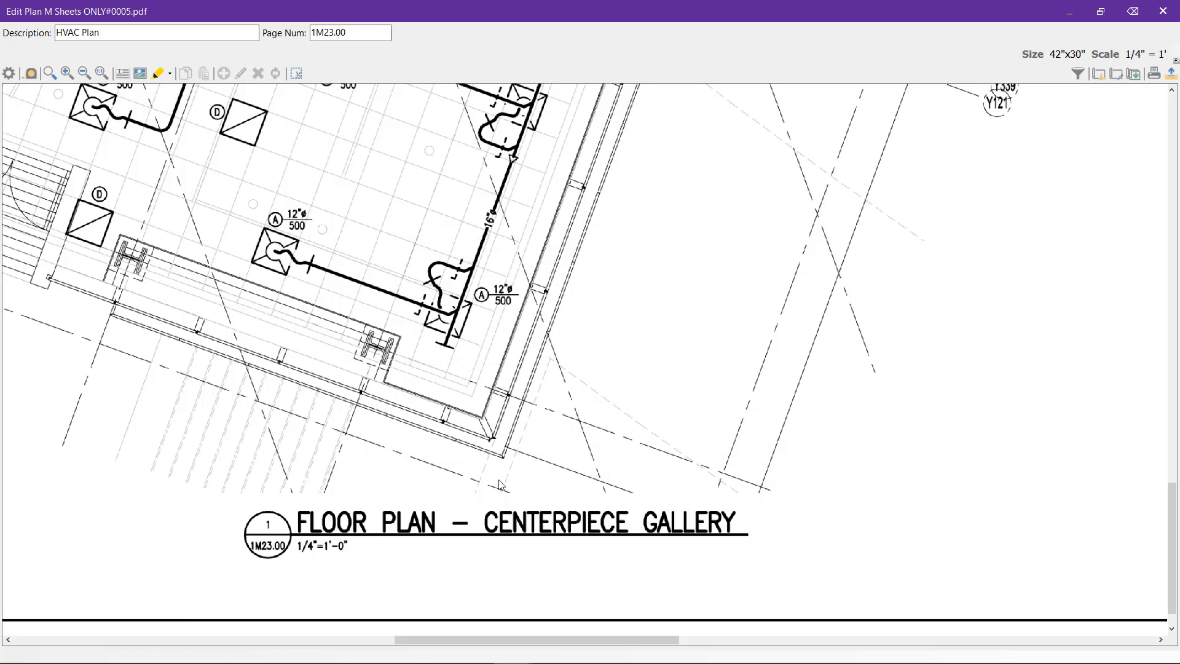
Verify the scale with an 8'0" measurement across the floor plan, then close the editor.
left_click(30, 74)
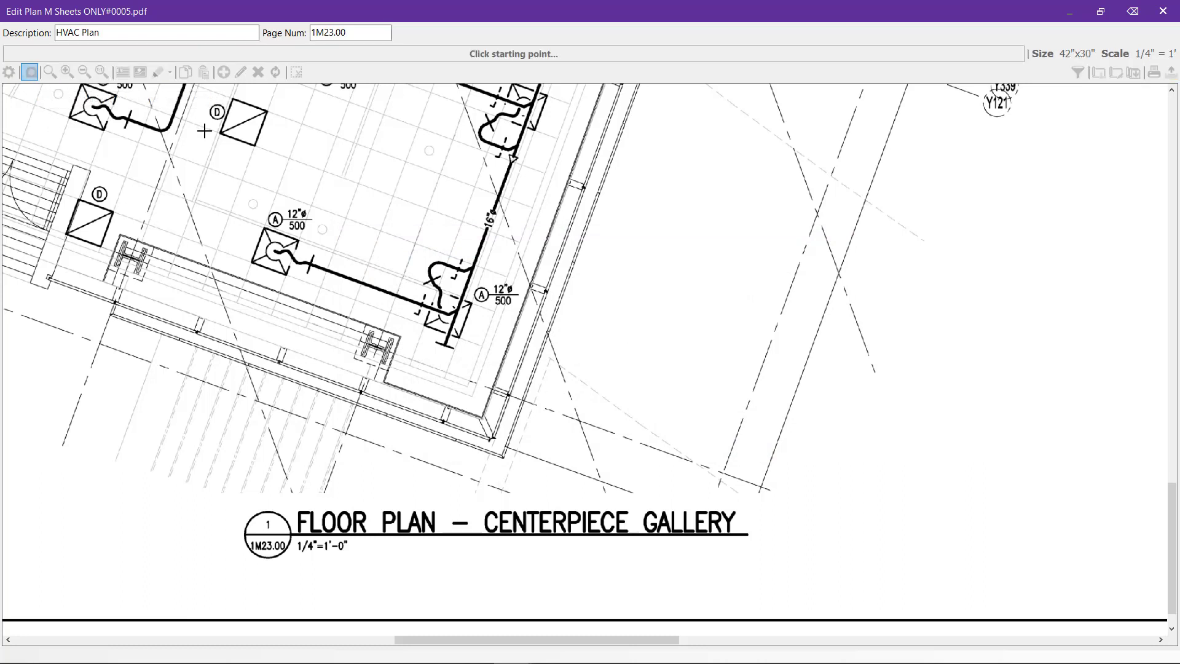
left_click_drag(283, 177, 422, 226)
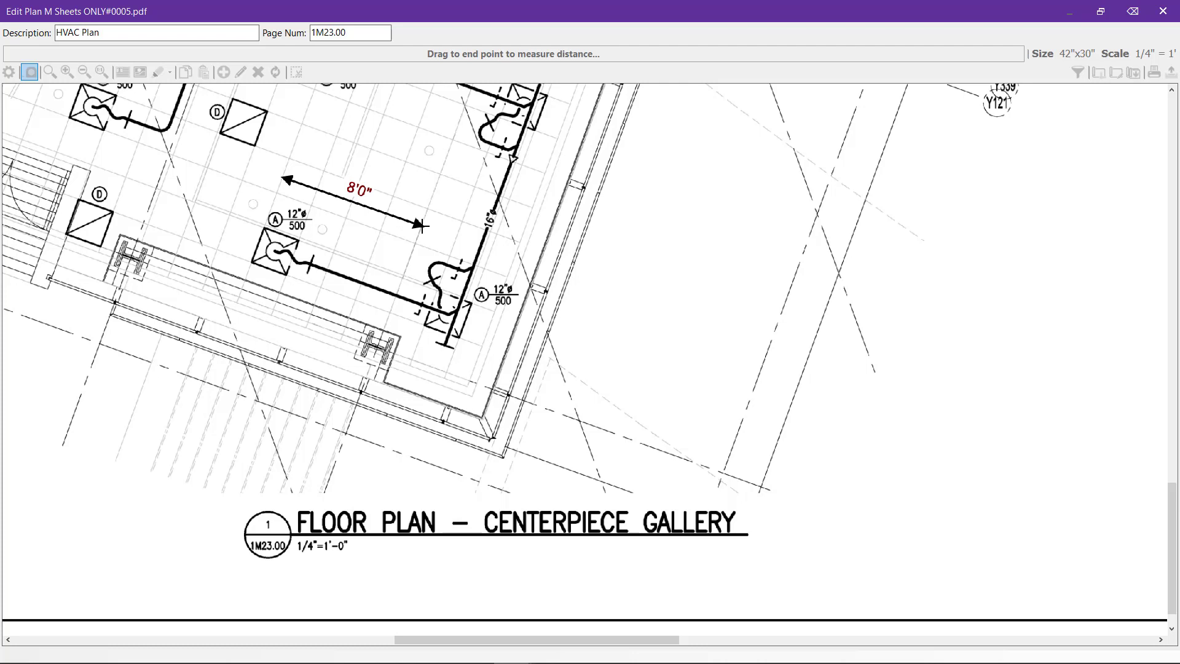
left_click_drag(421, 226, 421, 226)
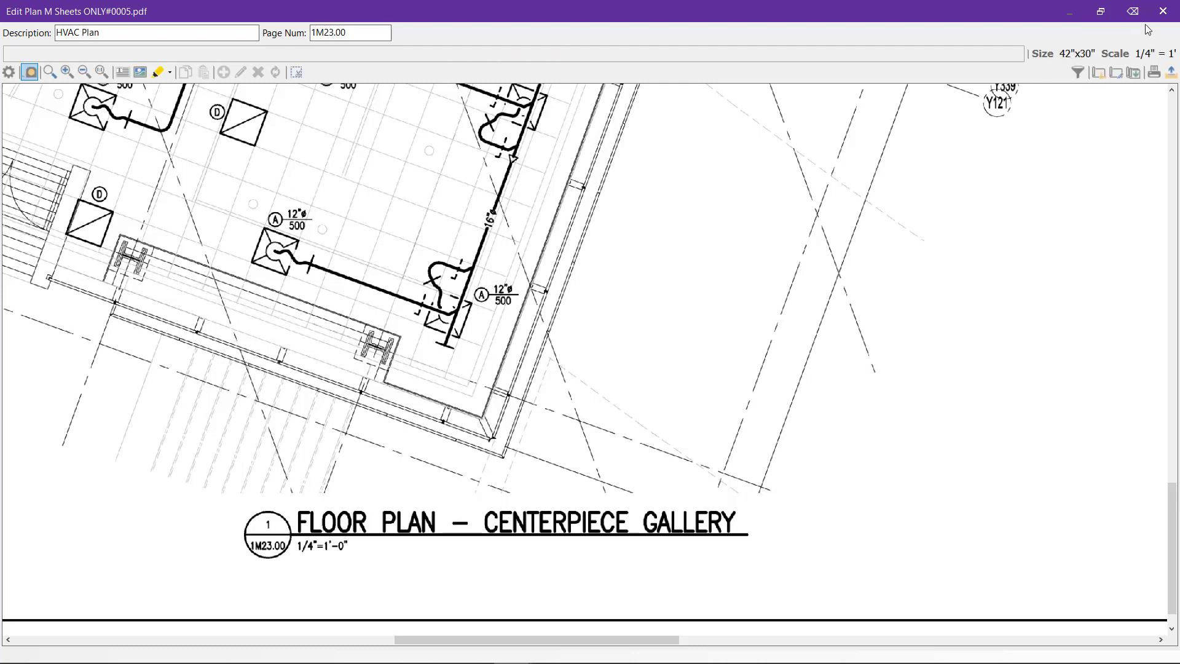
left_click(1173, 19)
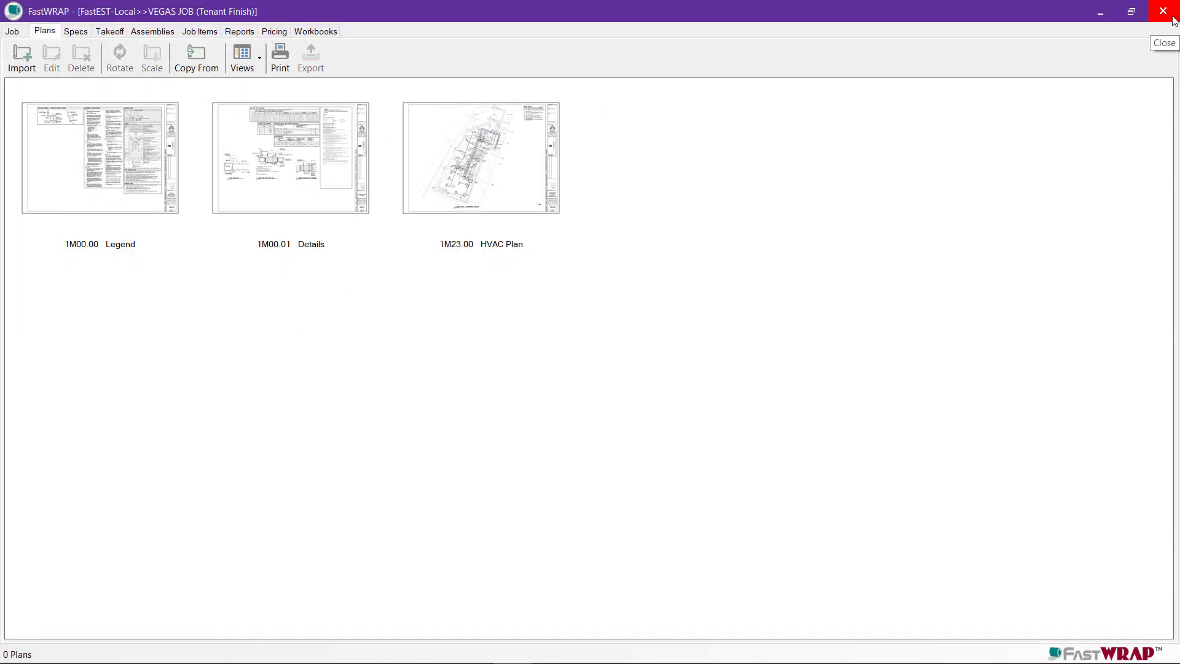
In the DCW spec, change the CTS Fiberglass 1 in item to CTS Fiberglass 1-1/2 in.
left_click(74, 32)
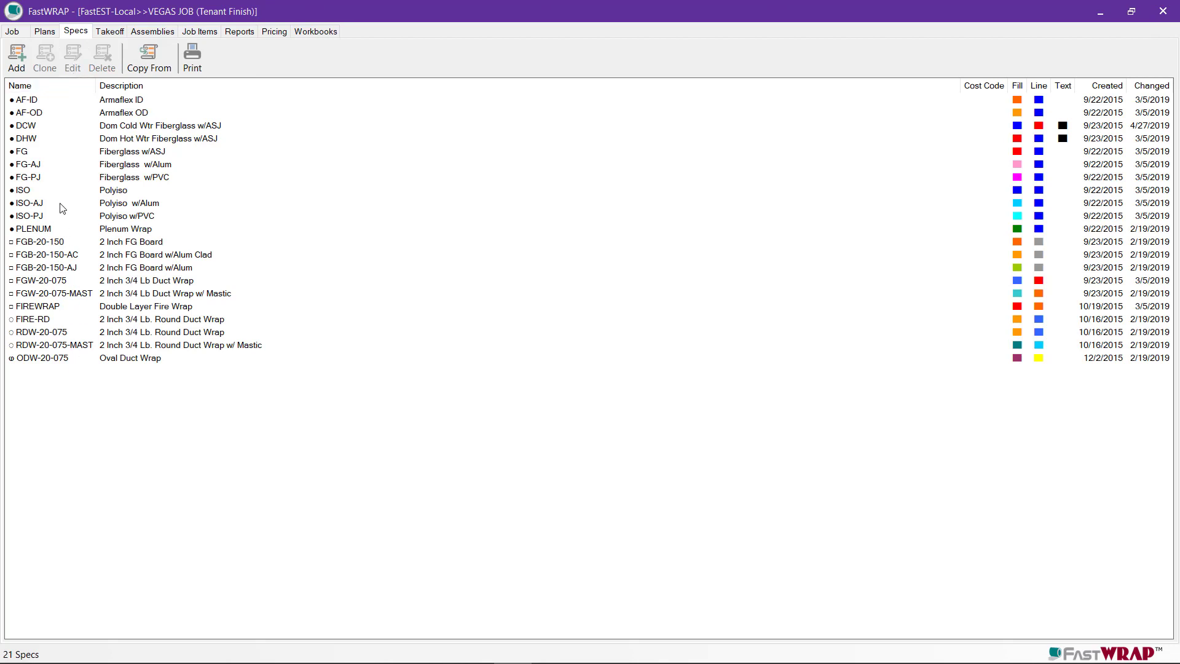
double_click(68, 127)
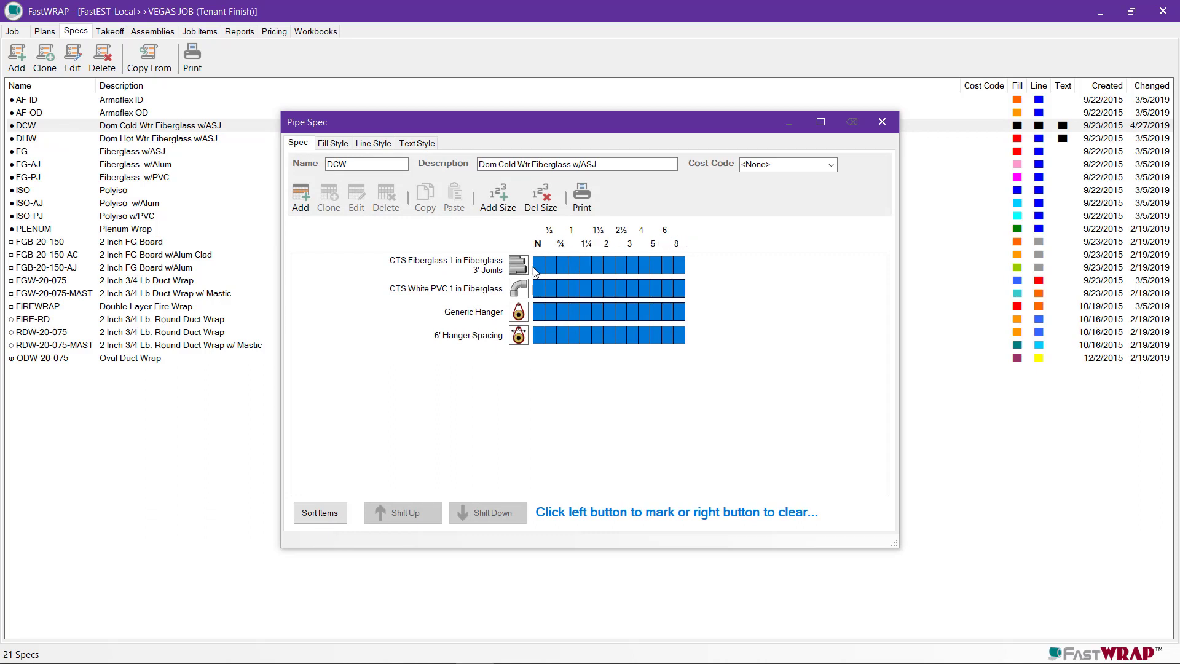
double_click(469, 272)
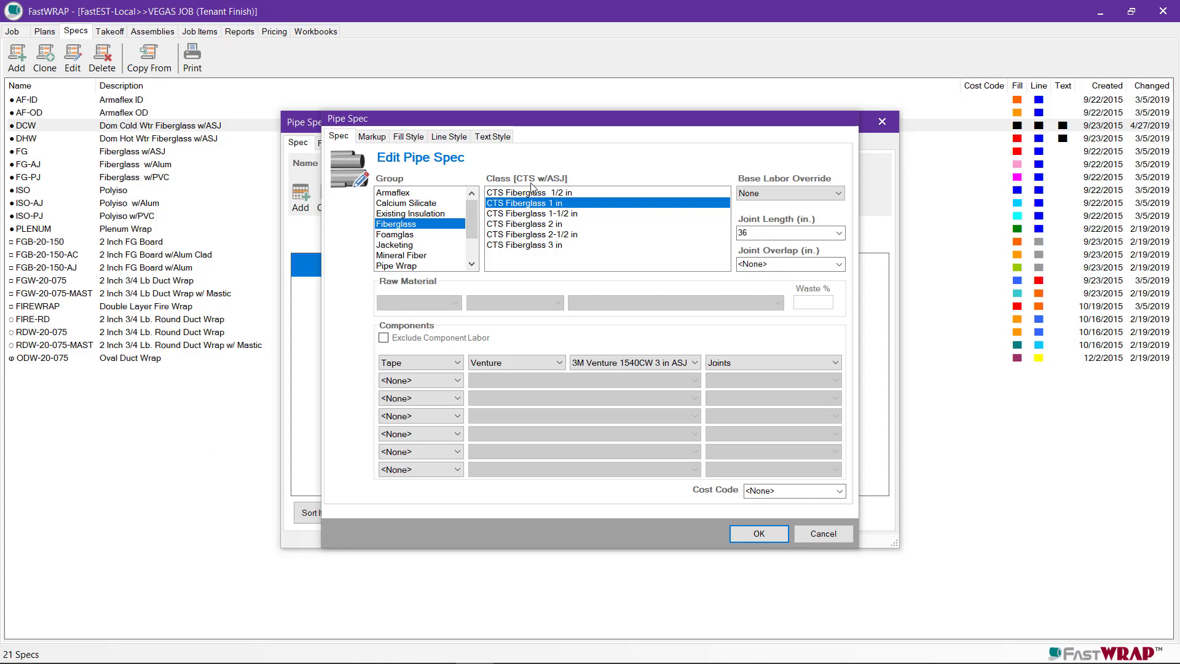
left_click(416, 227)
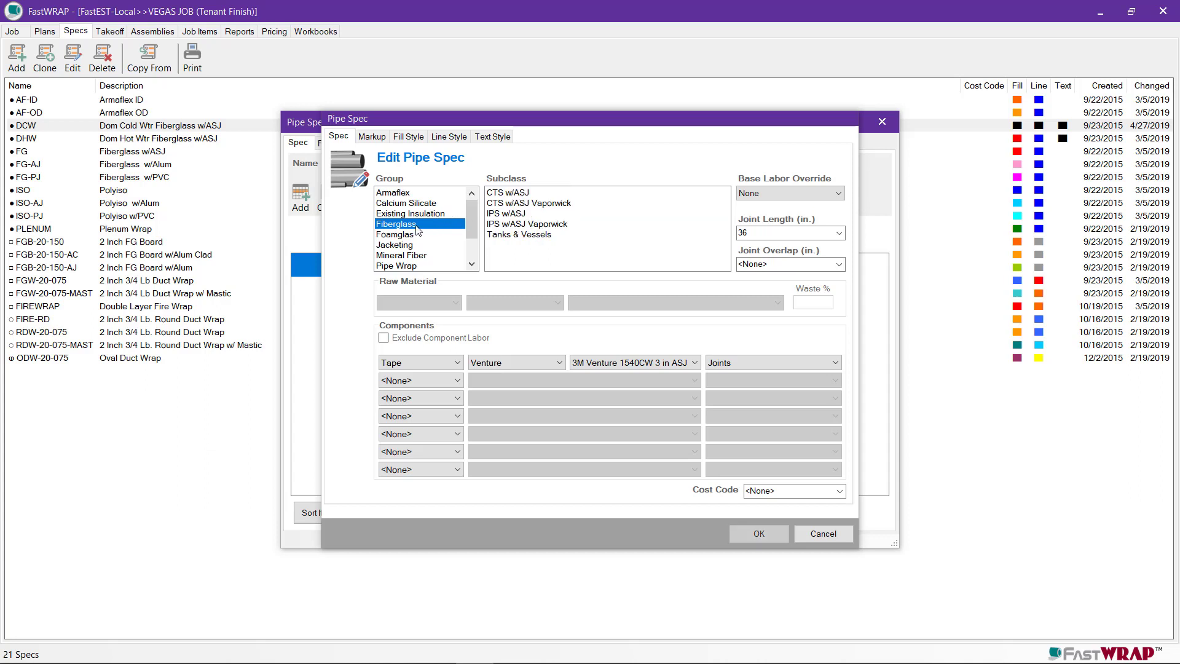
left_click(519, 193)
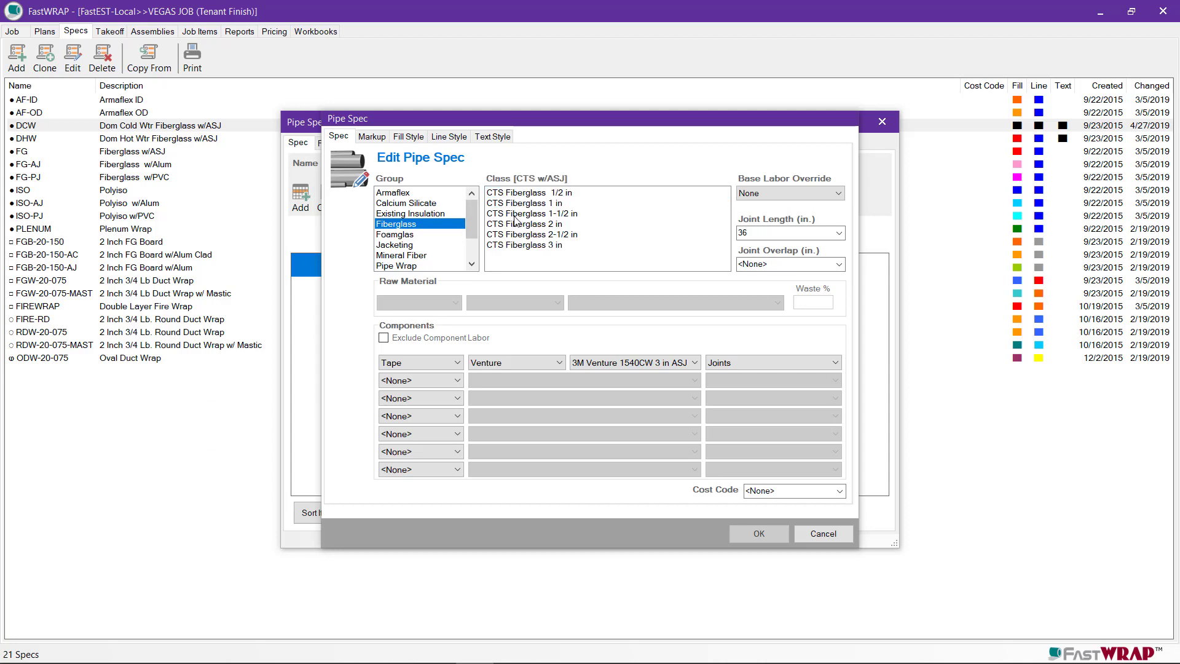
left_click(515, 217)
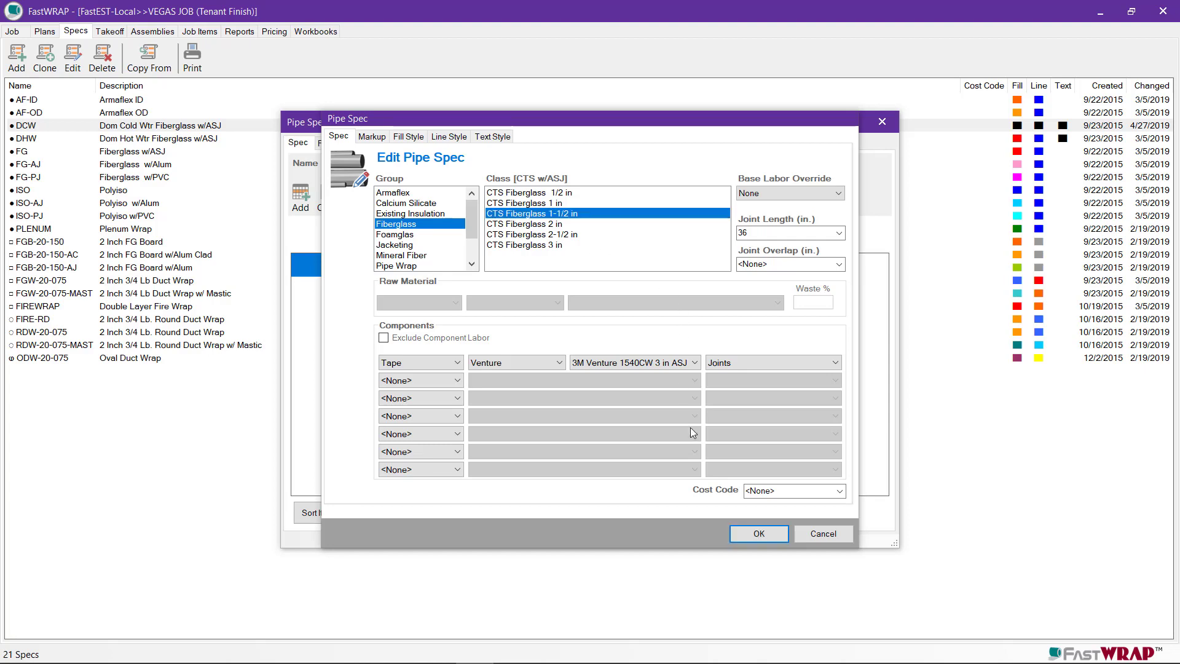
left_click(757, 534)
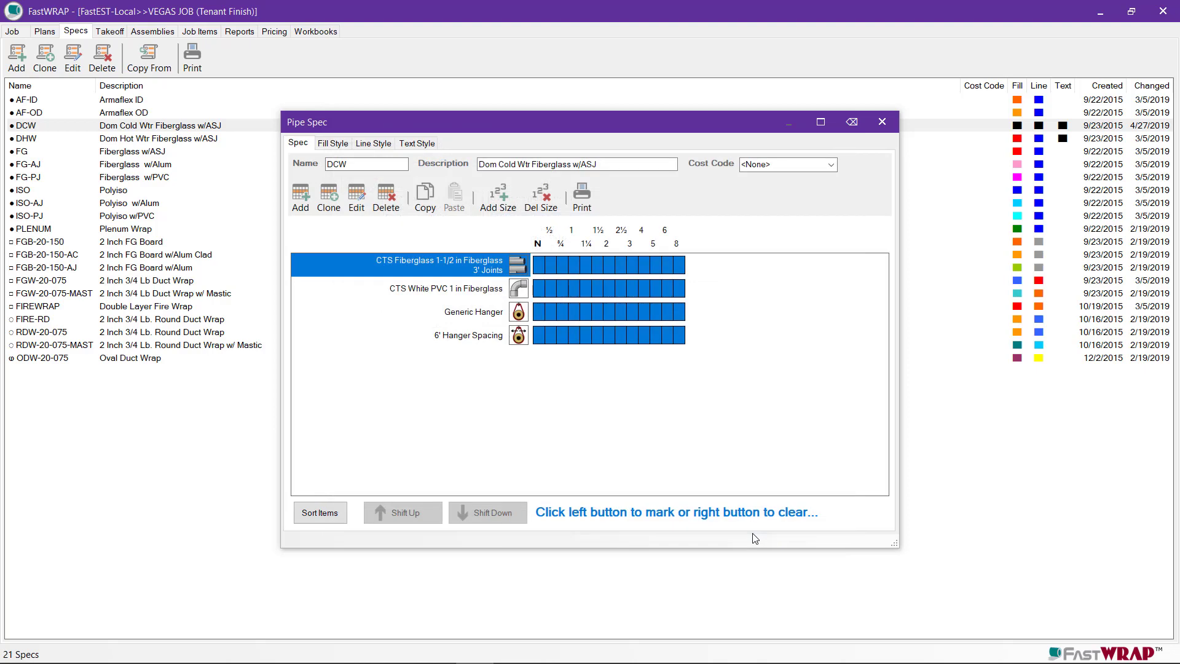
Change the CTS White PVC 1 in fitting to CTS White PVC 1-1/2 in and close DCW.
left_click(457, 292)
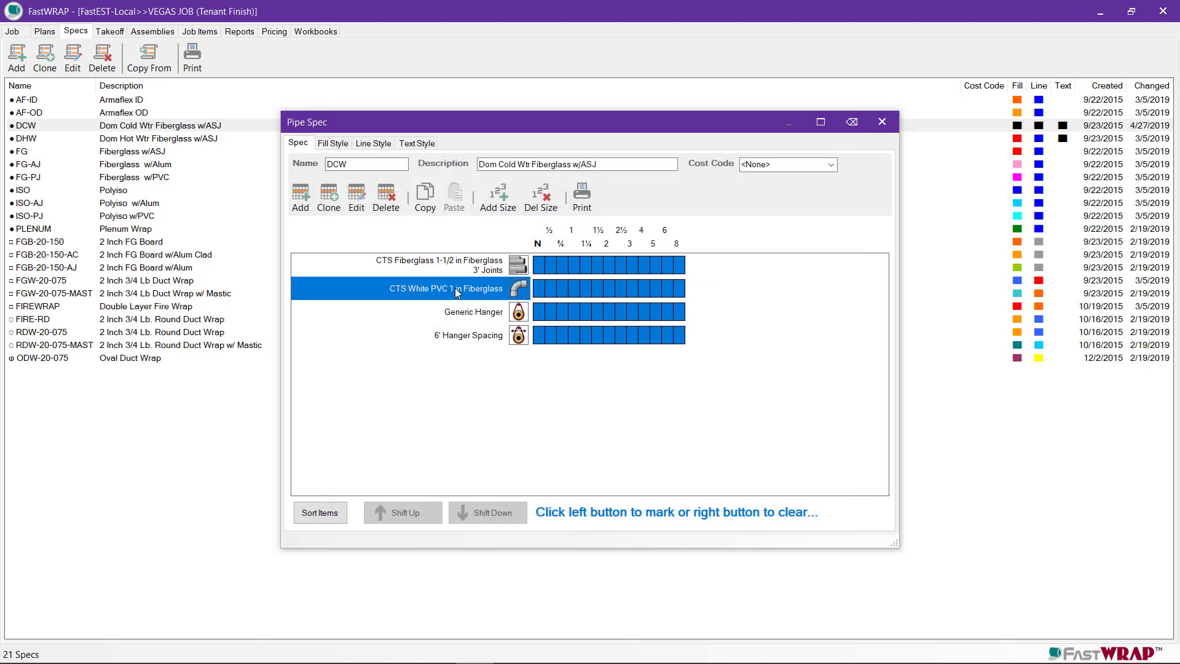
double_click(457, 292)
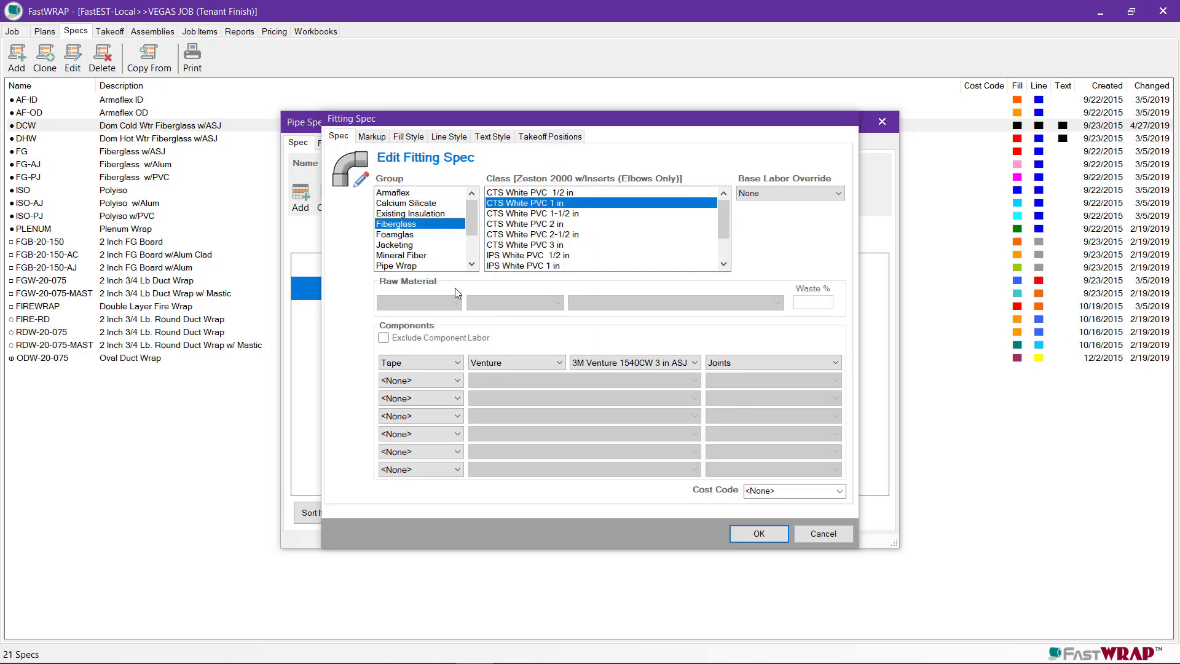
left_click(513, 214)
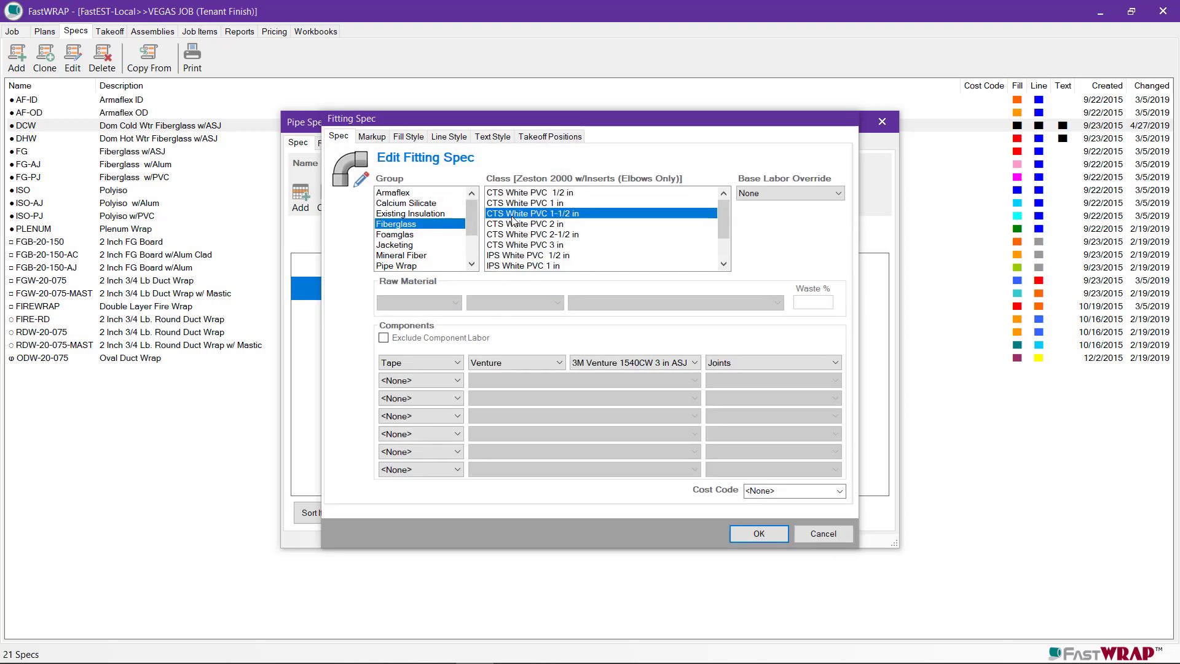
left_click(758, 535)
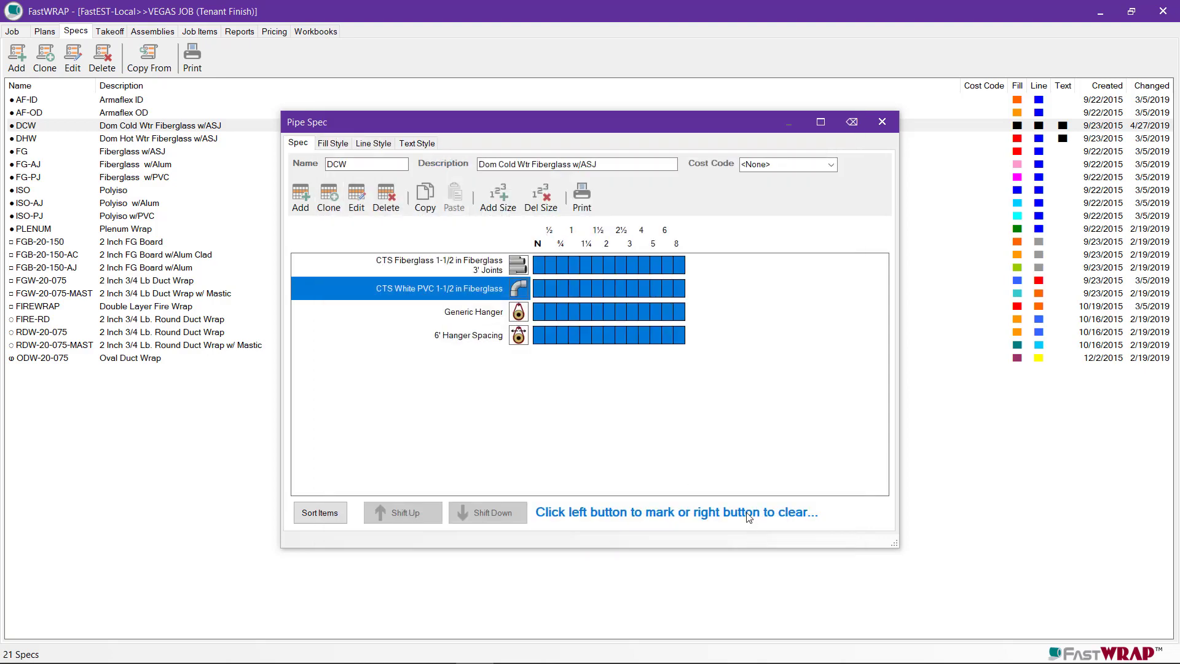
left_click(881, 124)
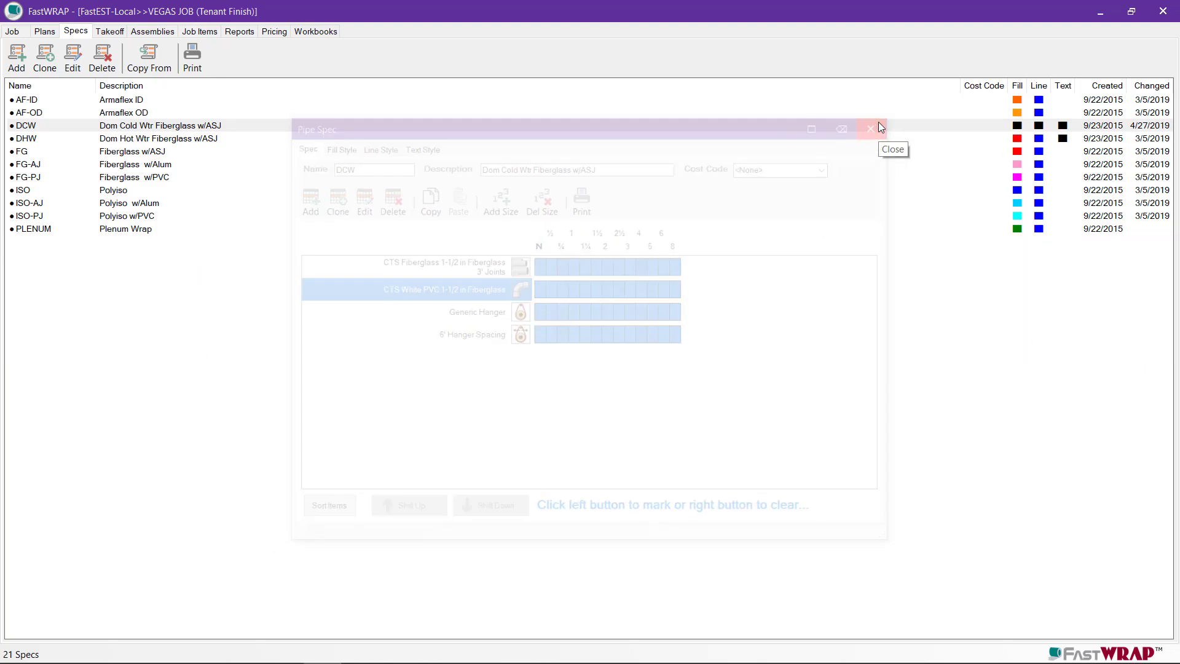
double_click(79, 166)
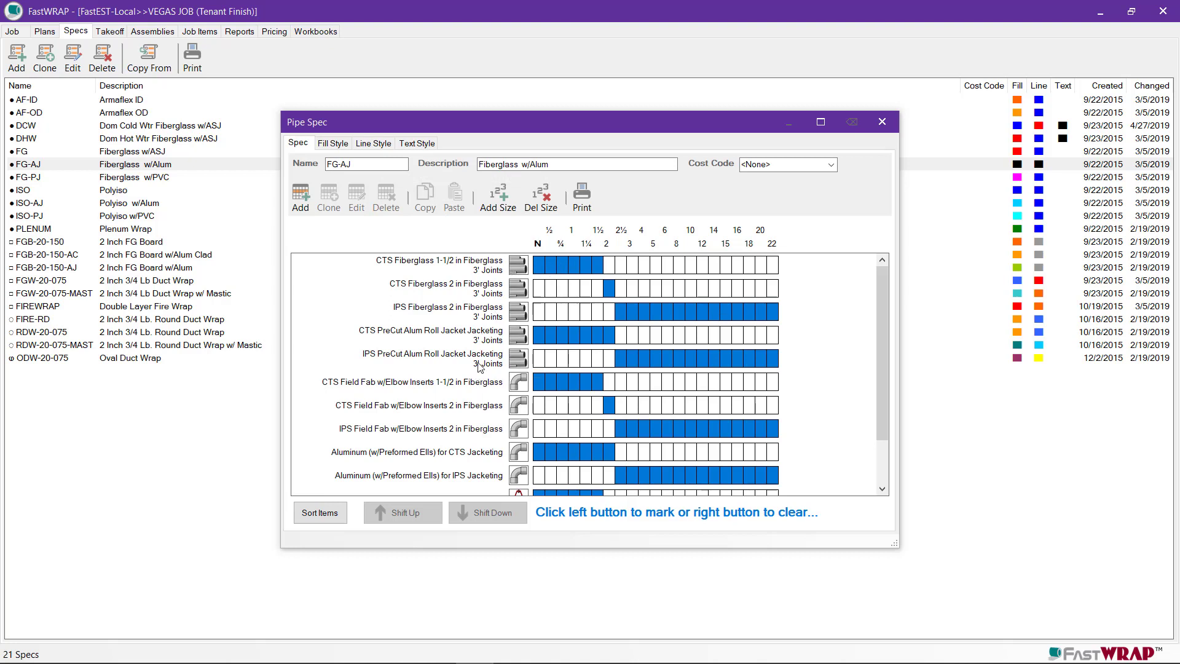
left_click(445, 271)
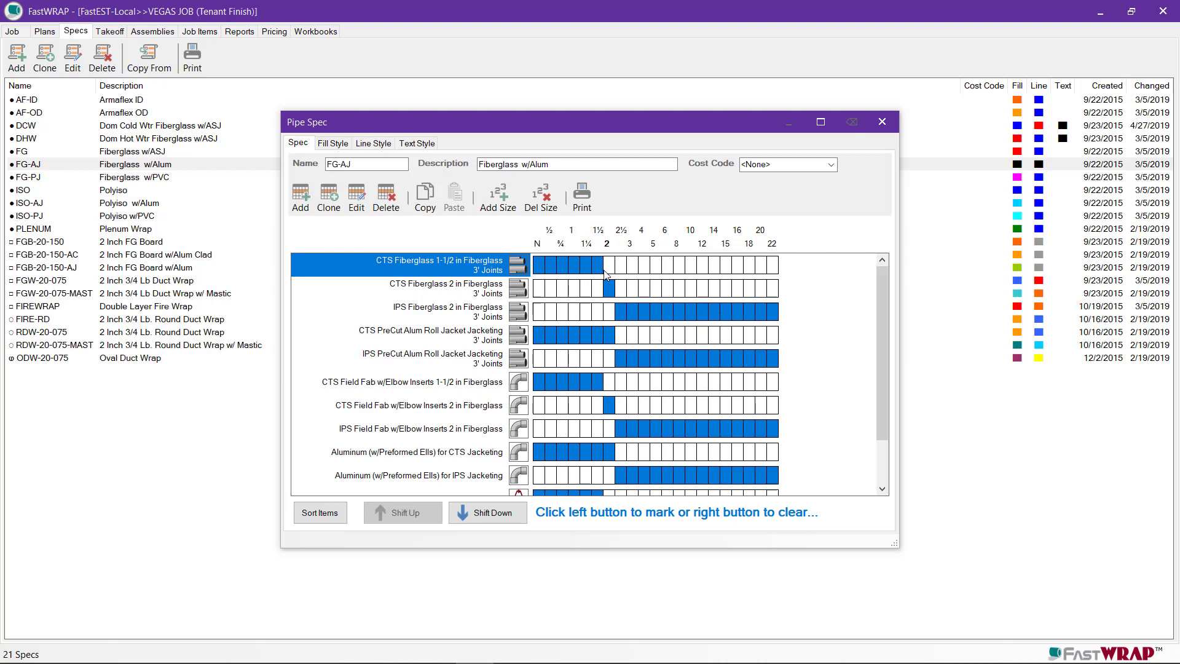
left_click(437, 338)
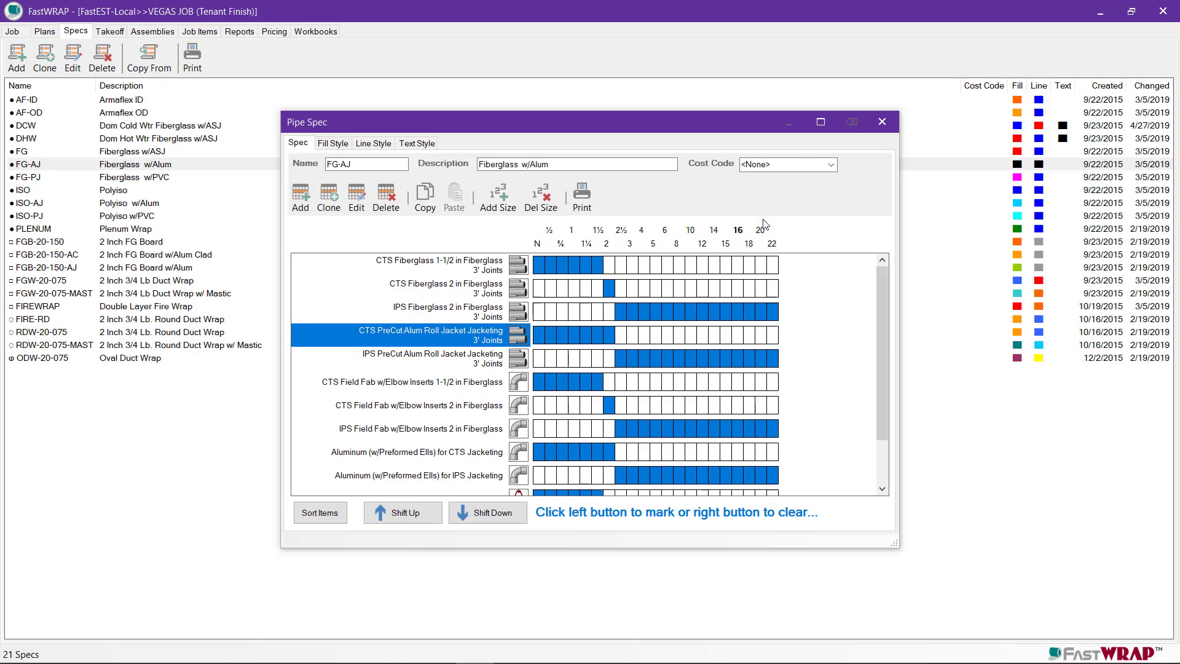
left_click(883, 122)
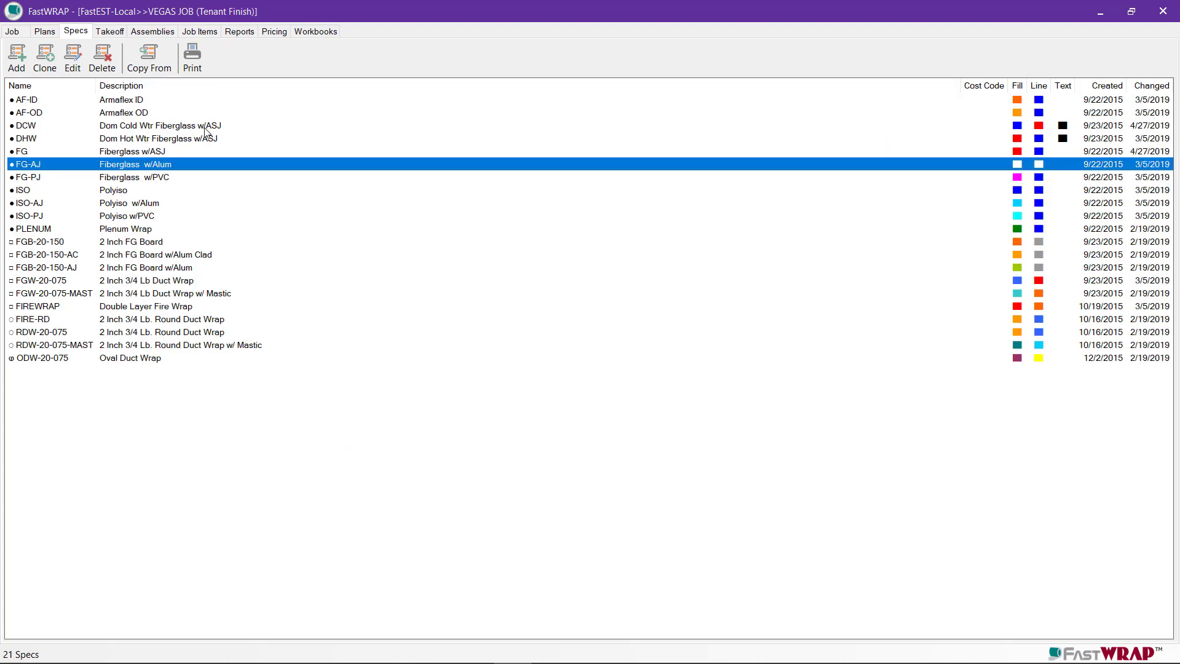
Rename the FG spec to CHW and give it a blue fill colour.
double_click(172, 155)
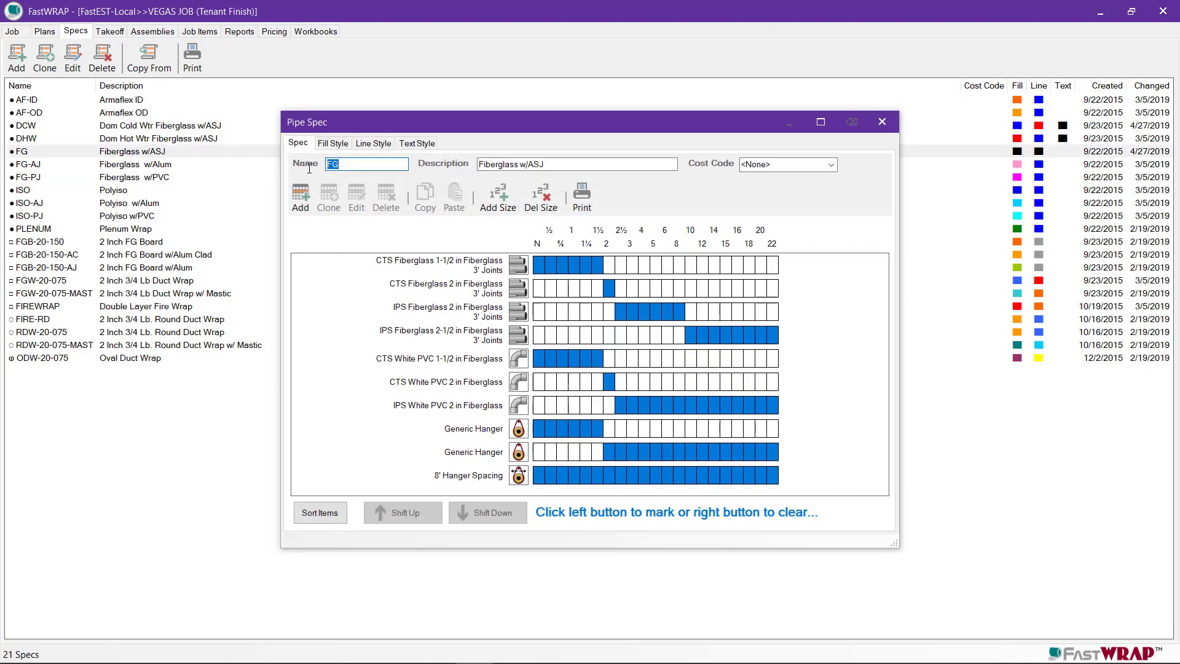
type("CHW")
left_click(335, 145)
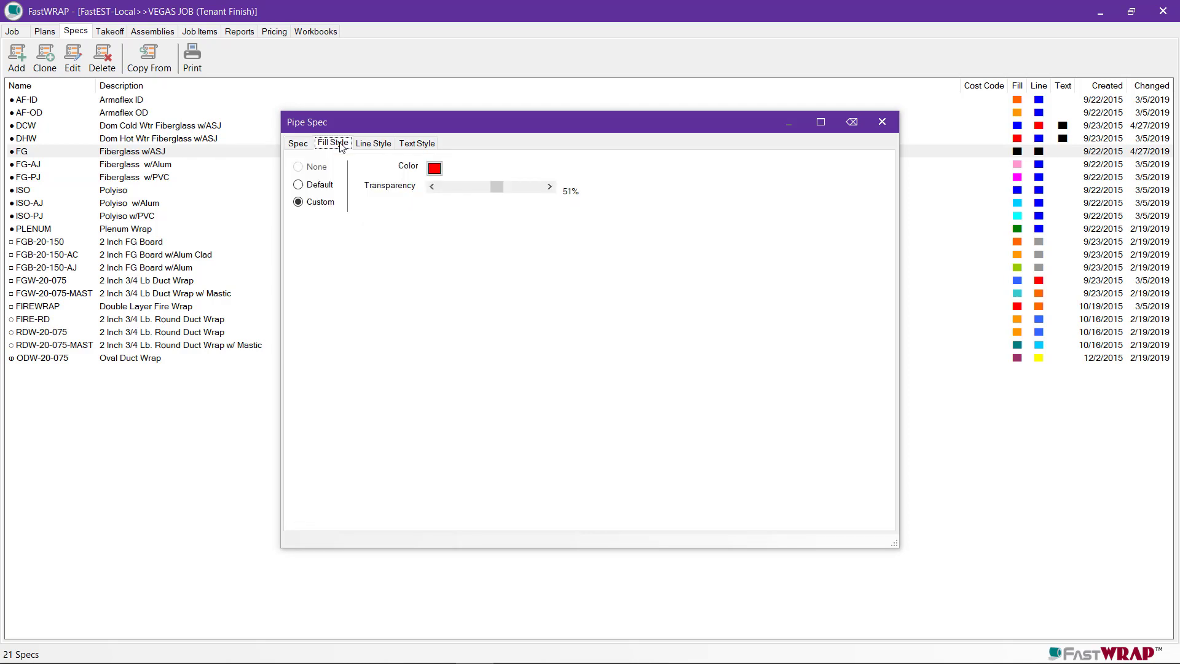
left_click(435, 169)
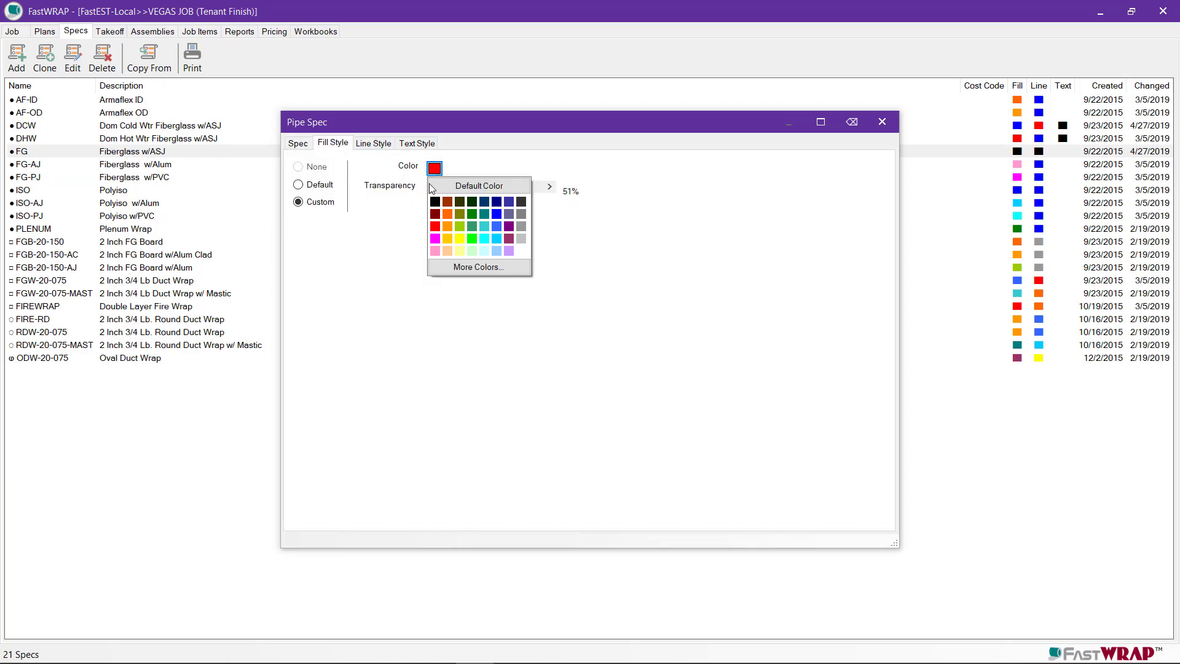
left_click(497, 214)
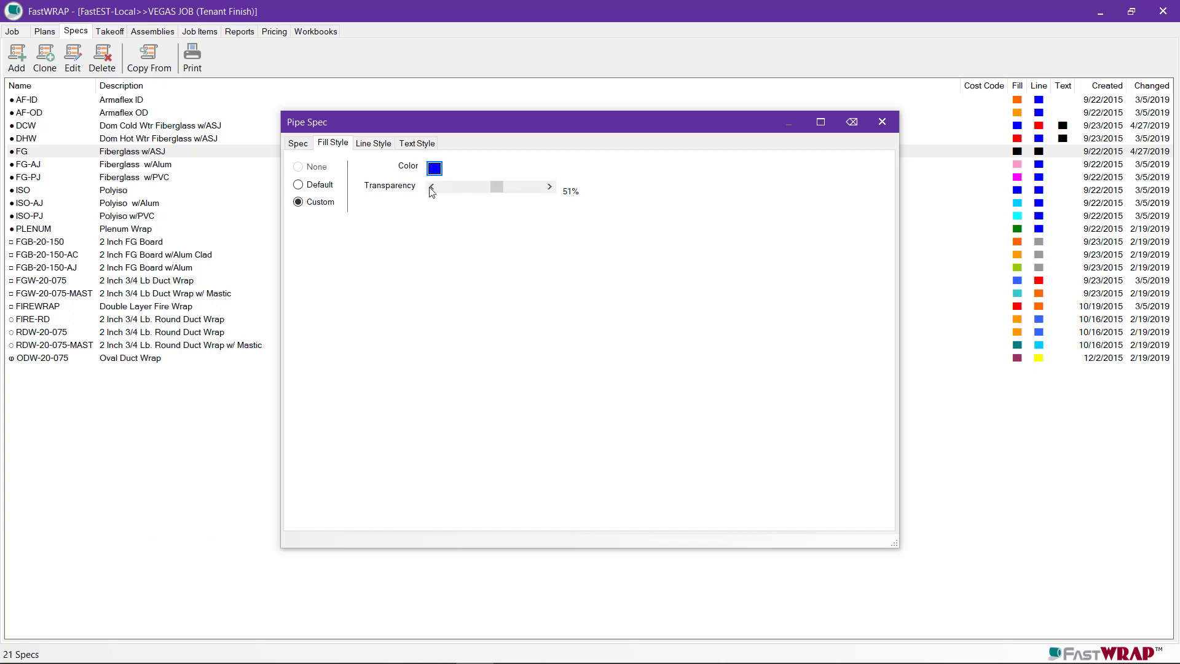
left_click(299, 145)
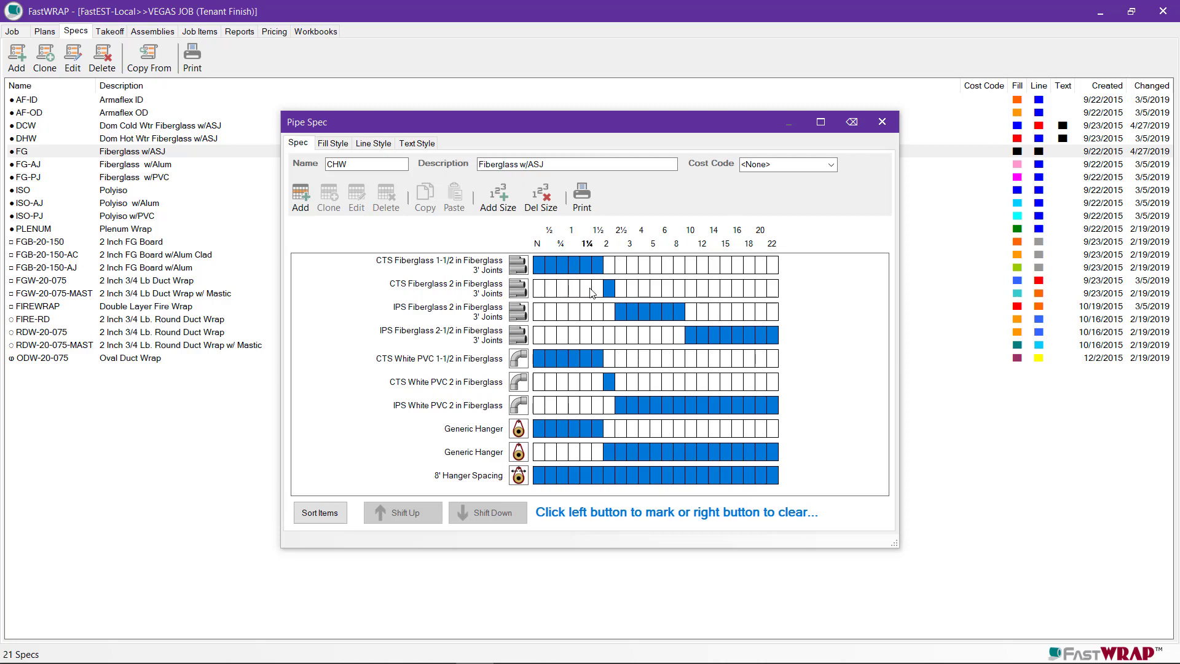
Clear the 2 in Fiberglass and White PVC rows and extend the 1-1/2 in rows through size 2.
mouse_move(592, 293)
right_mouse_down()
mouse_move(646, 294)
mouse_move(615, 298)
right_mouse_up()
left_click_drag(599, 314, 710, 315)
right_click_drag(711, 314, 710, 314)
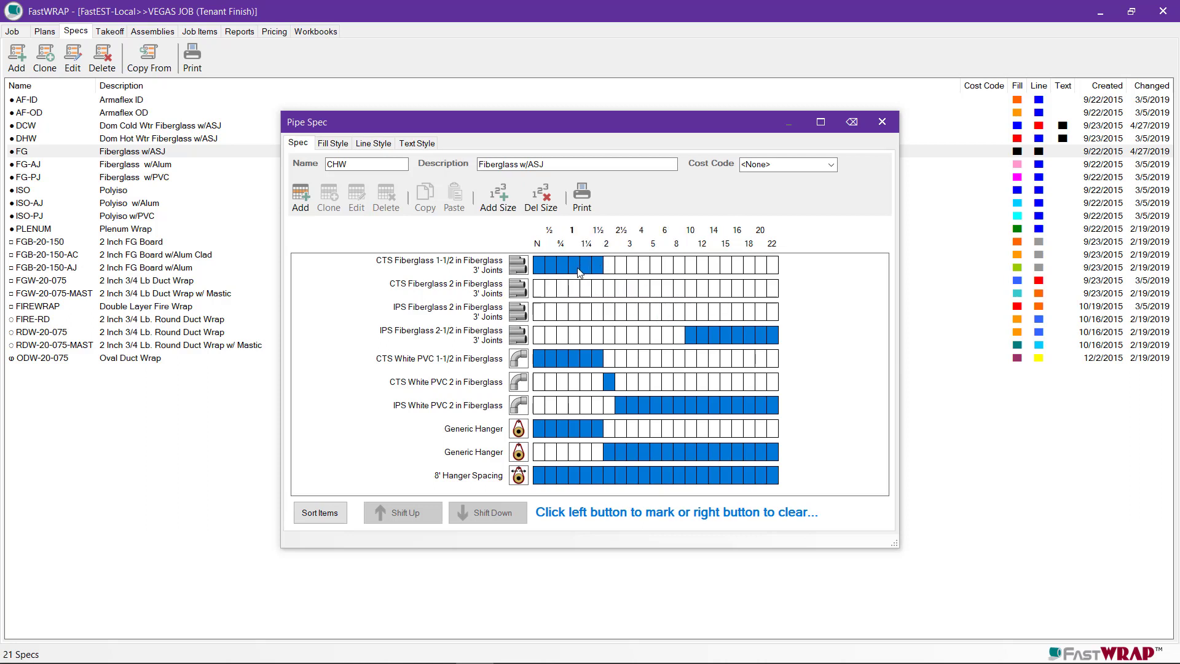
left_click(609, 269)
right_click(609, 383)
right_click(647, 407)
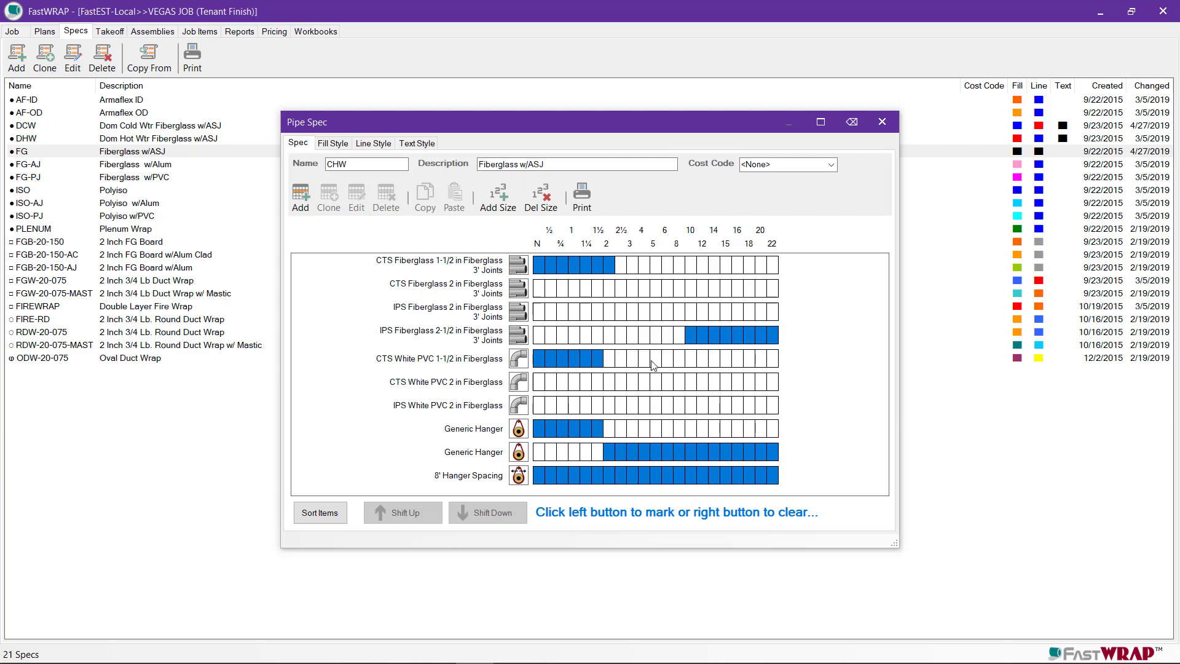
left_click(612, 359)
left_click(884, 122)
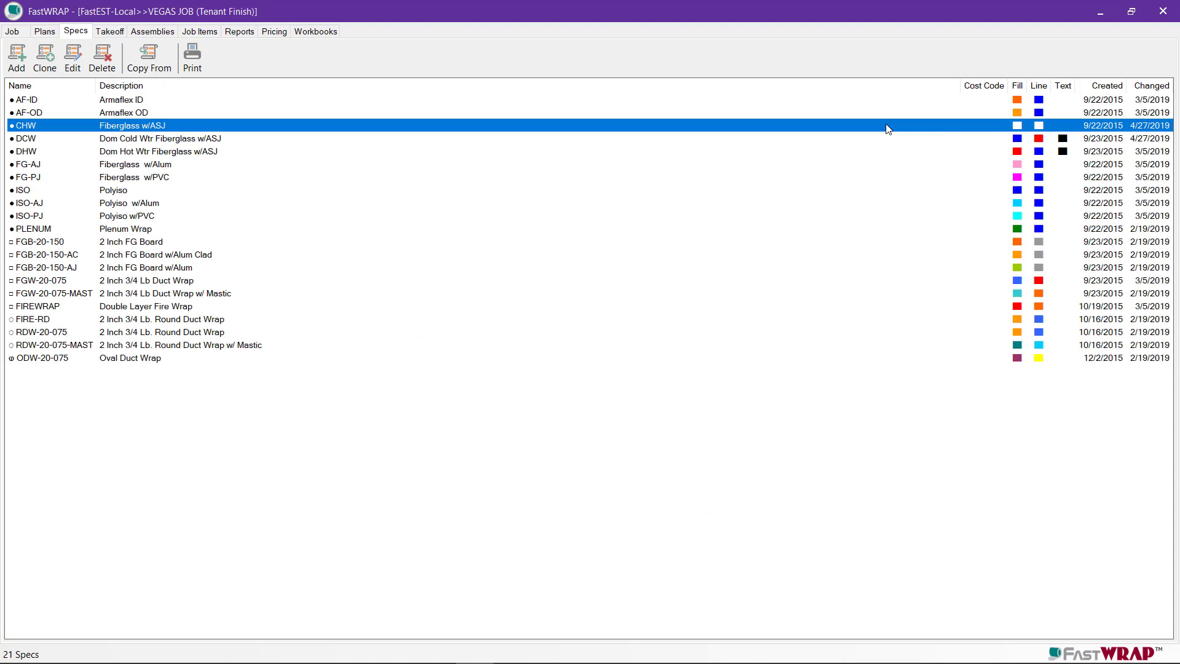
Clone CHW into a new spec named HW with a red fill colour.
left_click(39, 57)
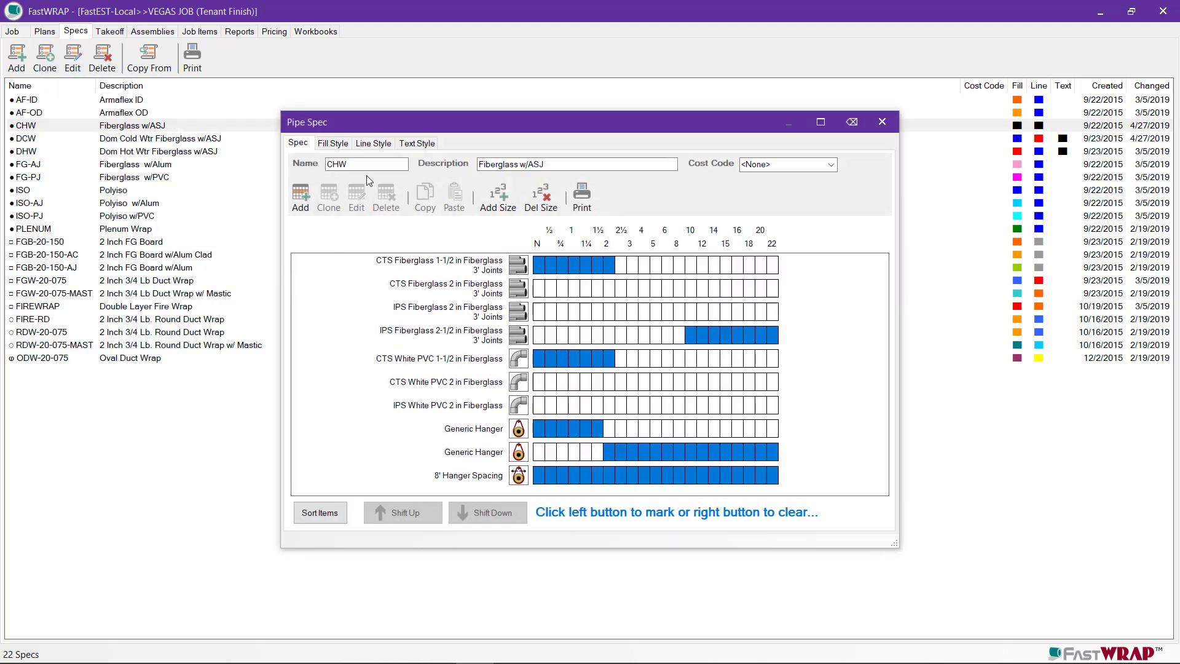
left_click_drag(367, 164, 303, 167)
type("HW")
left_click(334, 145)
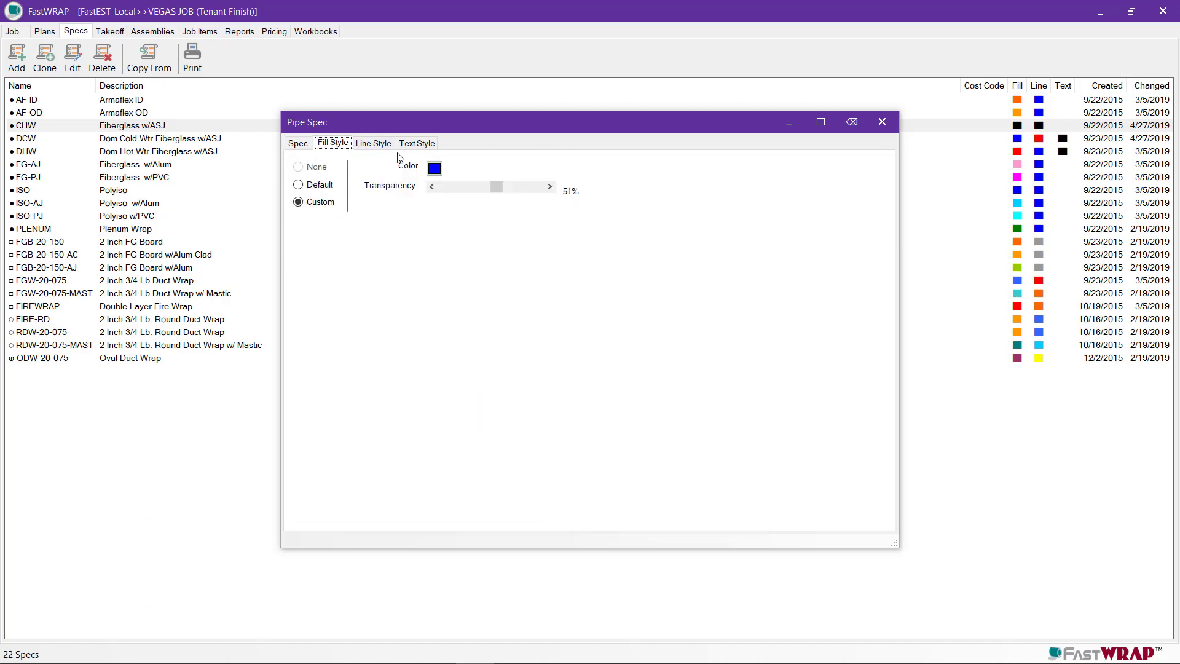
left_click(435, 170)
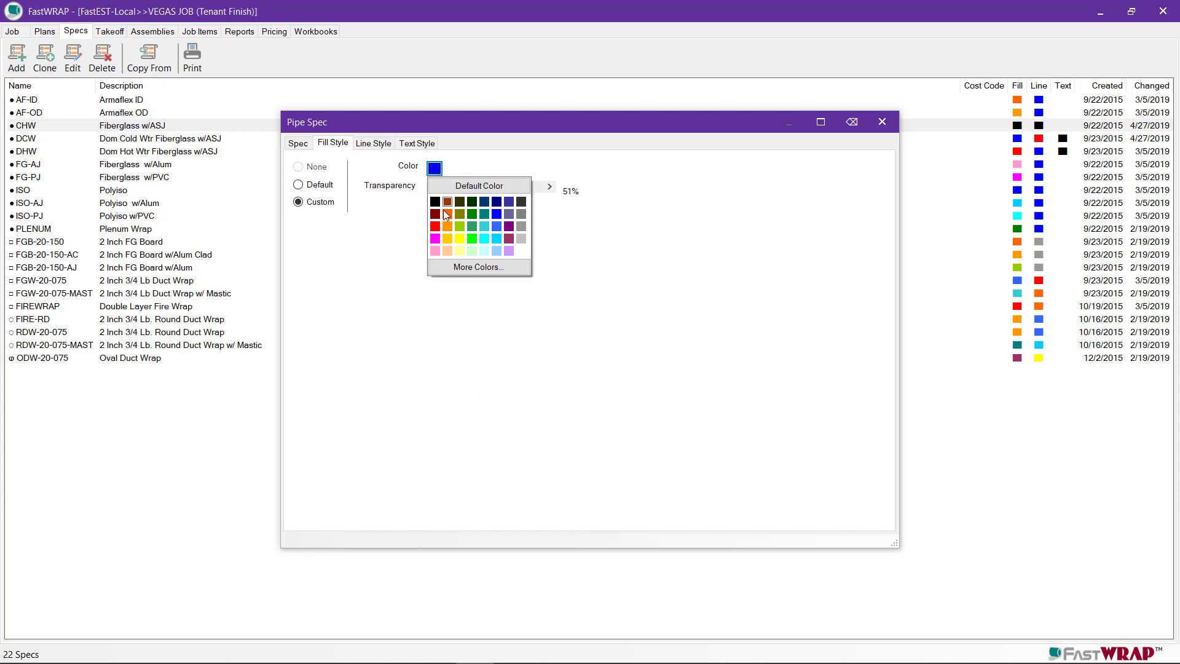
left_click(435, 227)
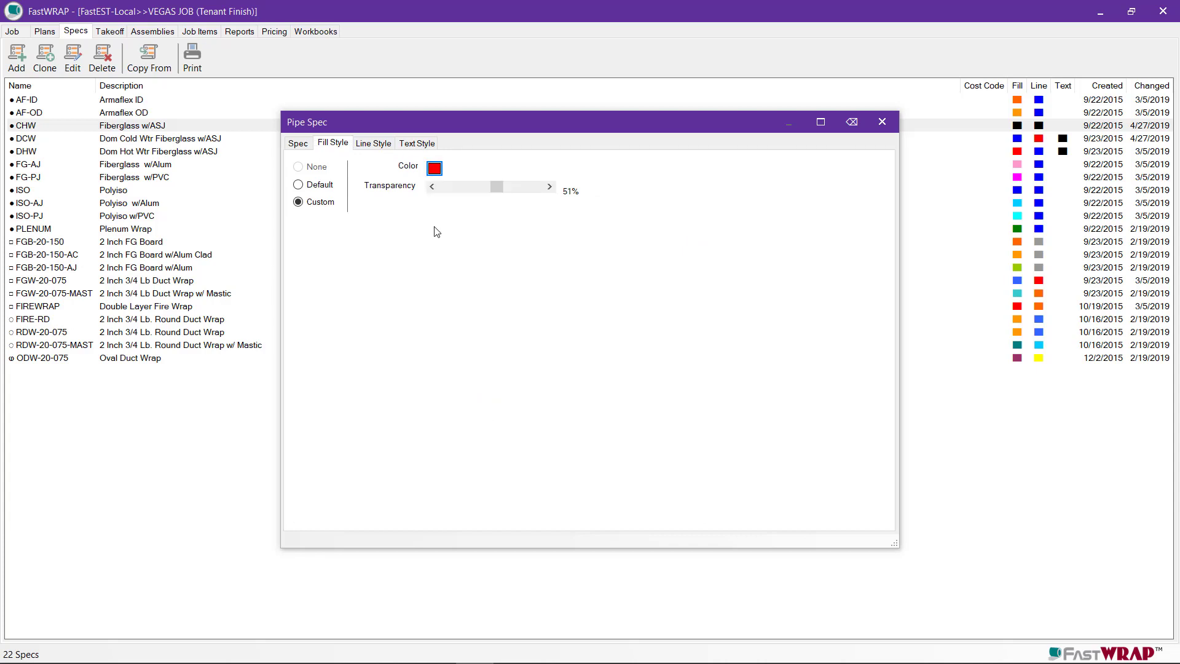
left_click(296, 146)
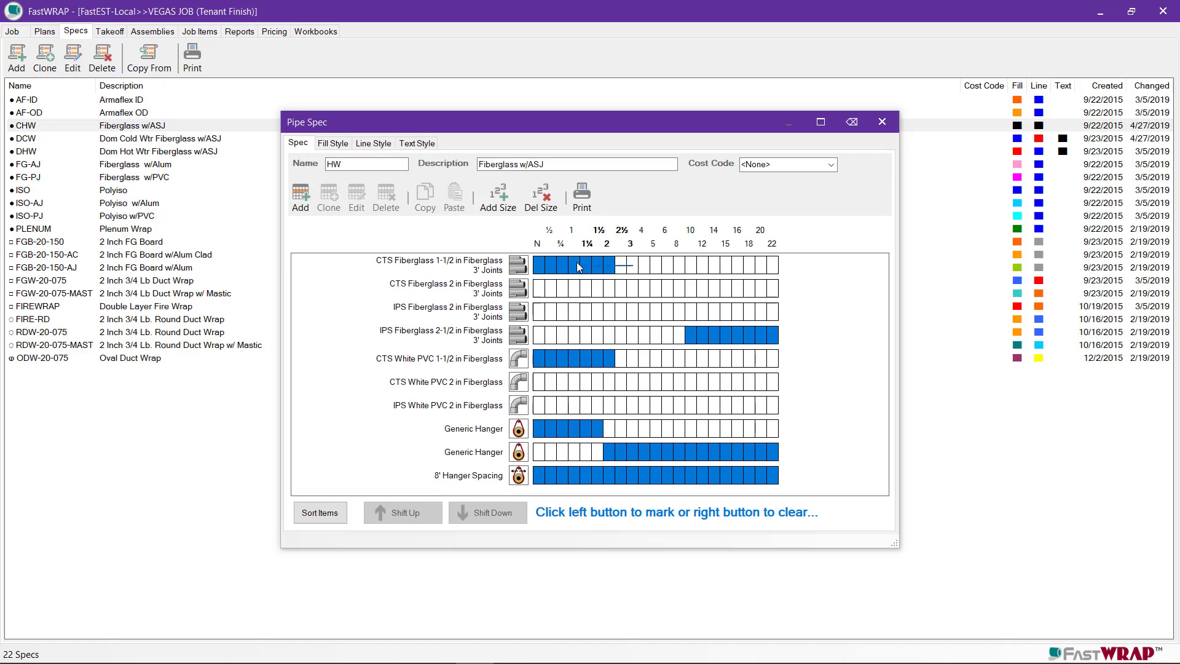
Clear the CTS 1-1/2 in Fiberglass and White PVC rows and mark their 2 in rows through size 2.
right_click(534, 266)
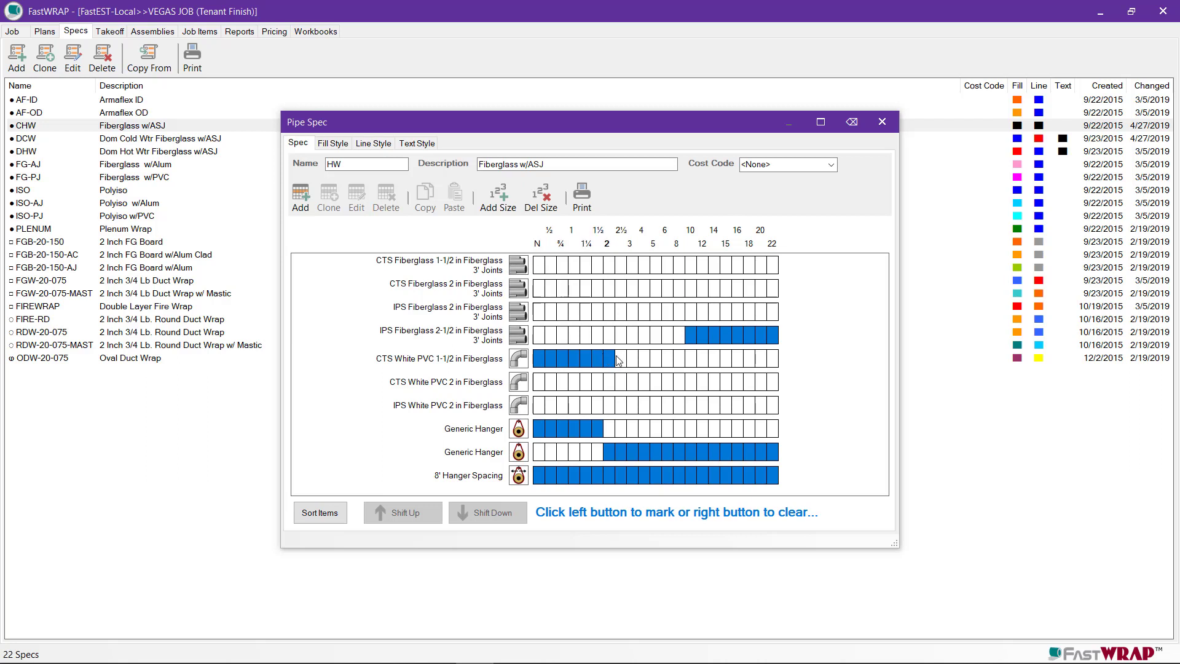
right_click(527, 361)
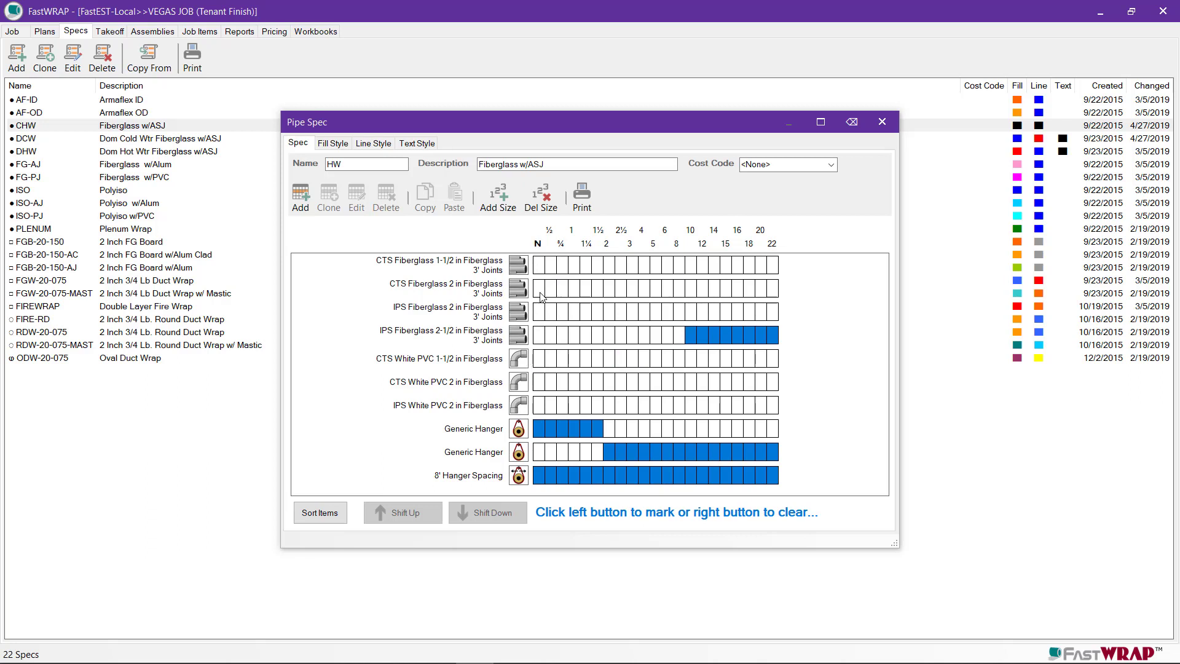
left_click_drag(541, 293, 599, 301)
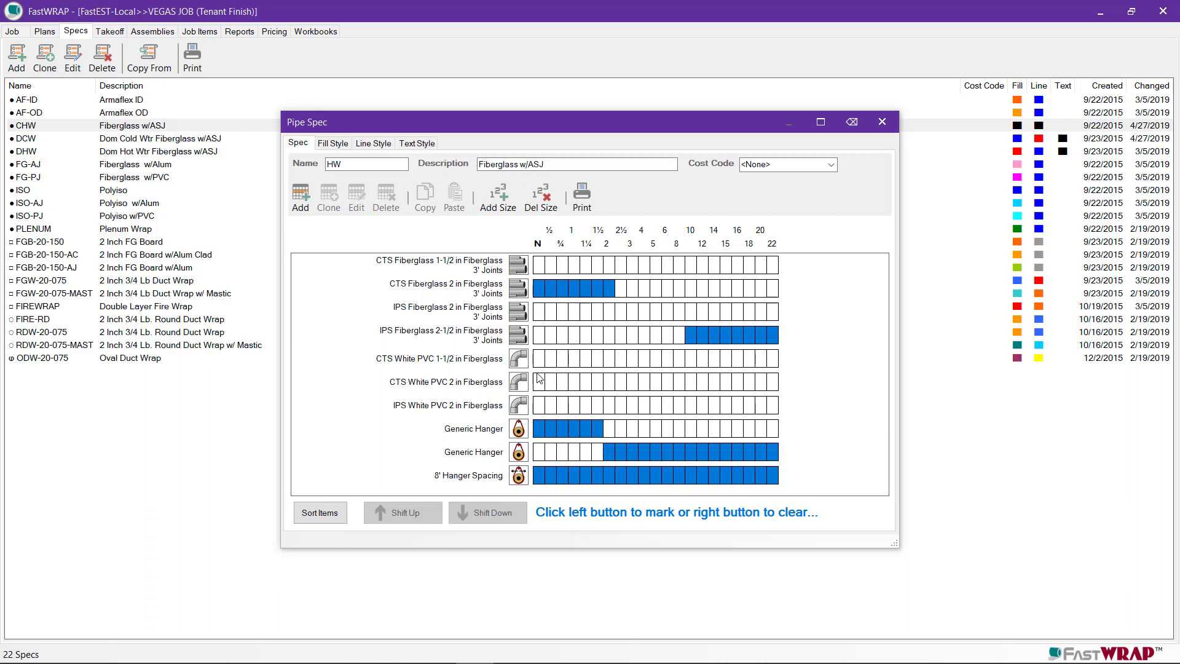
left_click_drag(539, 382, 607, 379)
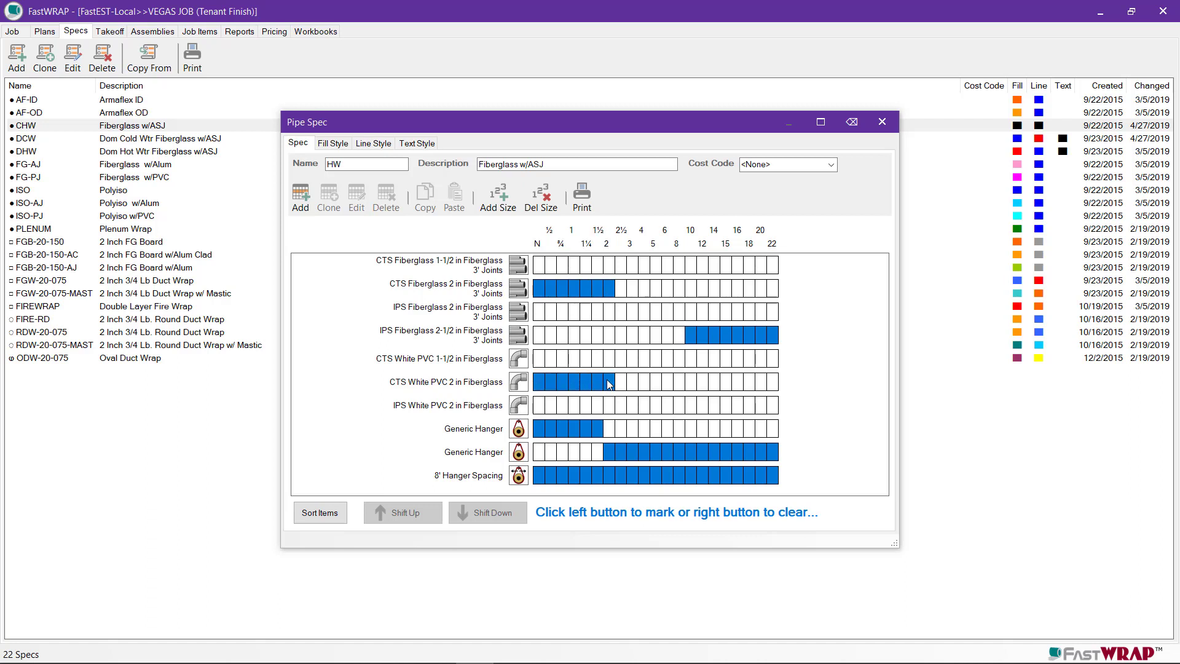
left_click(880, 121)
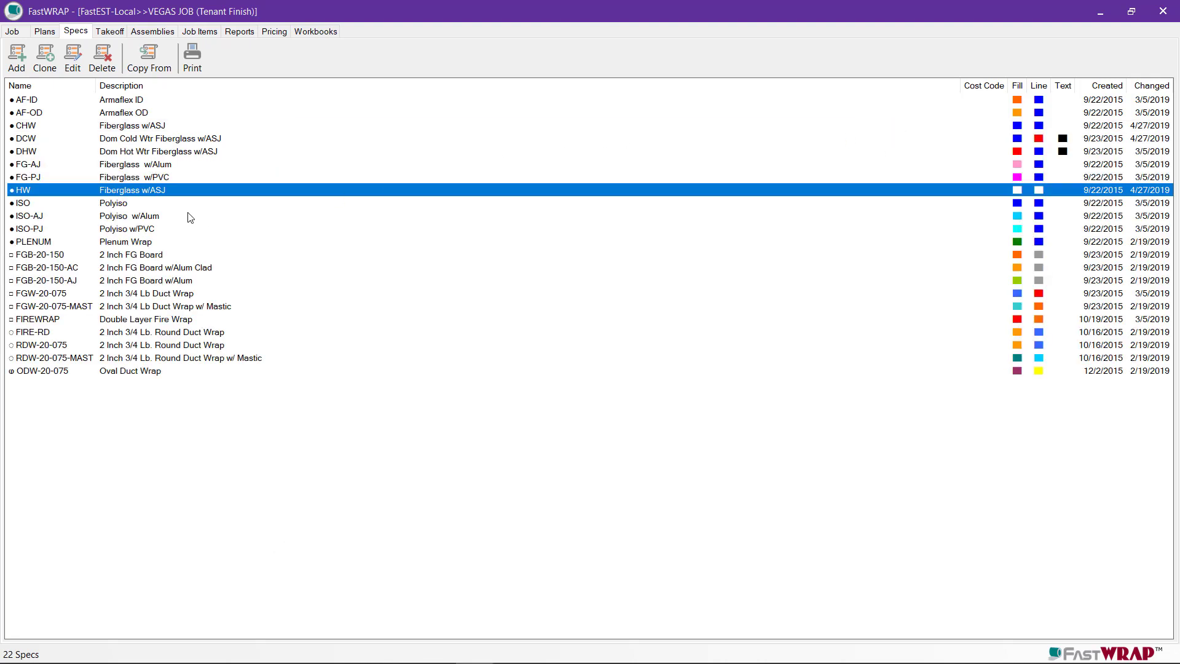
Add section #1 with CHW - Fiberglass w/ASJ spec, area Base, system CHW, on plan 1M23.00.
left_click(109, 34)
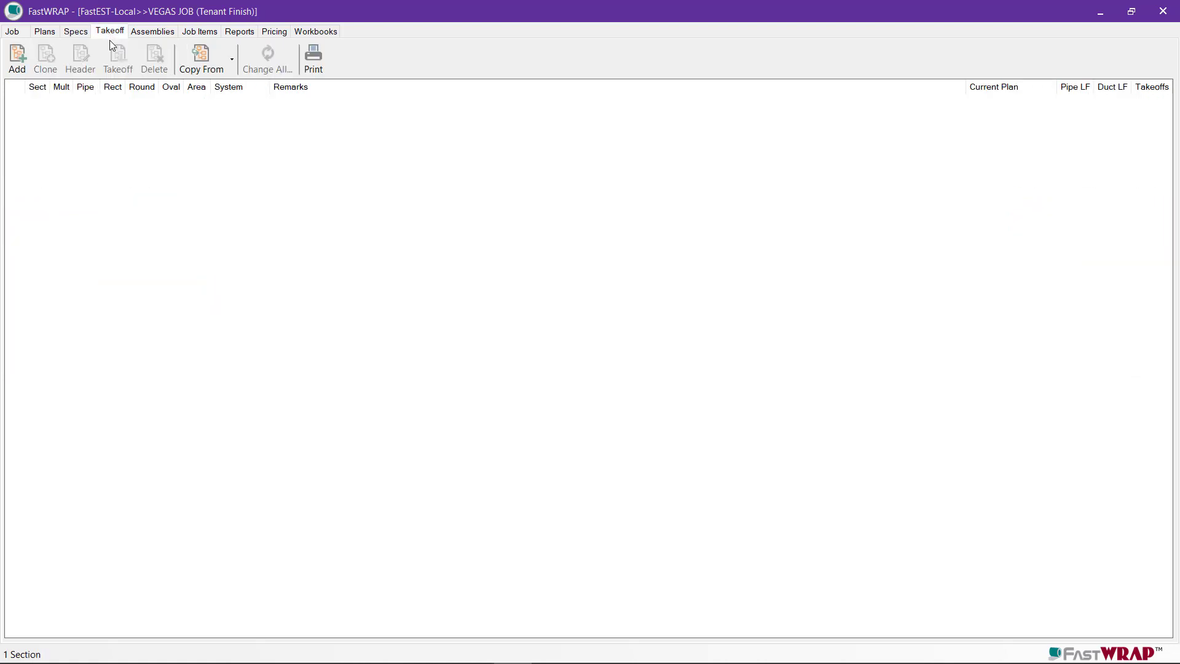
left_click(17, 63)
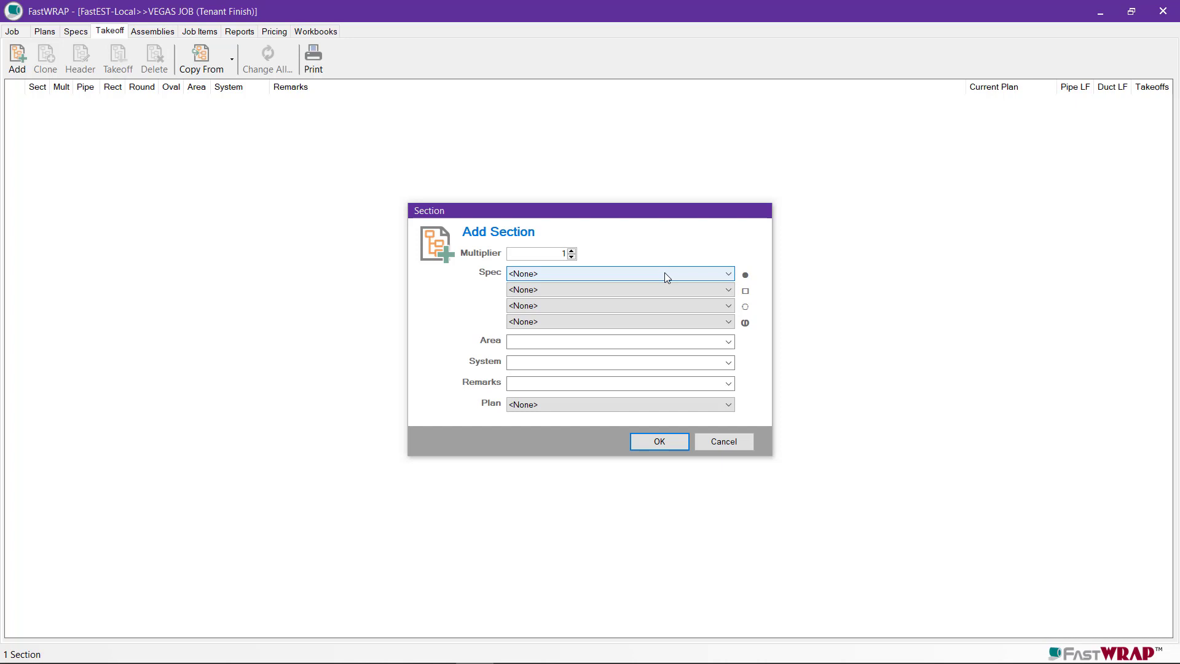
left_click(664, 273)
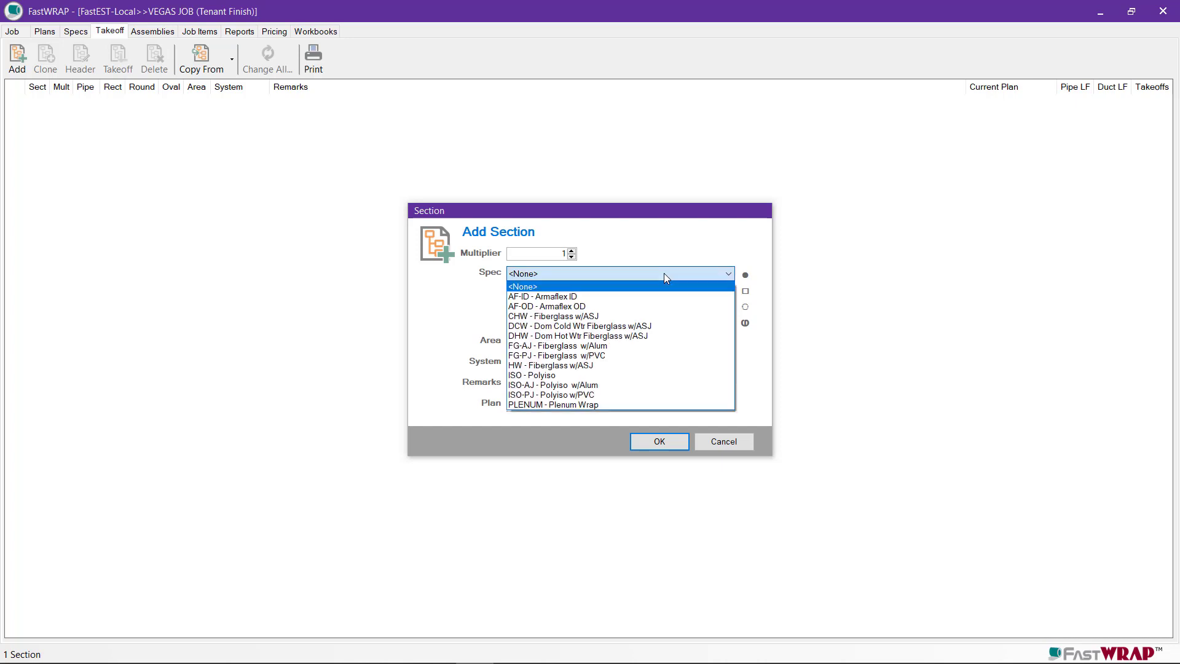
left_click(664, 318)
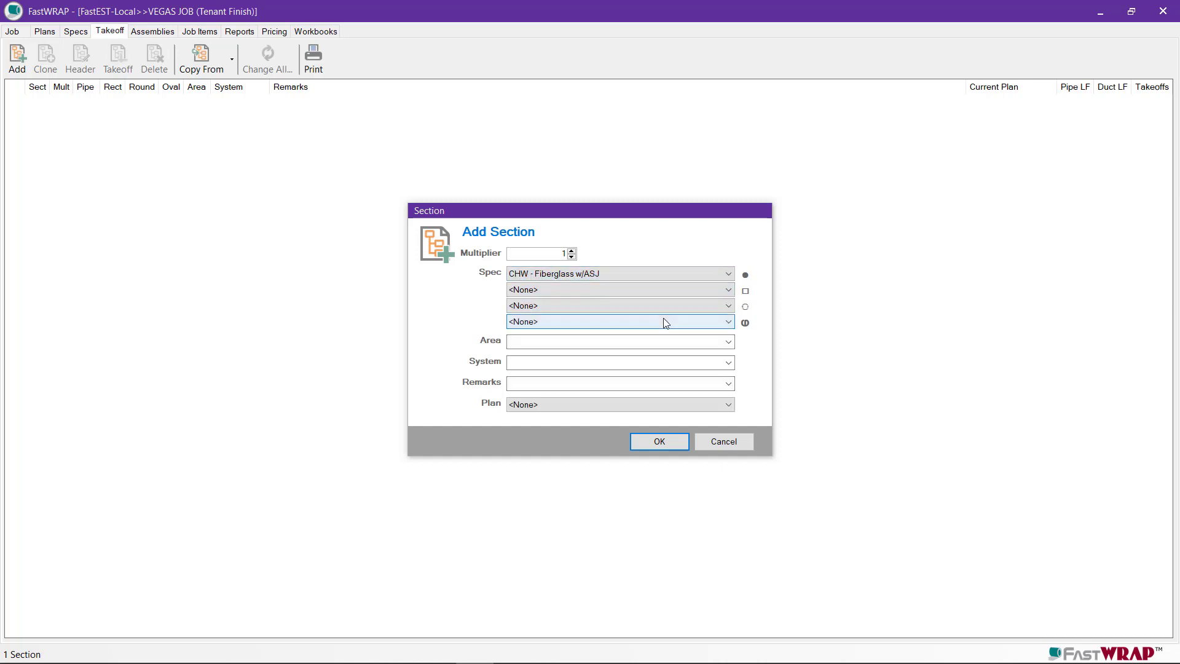
left_click(615, 343)
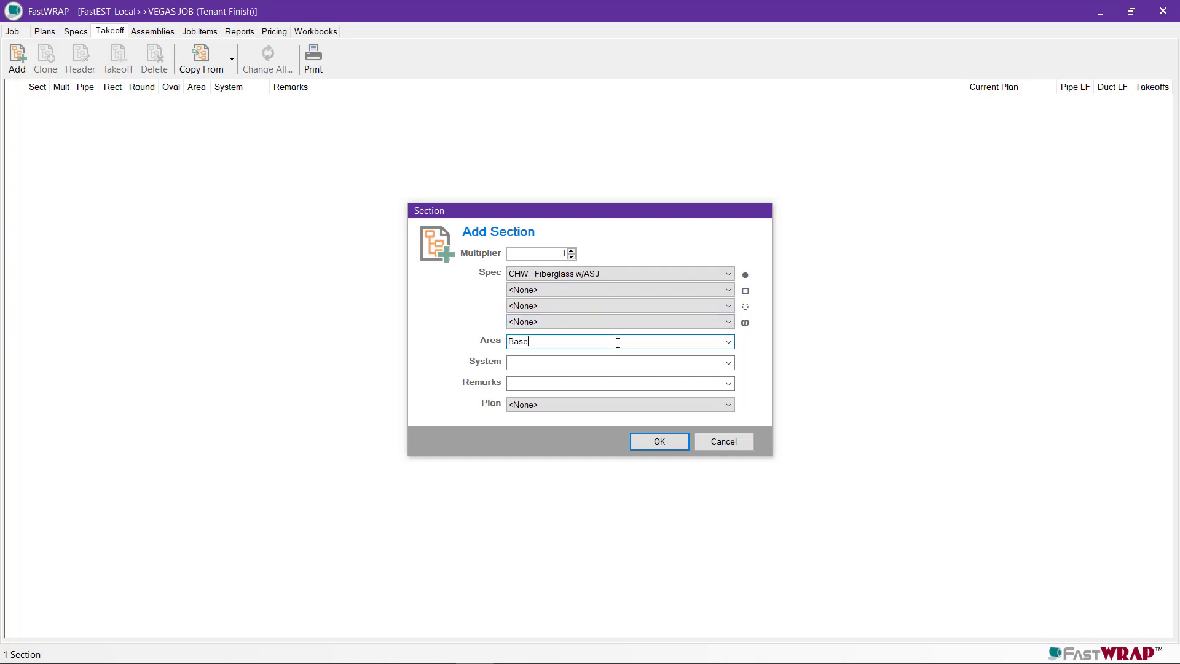
left_click(560, 365)
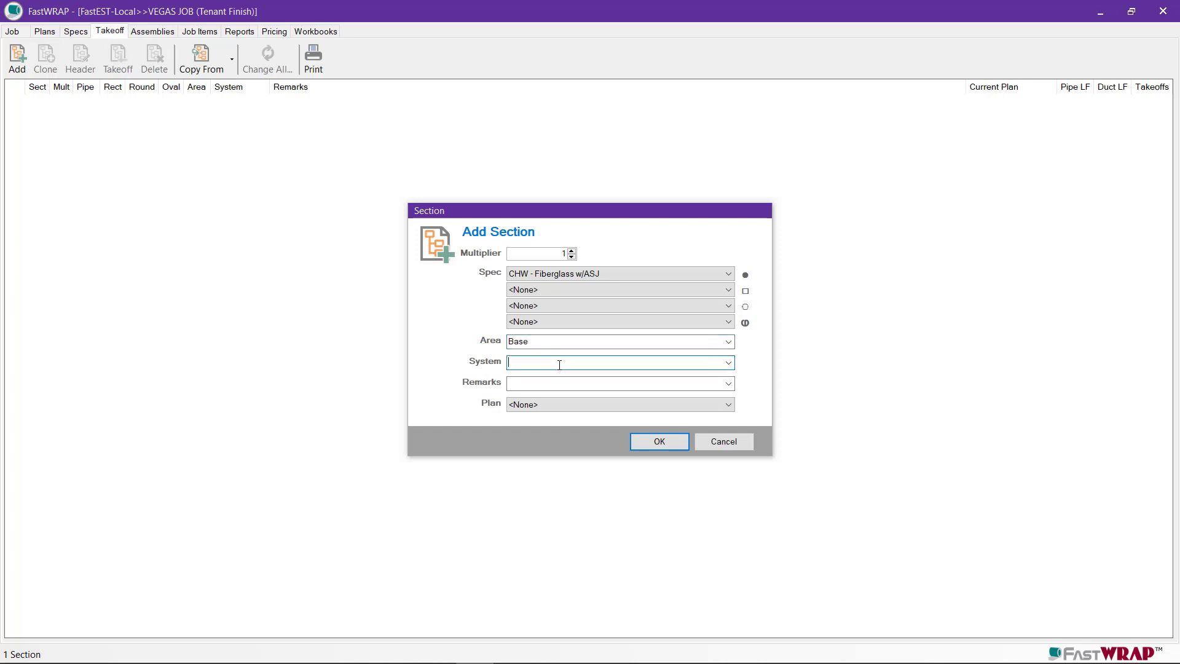
type("CHW")
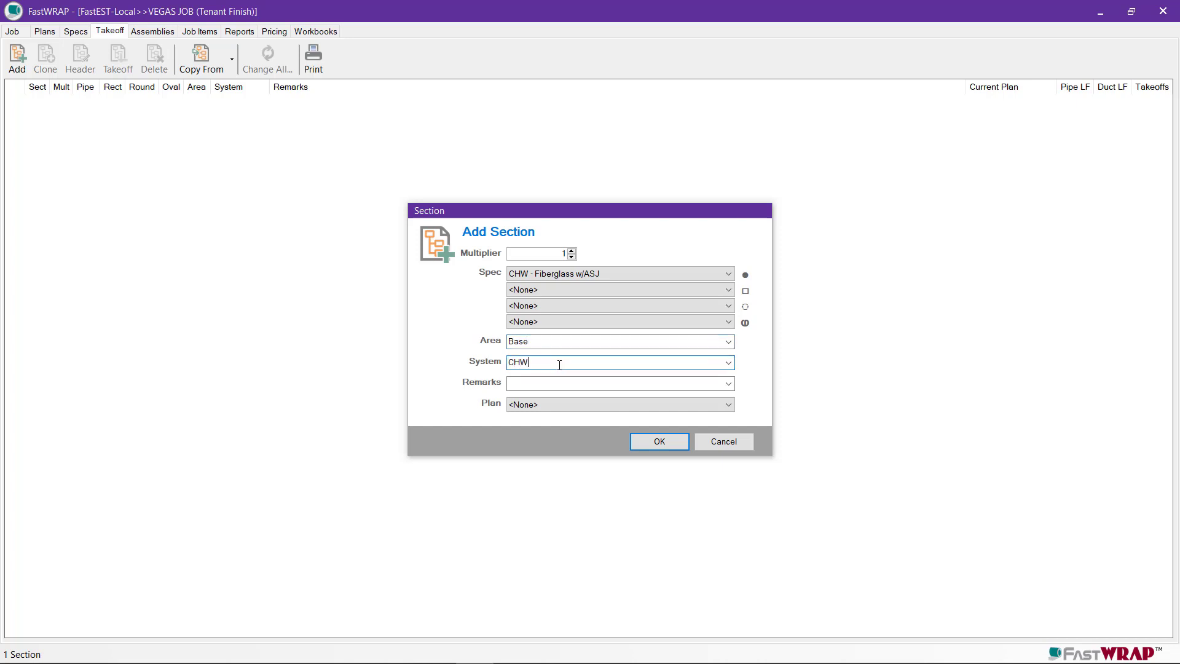
left_click(570, 407)
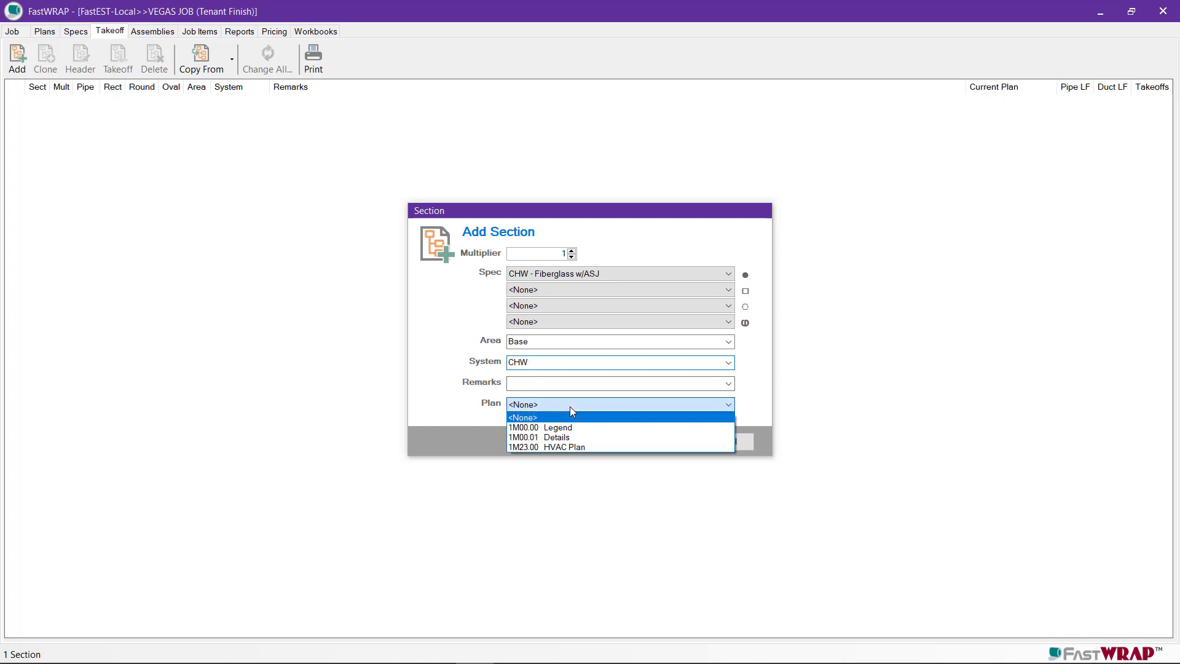
left_click(561, 446)
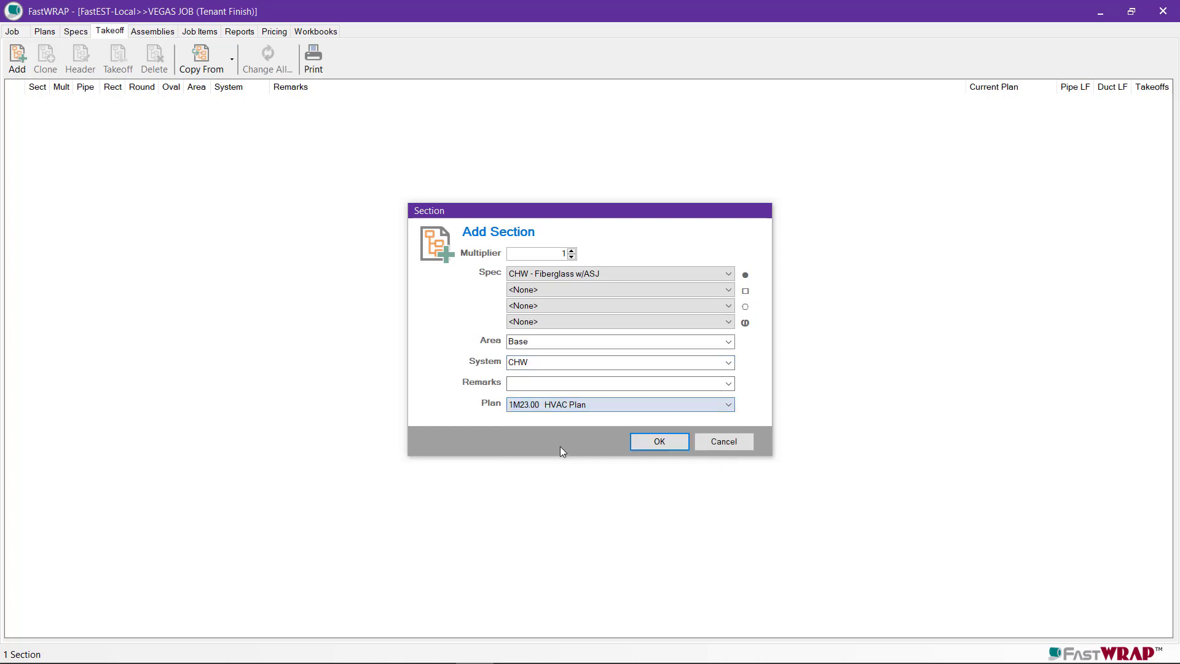
left_click(659, 443)
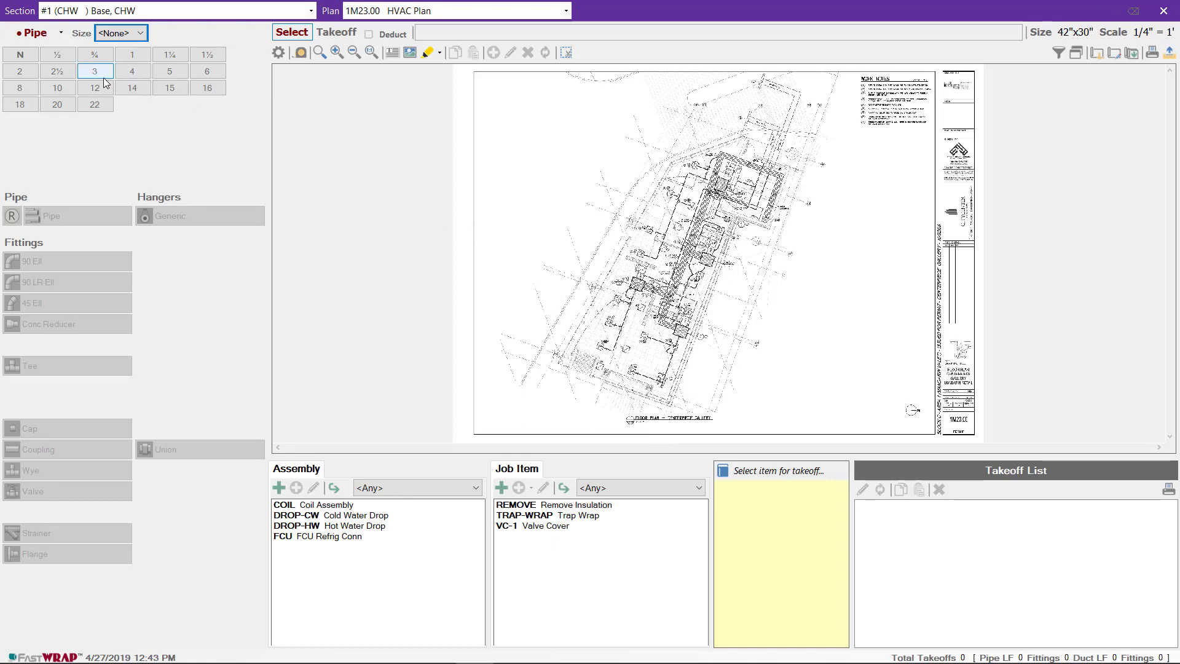
Make size 2 pipe the active takeoff item and zoom into the plan's piping area.
left_click(139, 35)
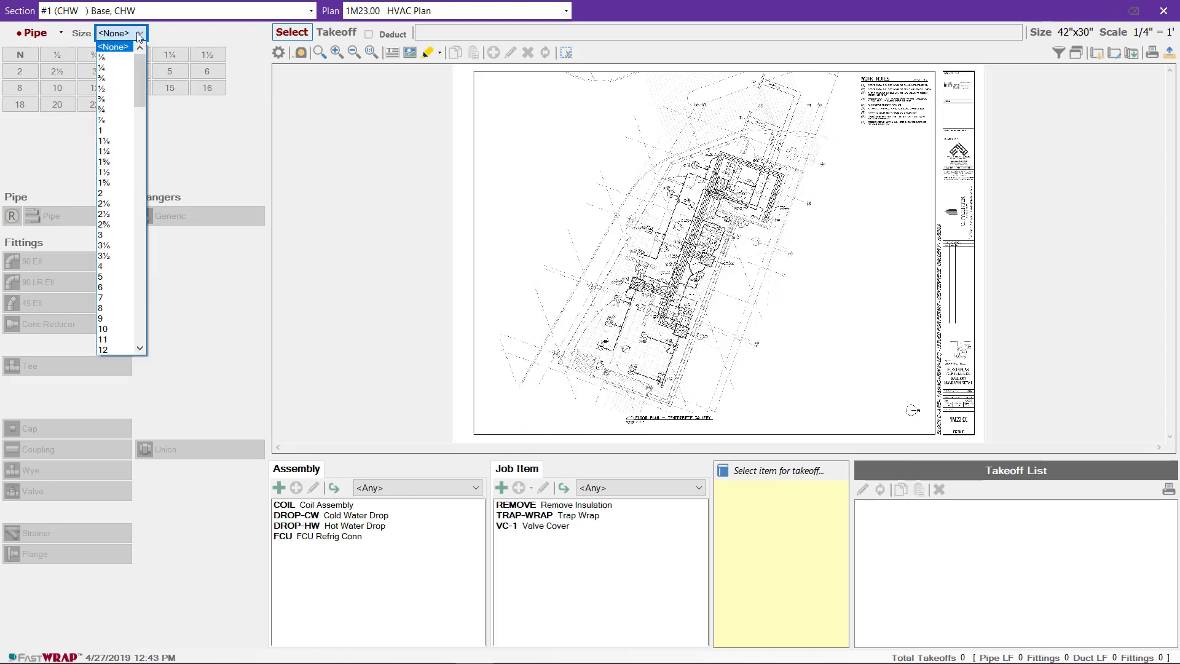
left_click(140, 35)
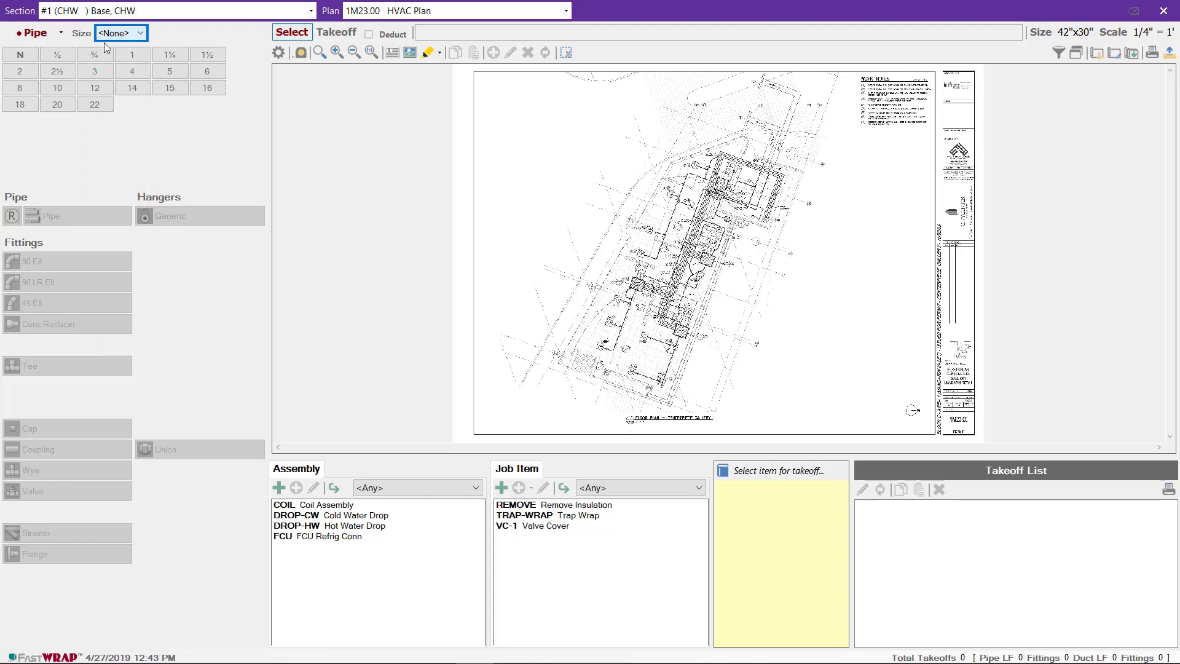
left_click(25, 72)
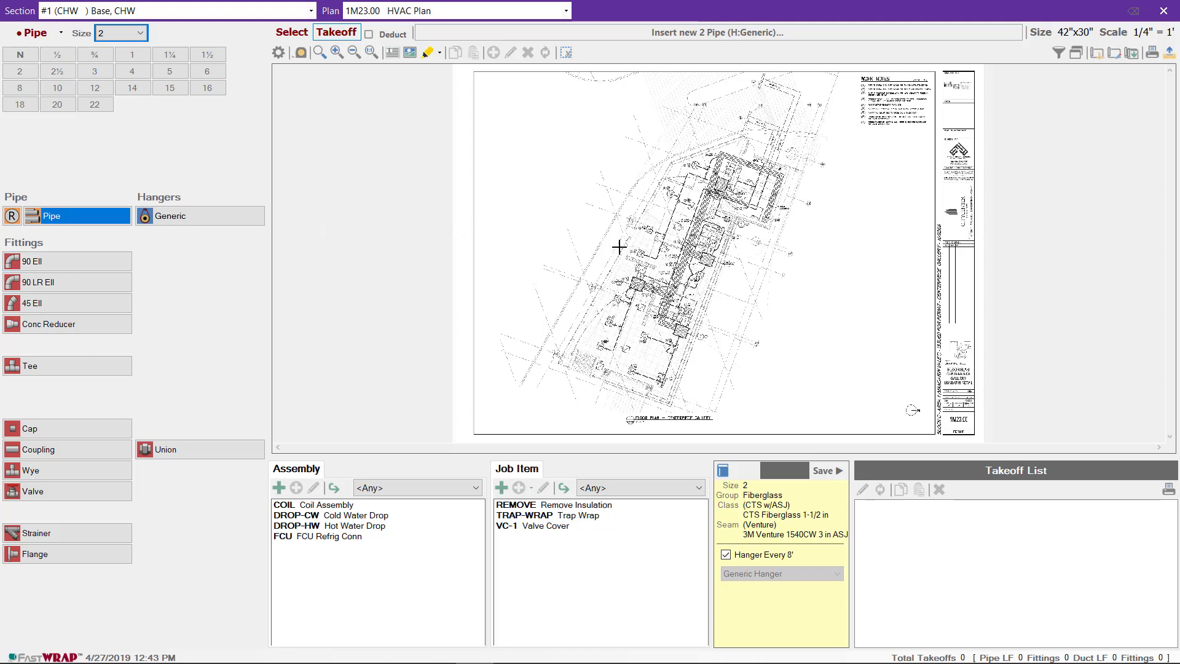
left_click(319, 53)
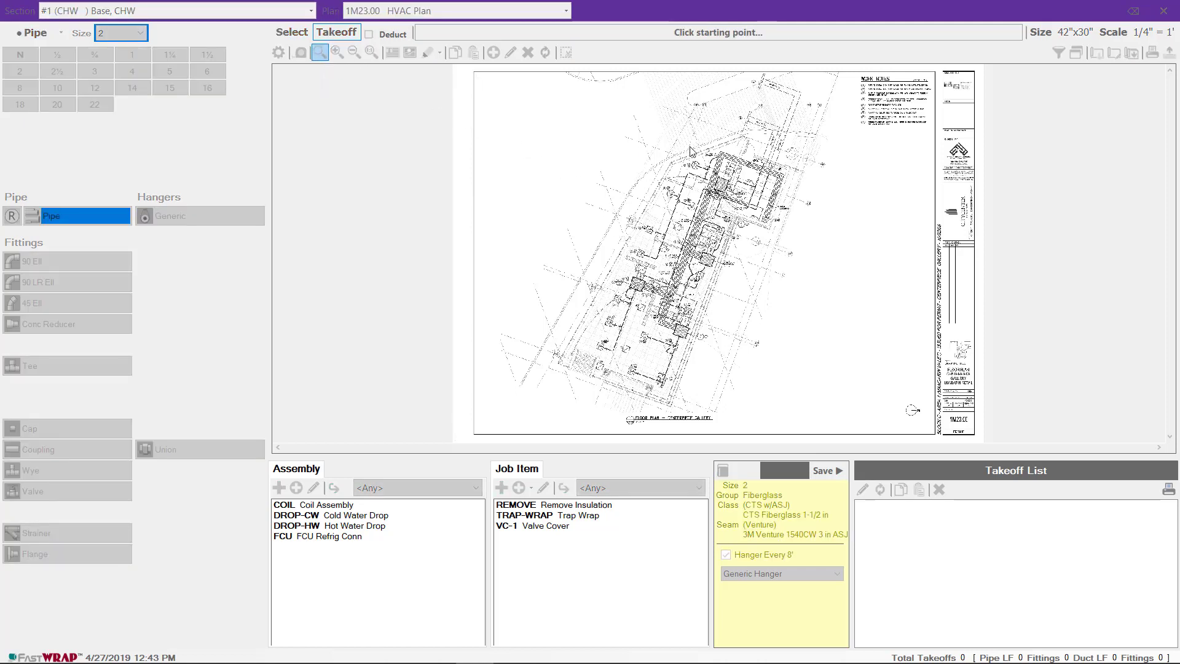
left_click_drag(703, 160, 818, 241)
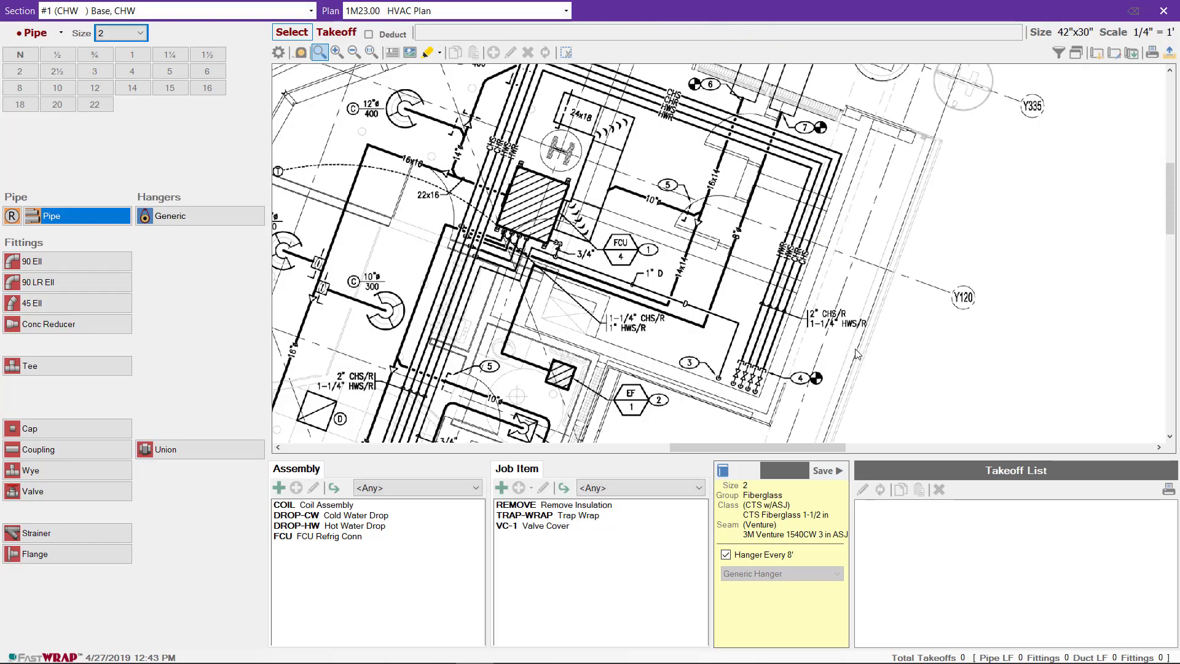
left_click(109, 222)
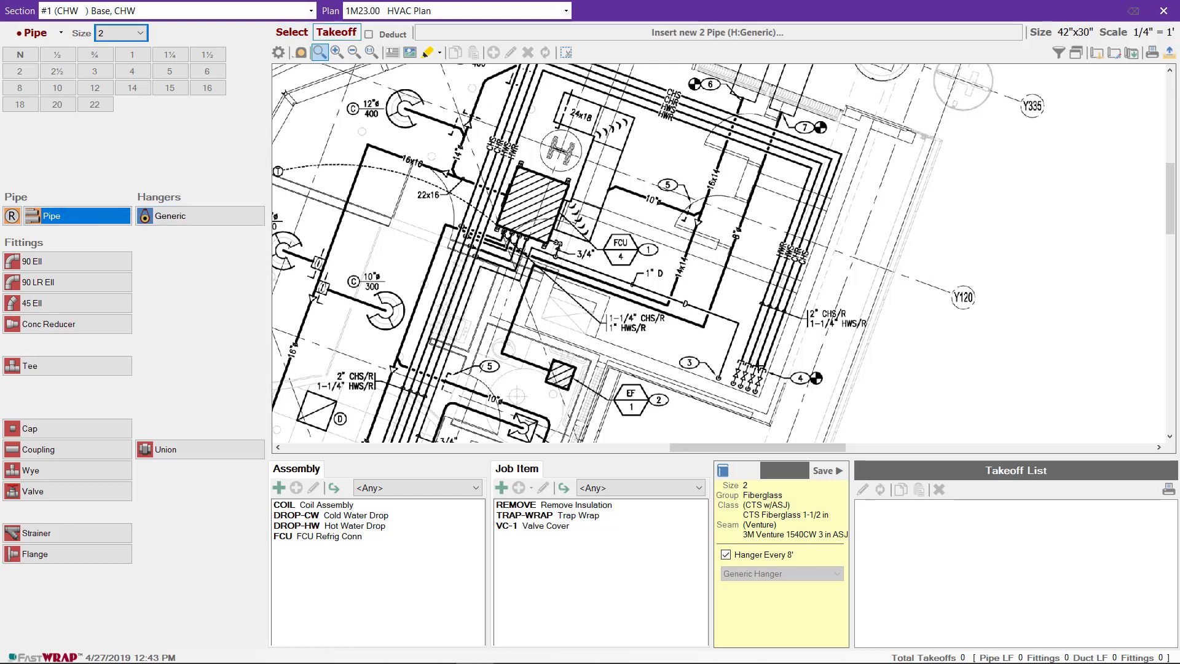
Trace the six size 2 pipe runs along the CHS/R lines, totalling 97 pipe LF.
left_click_drag(763, 369, 843, 154)
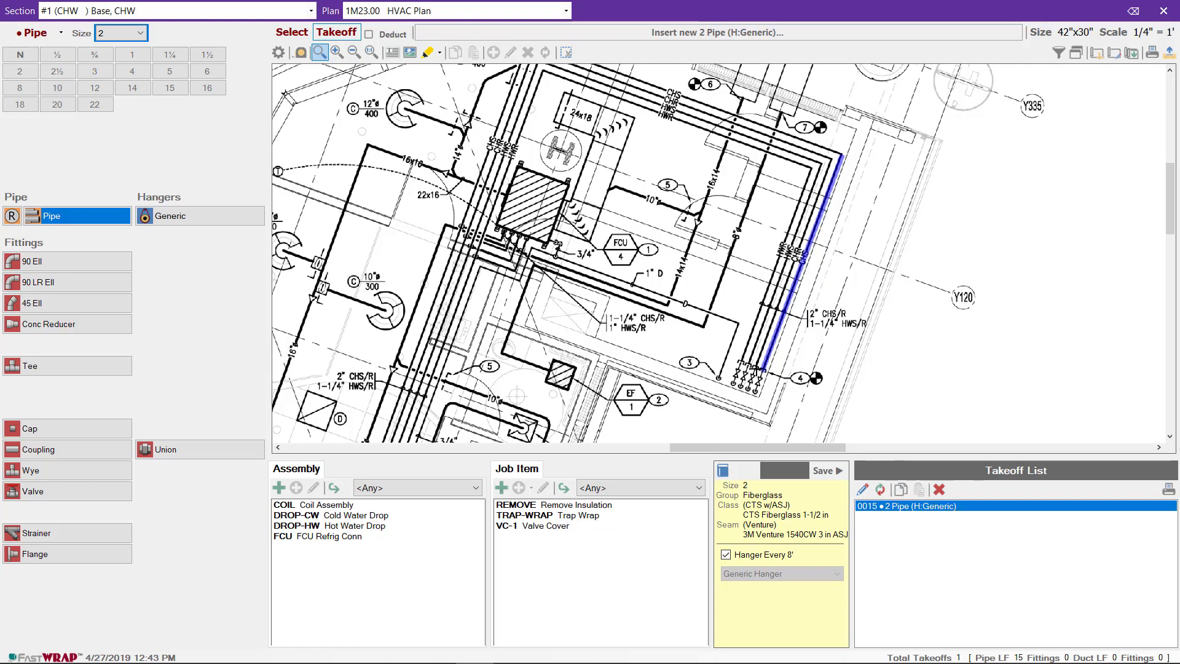
mouse_move(761, 370)
left_mouse_down()
mouse_move(831, 158)
mouse_move(543, 65)
mouse_move(539, 182)
mouse_move(461, 351)
left_mouse_up()
left_click_drag(532, 161, 462, 360)
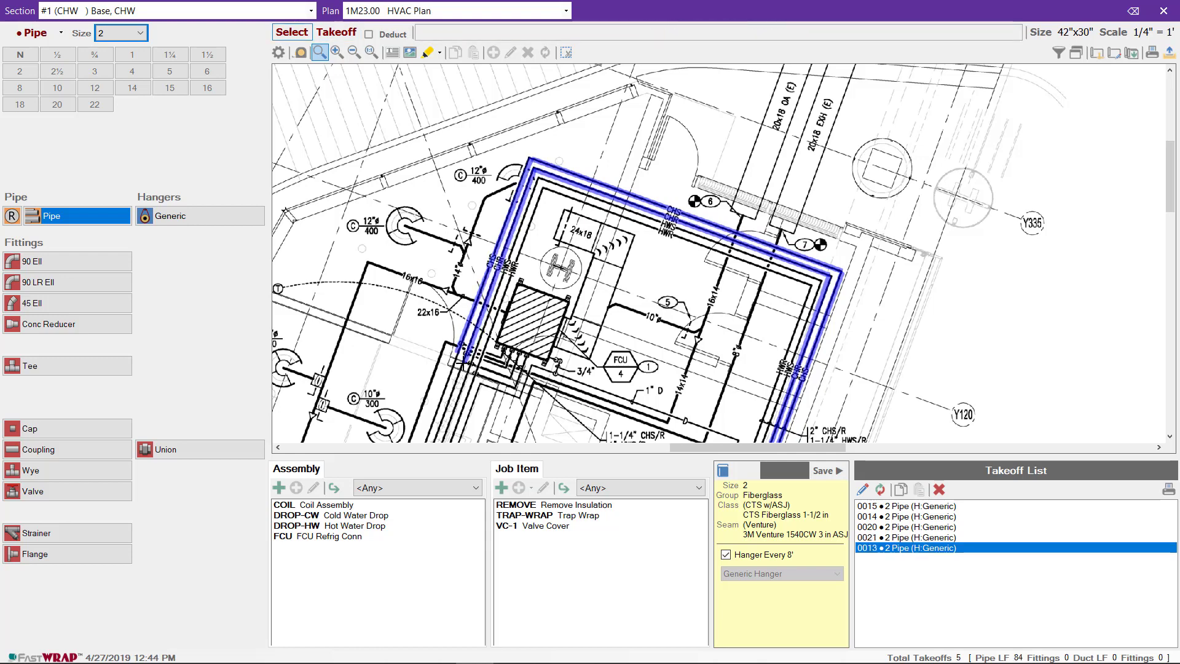
Place size 2 90° elbows at the top-left and top-right corners of the run.
left_click(49, 260)
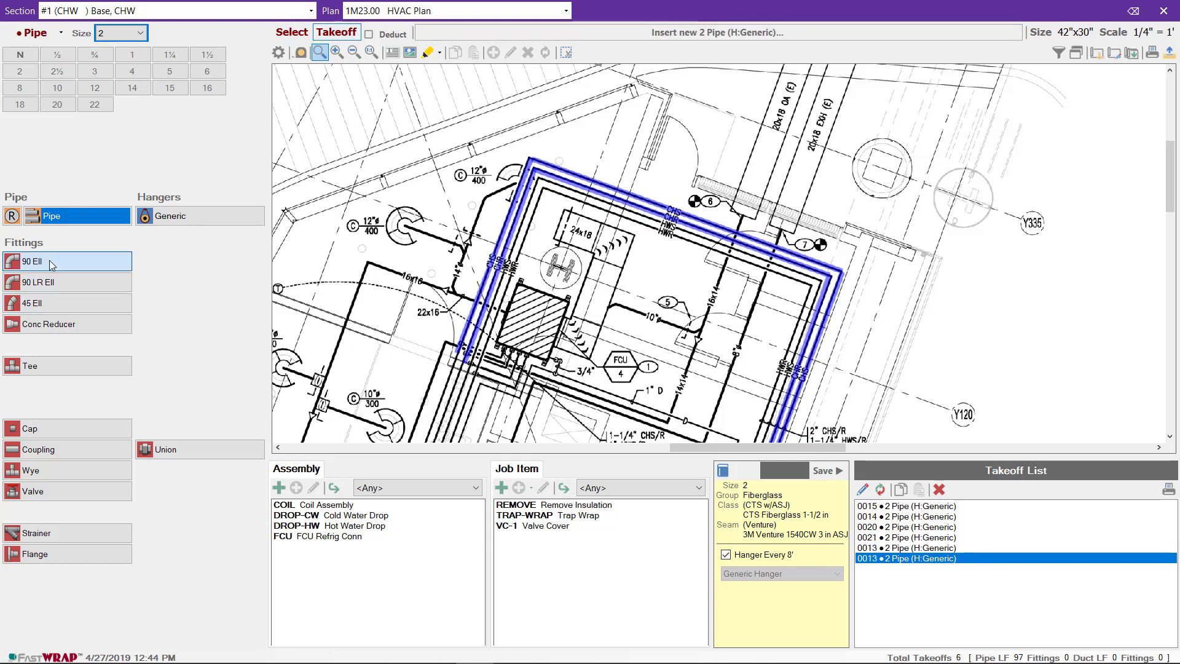
left_click(530, 162)
left_click(530, 161)
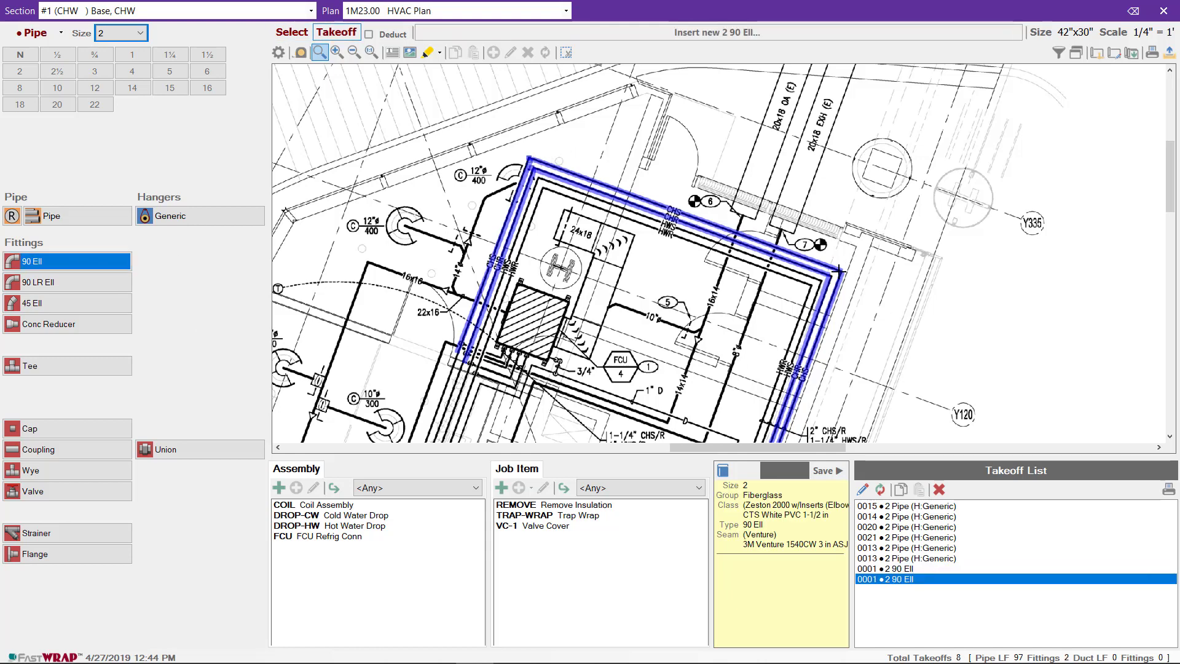
left_click(827, 274)
left_click(839, 271)
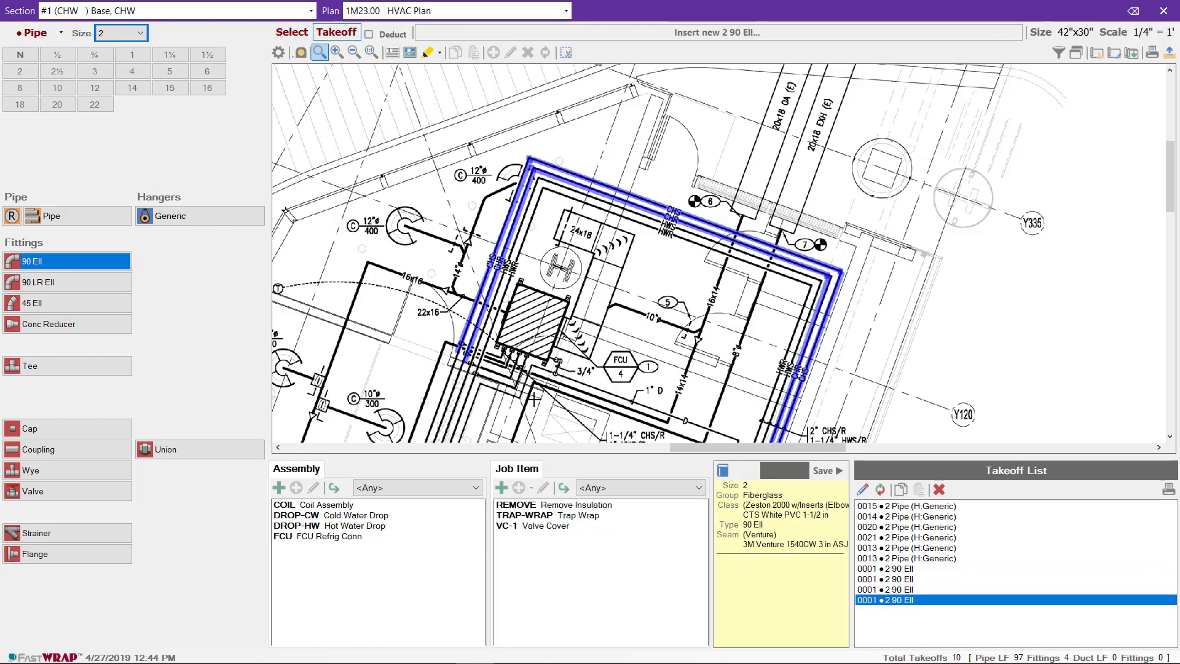
Trace the 1¼ pipe runs on the lower piping.
middle_click_drag(585, 378, 595, 286)
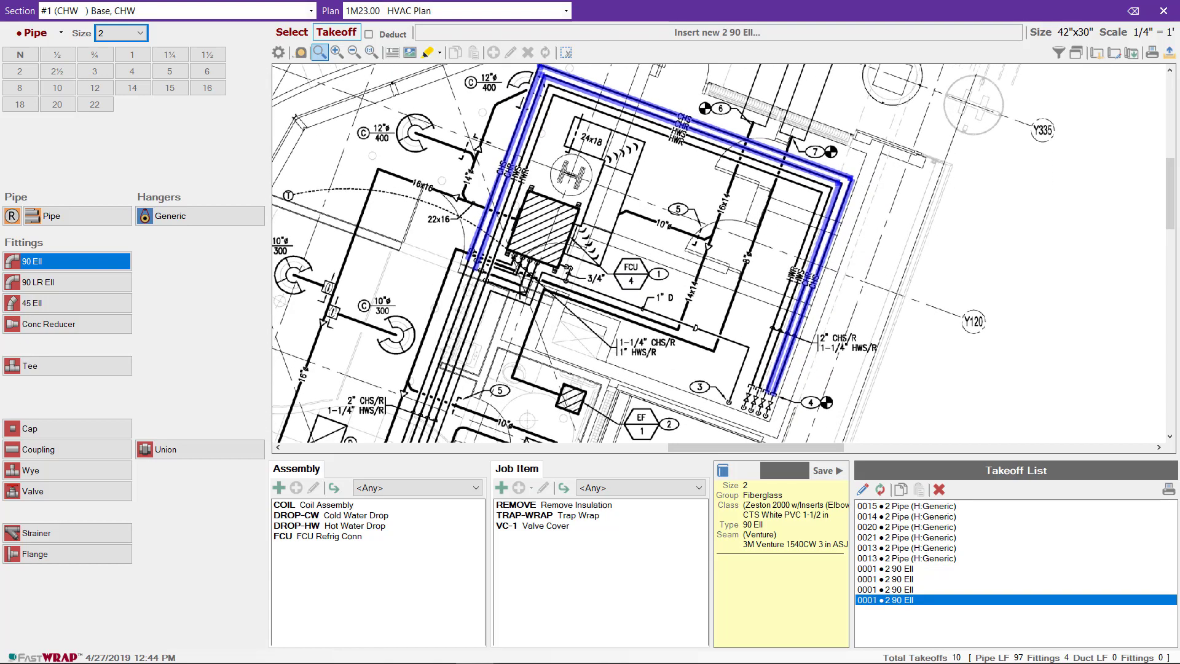
left_click(172, 58)
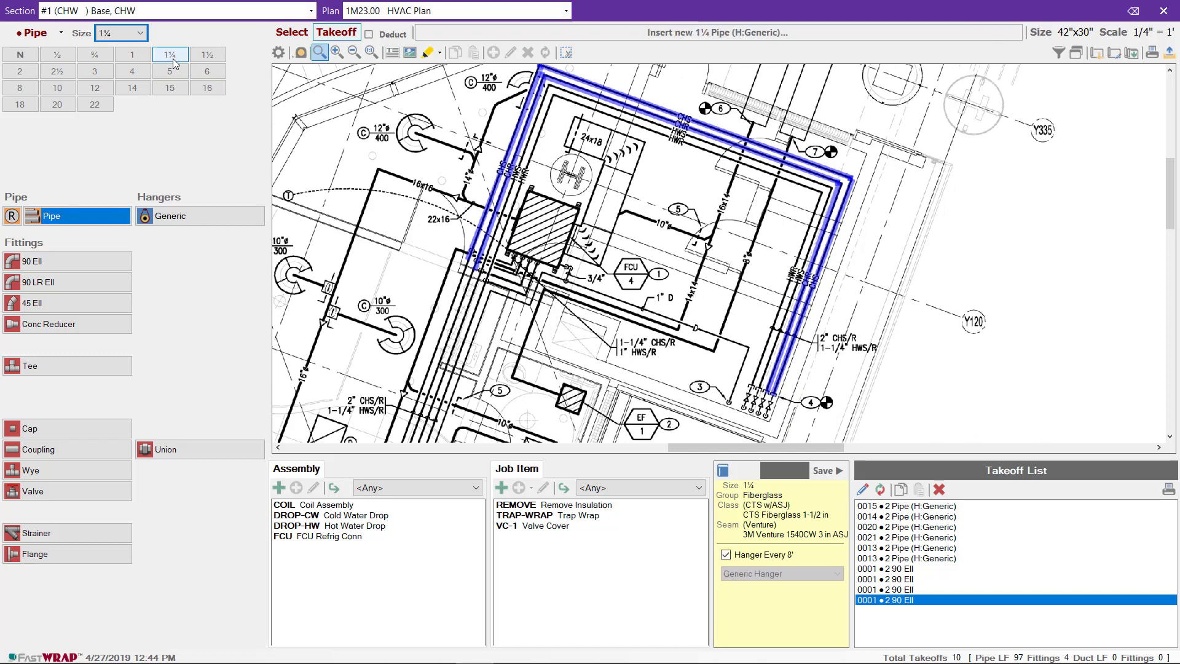
left_click_drag(485, 257, 510, 259)
mouse_move(510, 259)
left_mouse_down()
mouse_move(495, 272)
mouse_move(517, 274)
mouse_move(519, 261)
left_mouse_up()
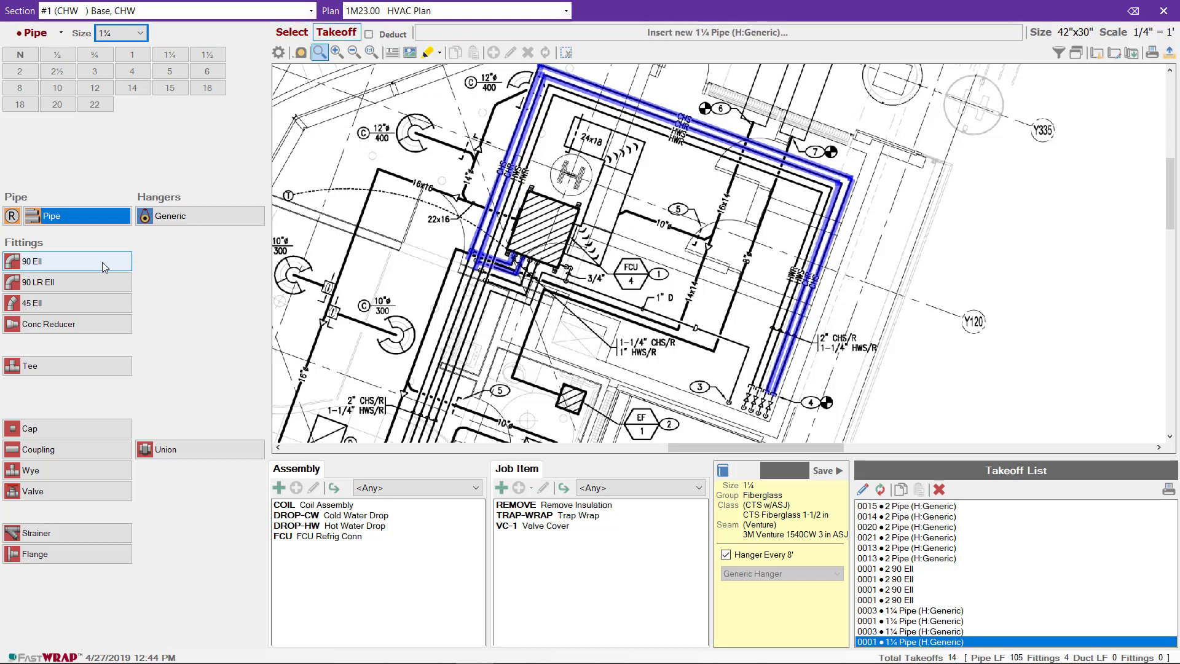
Place four 1¼ 90° elbows on the 1¼ pipe run.
left_click(92, 262)
left_click(473, 251)
left_click(476, 262)
left_click(510, 273)
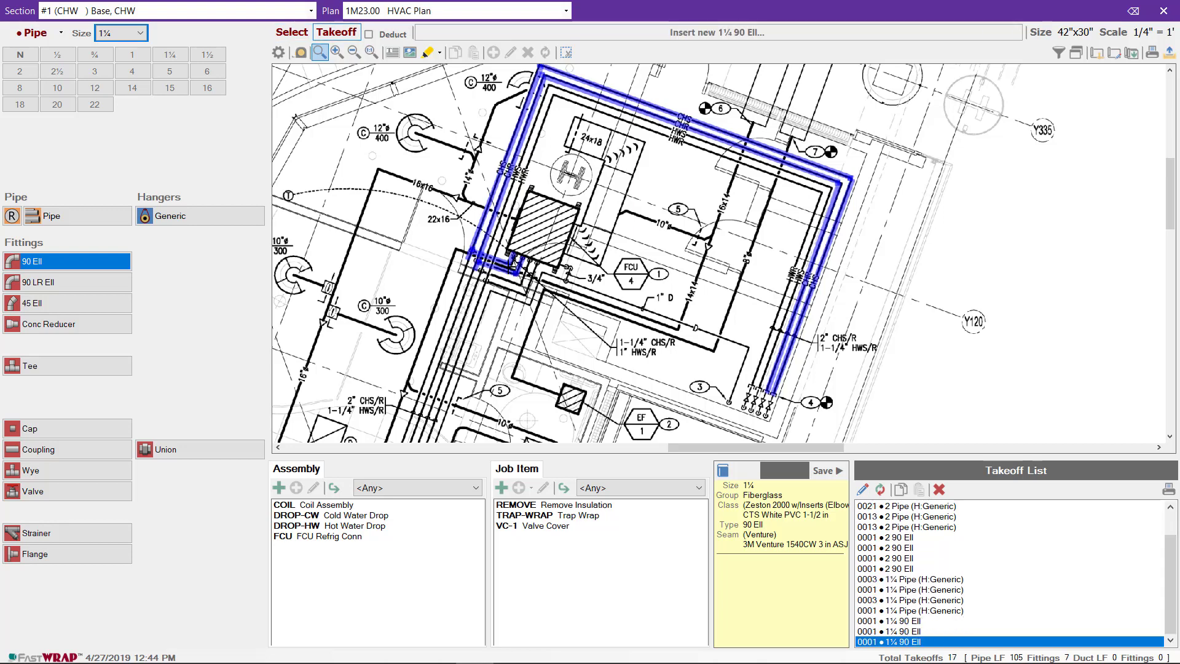
left_click(500, 264)
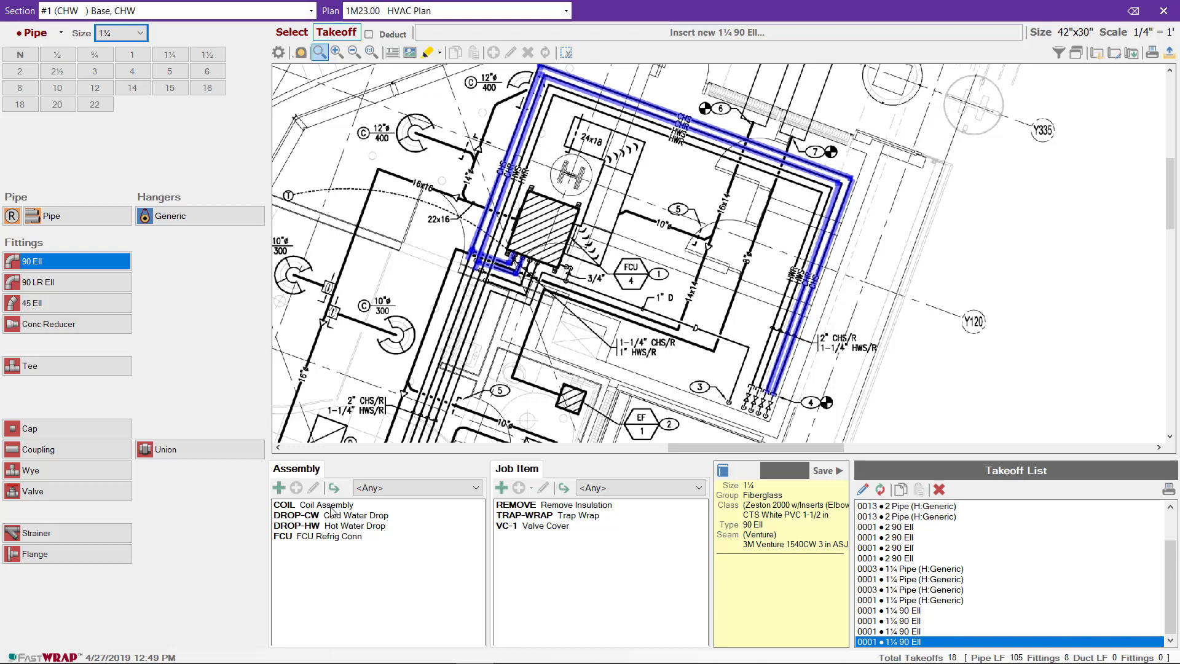
Select the size 1 COIL Coil Assembly and clone it for editing.
left_click(331, 510)
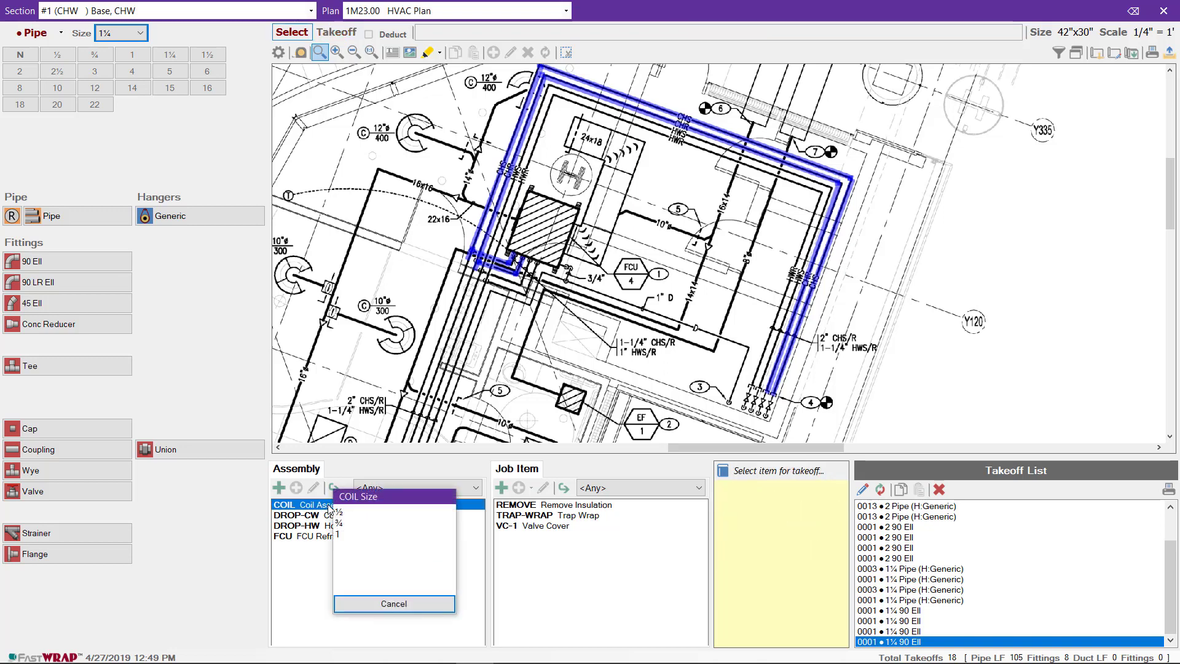
left_click(344, 536)
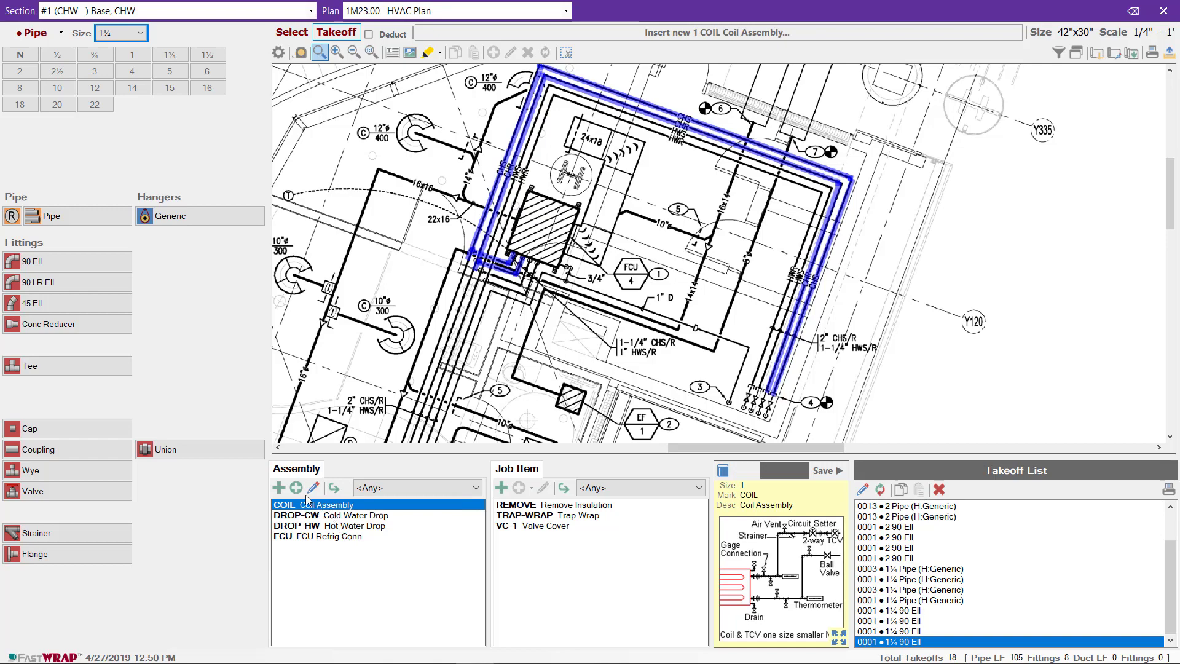
left_click(295, 489)
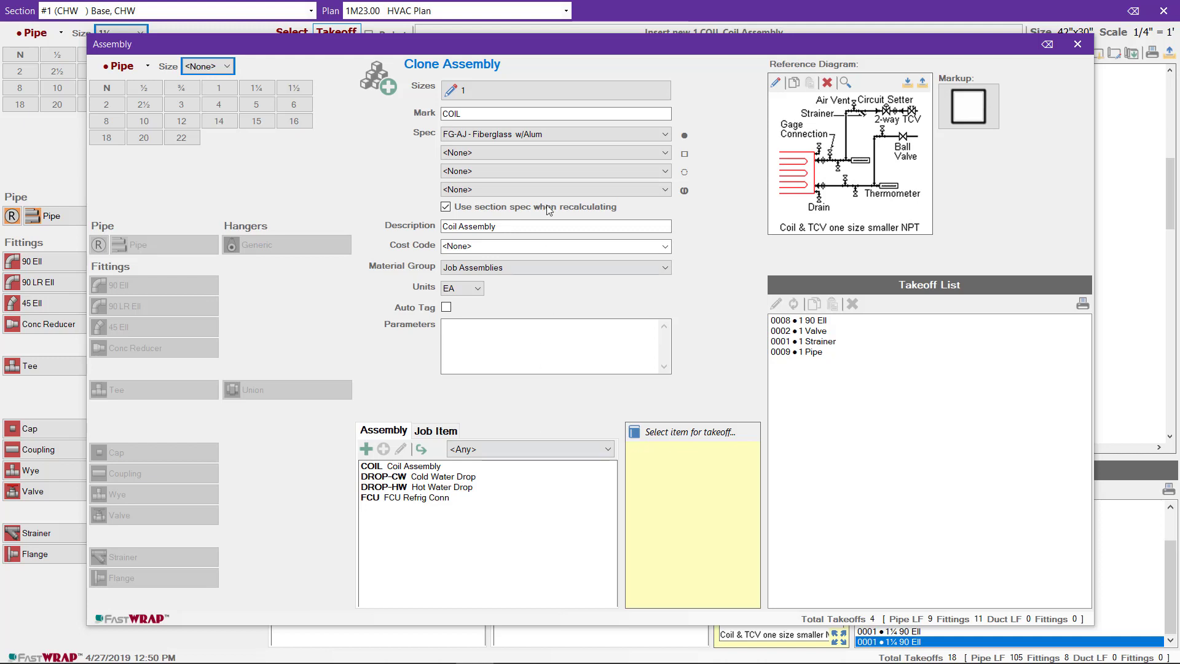
Replace the cloned assembly's size 1 with 1¼ and save it.
left_click(518, 87)
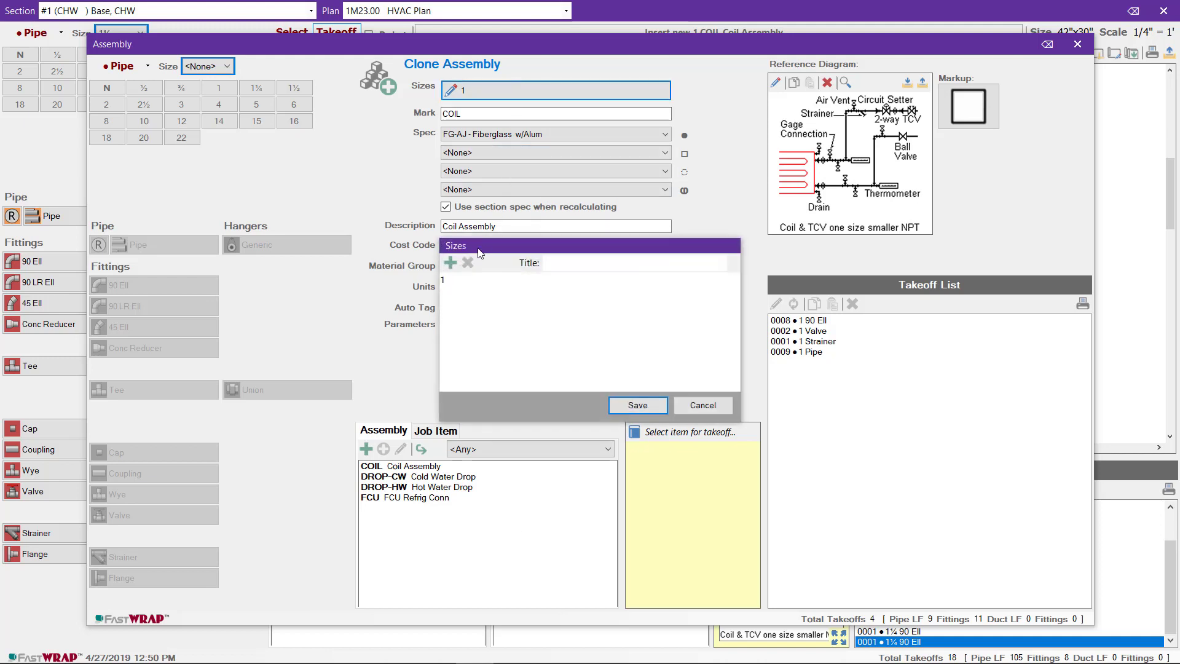
left_click(453, 280)
left_click(467, 264)
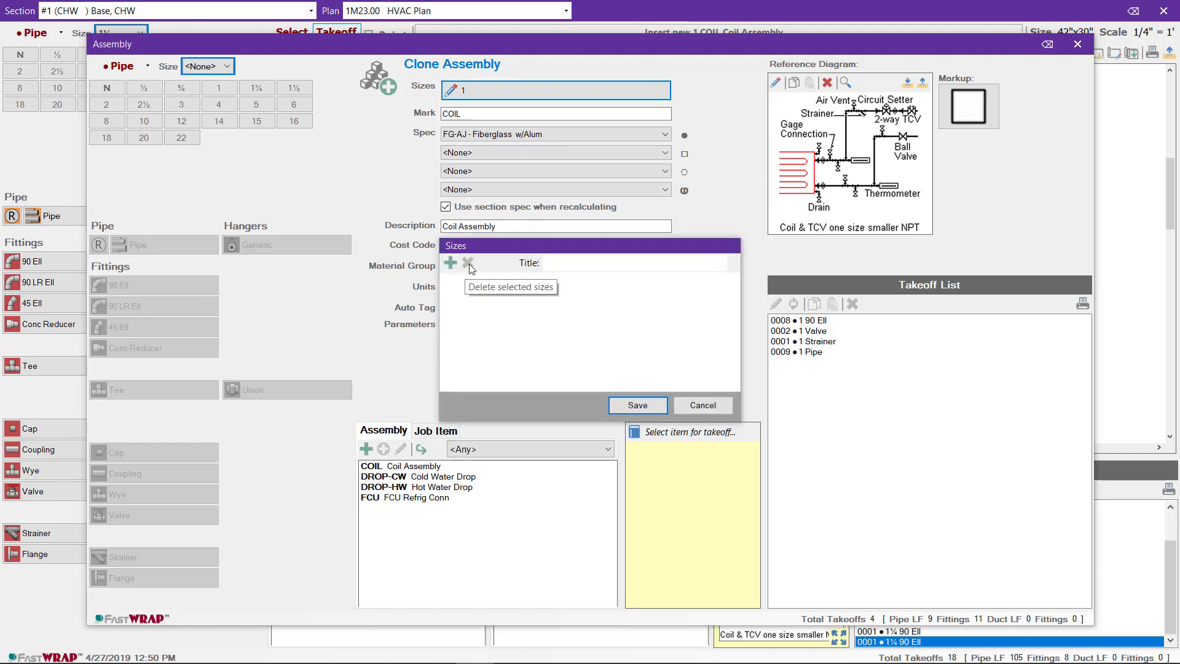
left_click(451, 263)
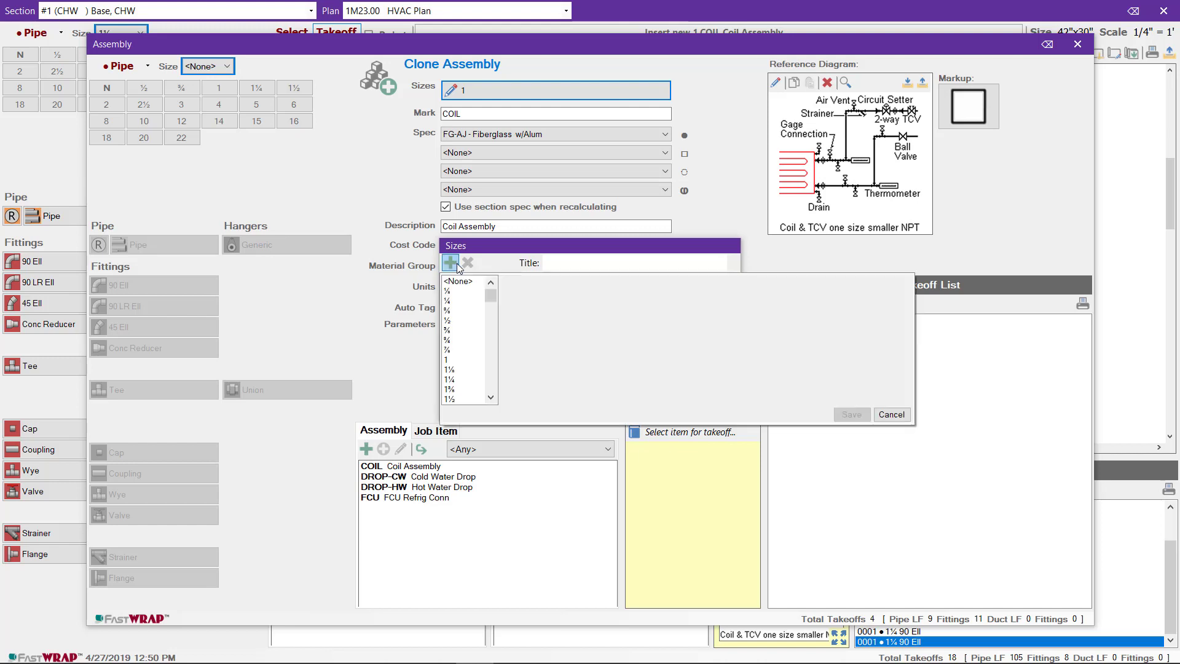
left_click(460, 379)
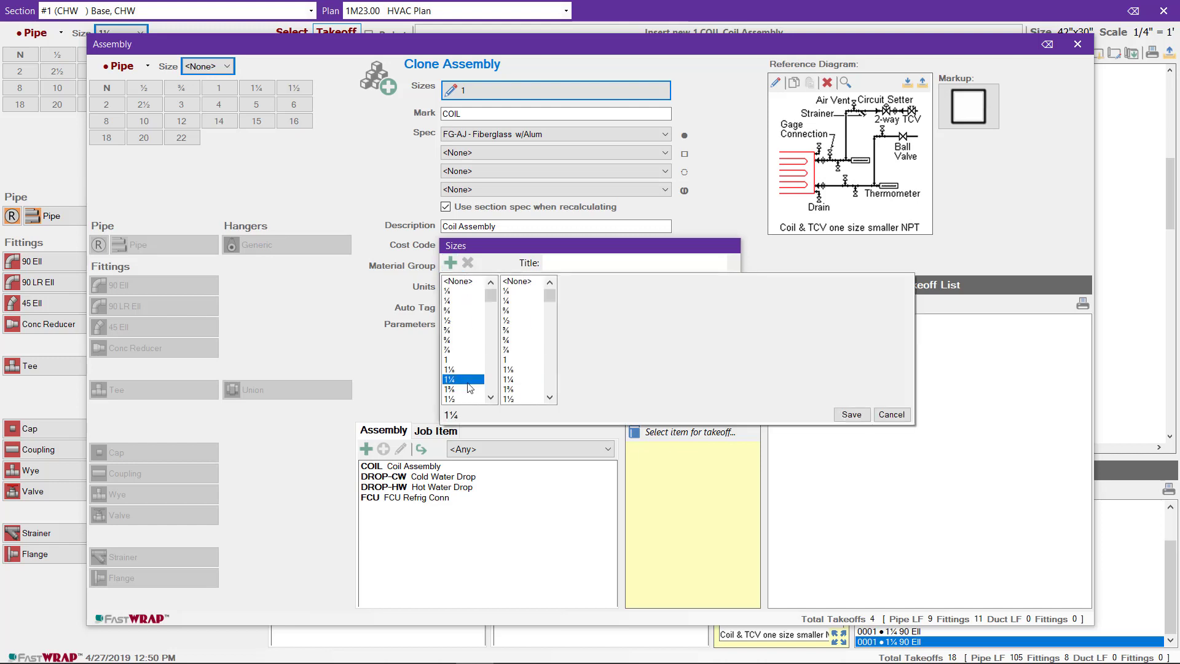
left_click(852, 414)
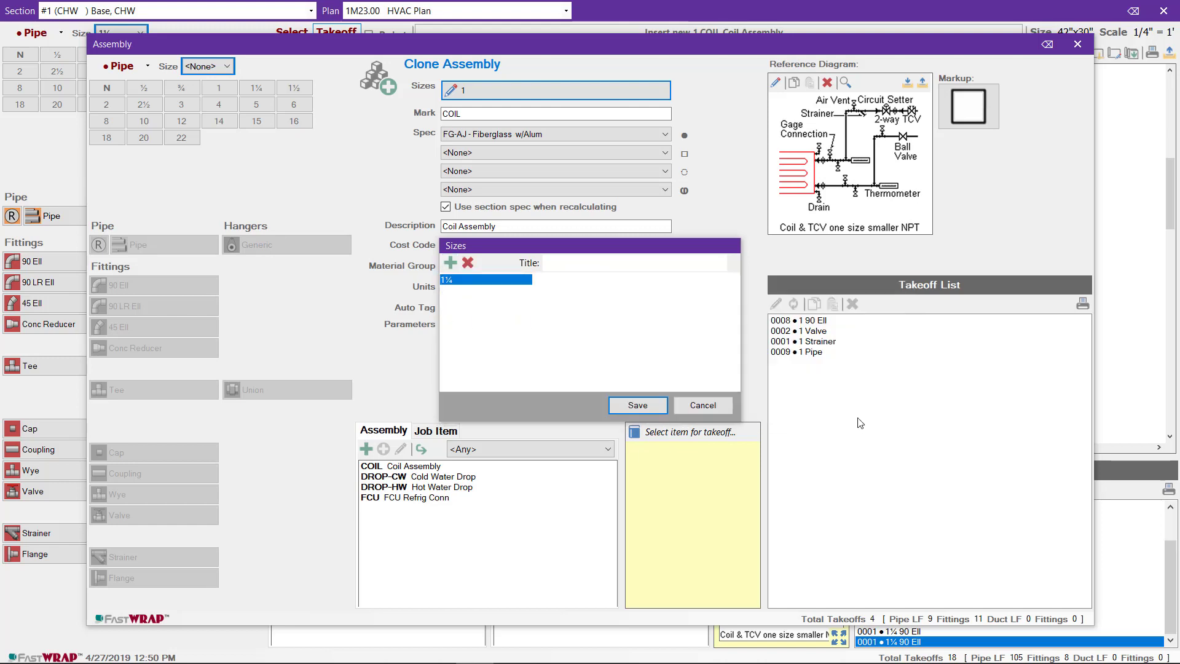
left_click(633, 407)
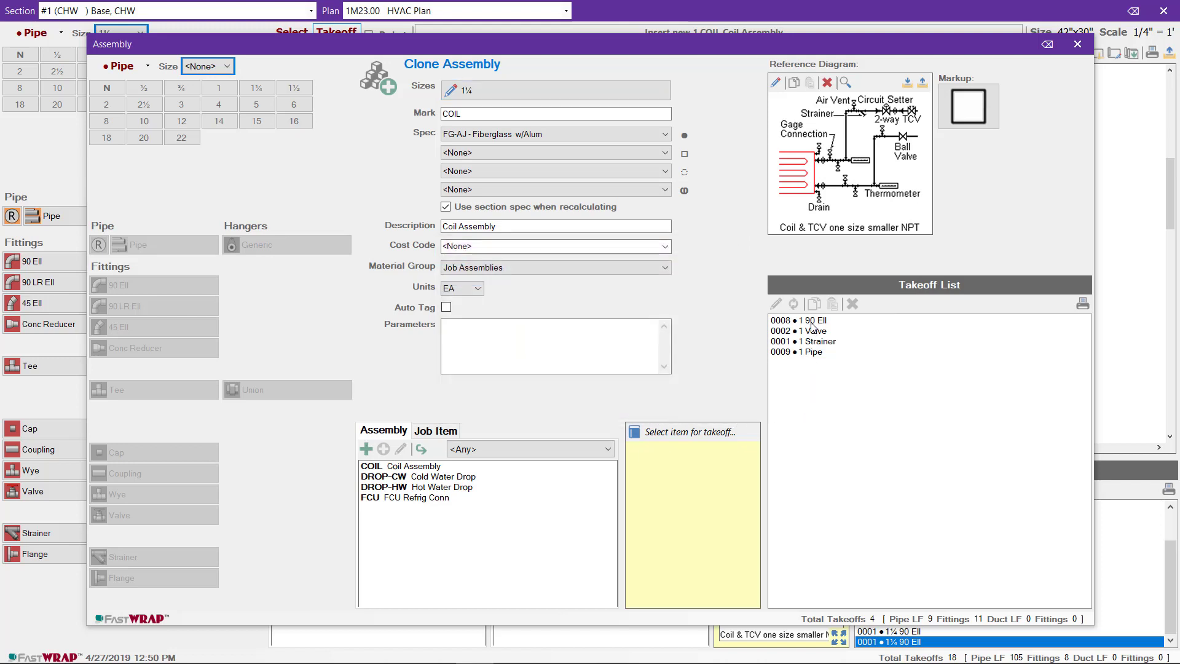
Resize all four takeoff items (ell, valve, strainer, pipe) from 1 to 1¼.
left_click_drag(810, 326, 833, 426)
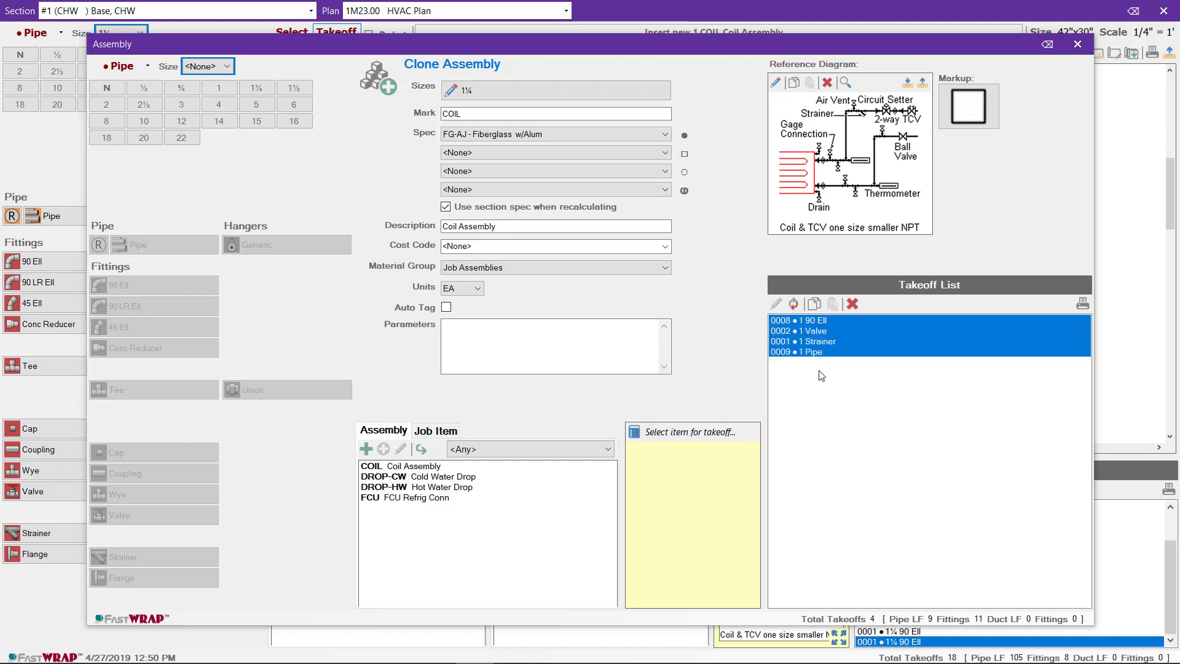
left_click(794, 304)
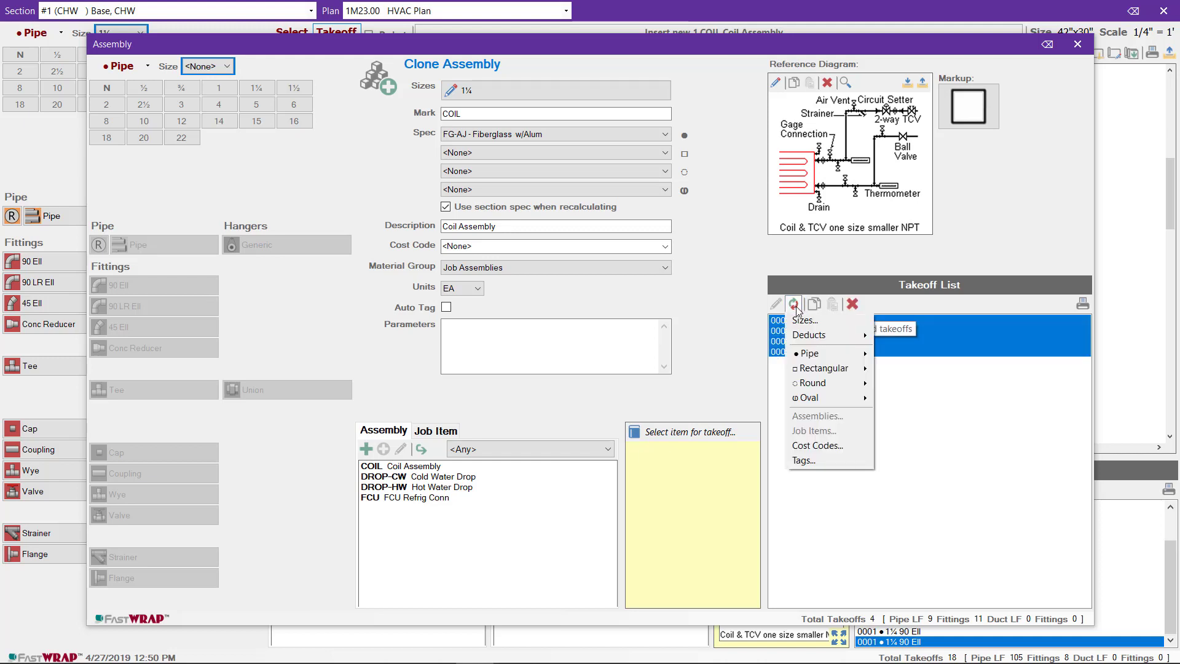
left_click(805, 321)
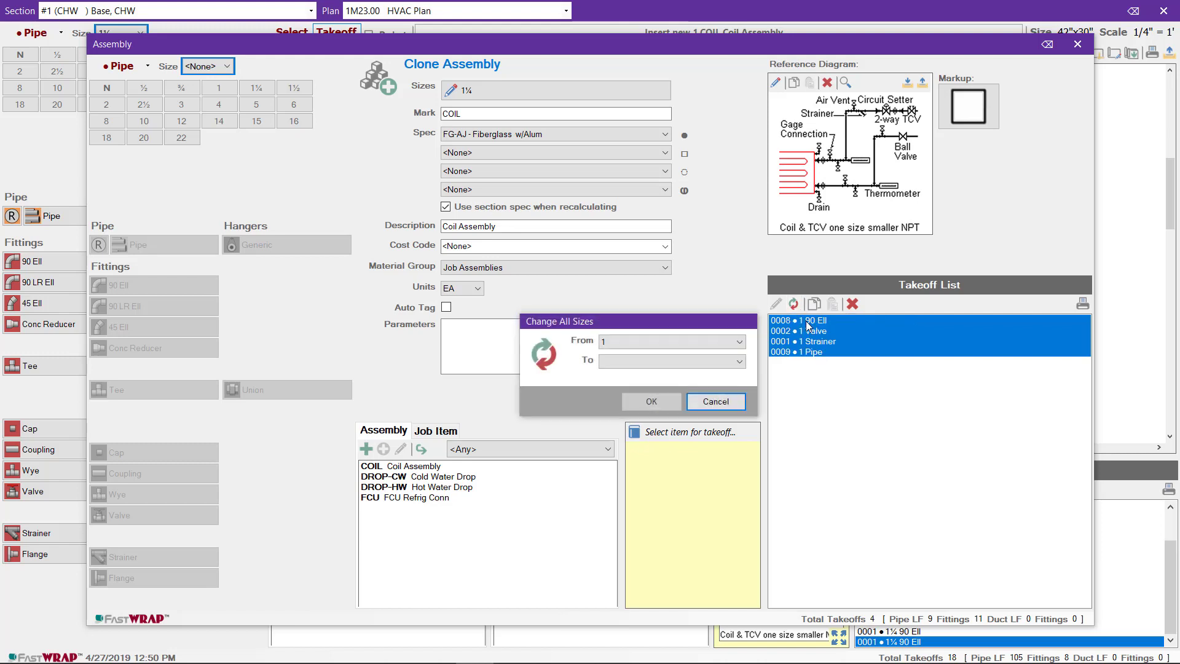
left_click(662, 363)
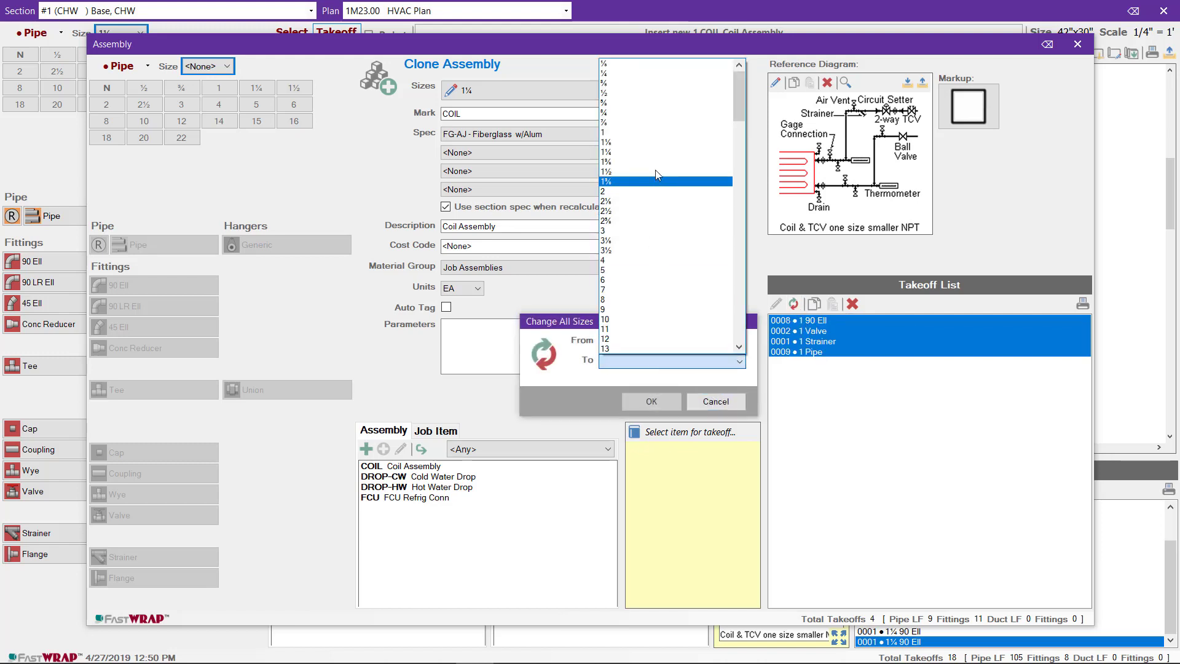
left_click(657, 161)
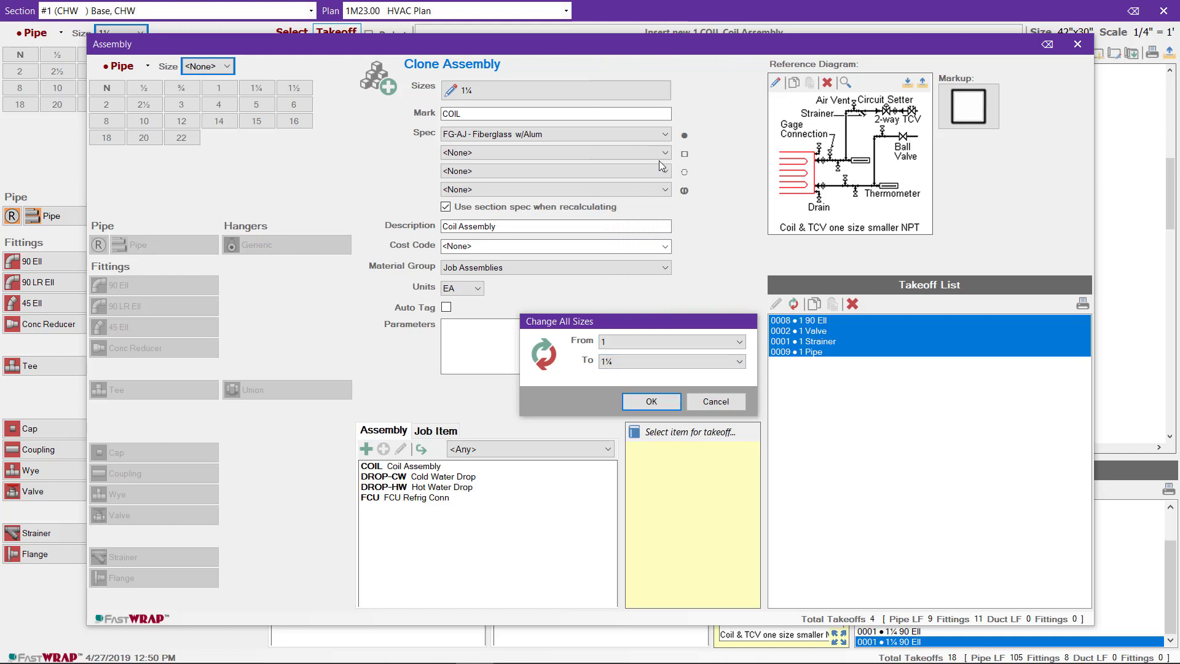
left_click(663, 408)
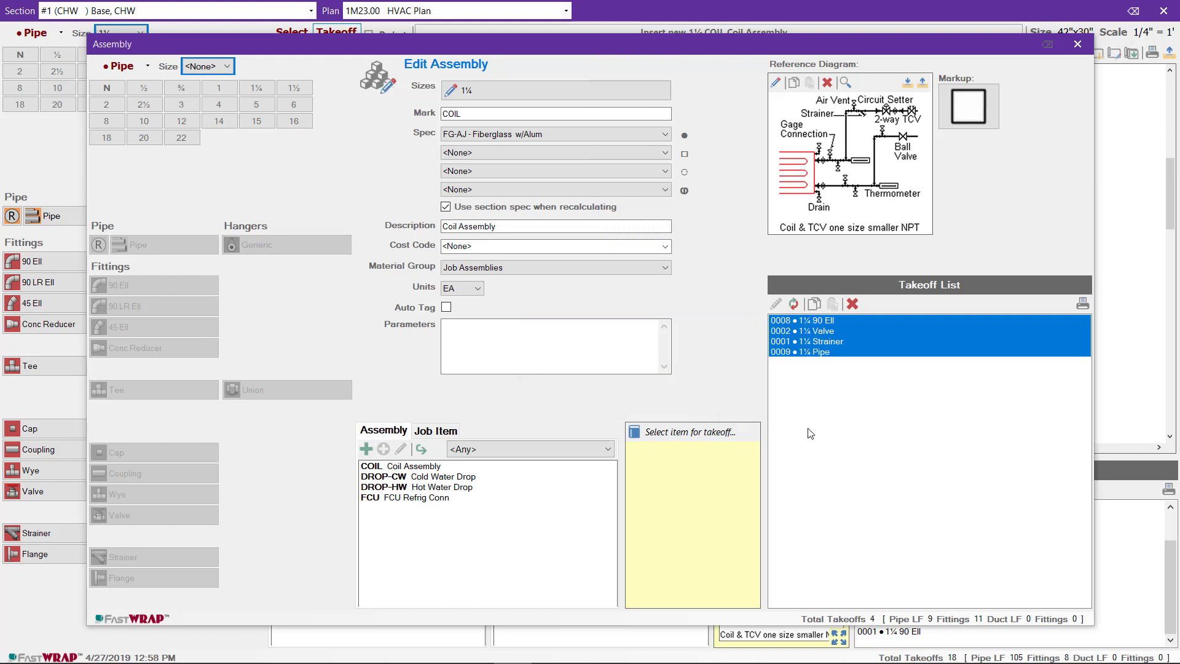
Insert the 1¼ COIL assembly on the plan next to FCU 4.
left_click(1078, 44)
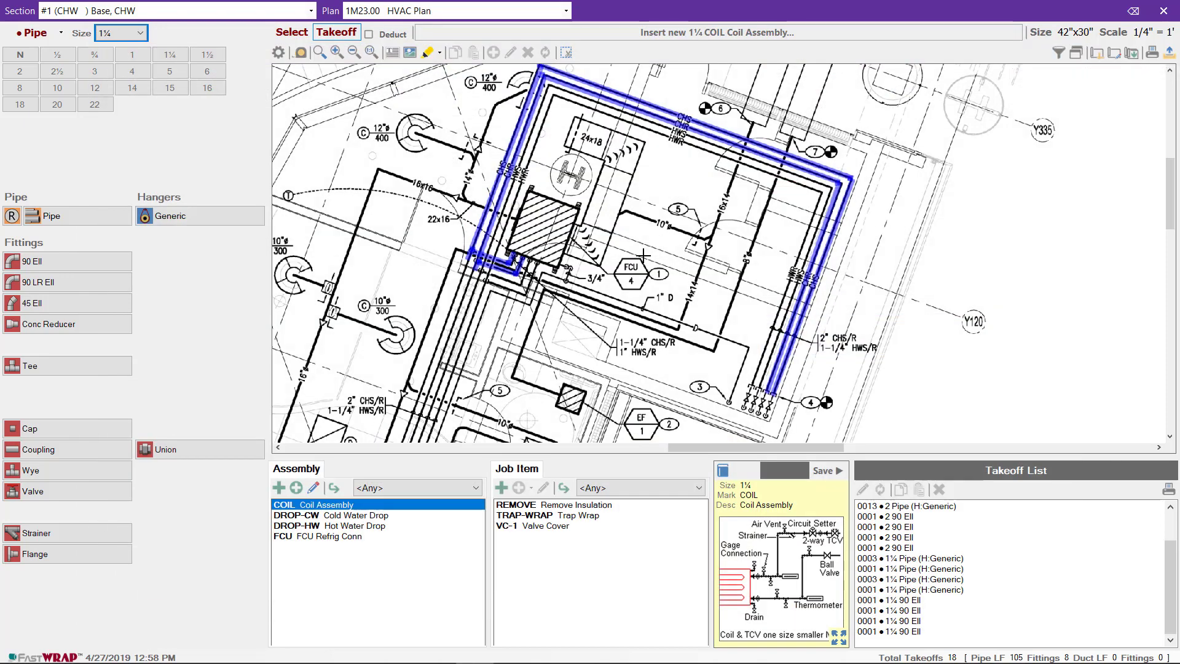
left_click(378, 506)
left_click(387, 546)
left_click(519, 245)
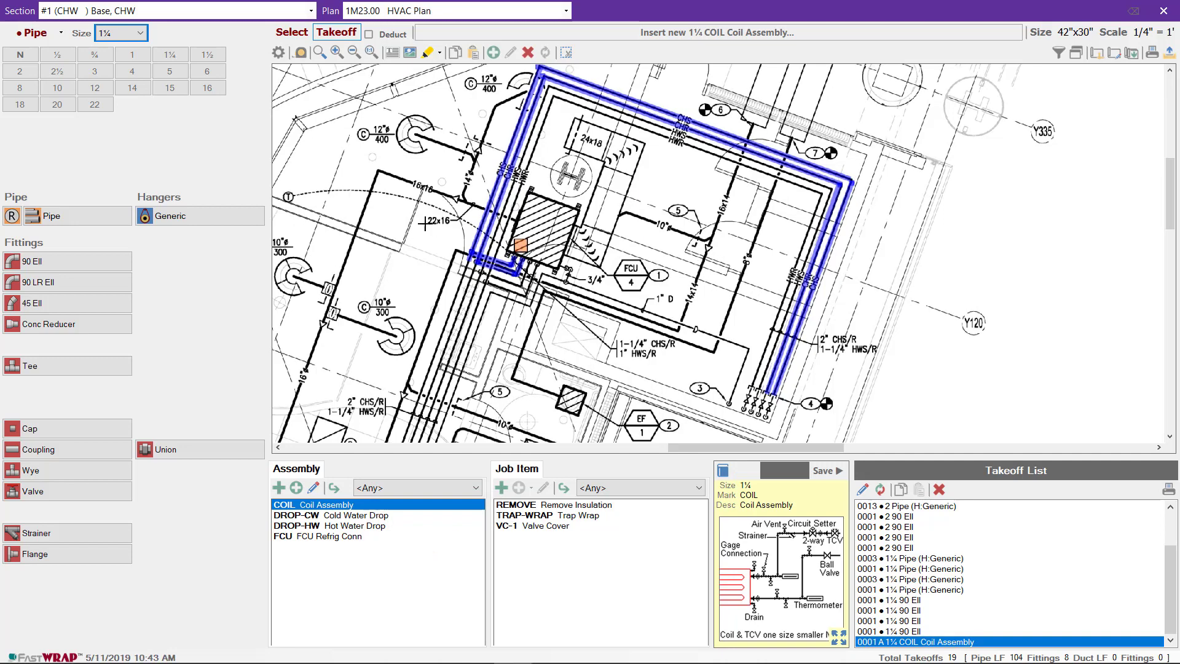
Clone a new section #2 with HW - Fiberglass w/ASJ spec and system HW.
left_click(311, 11)
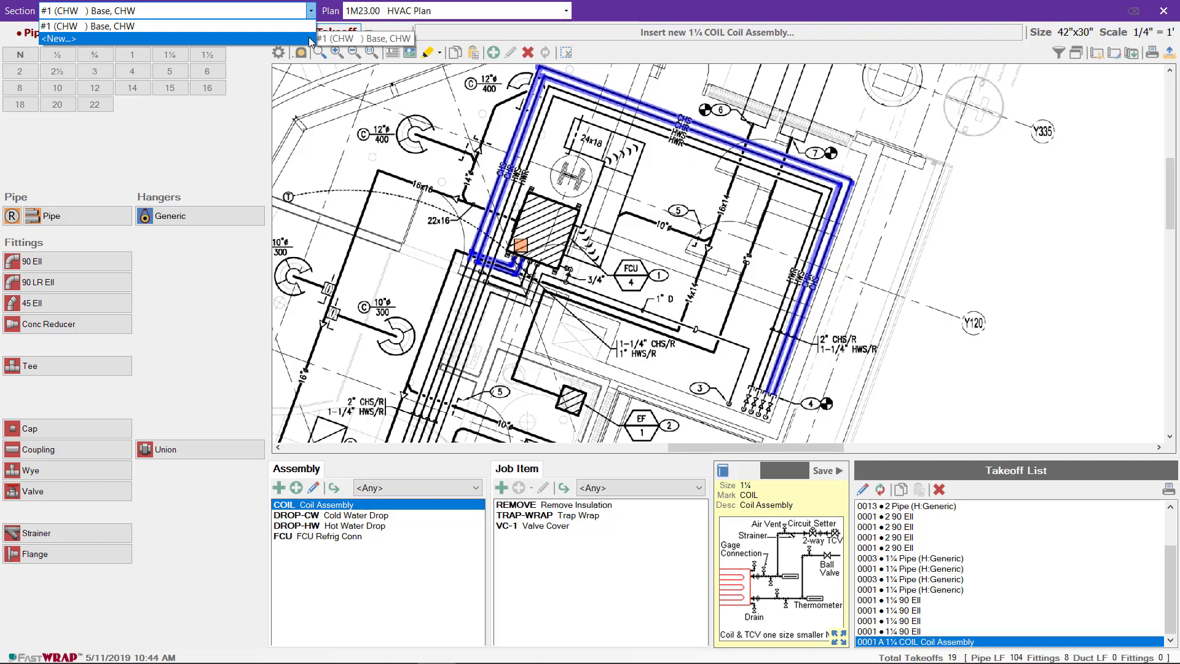
left_click(308, 38)
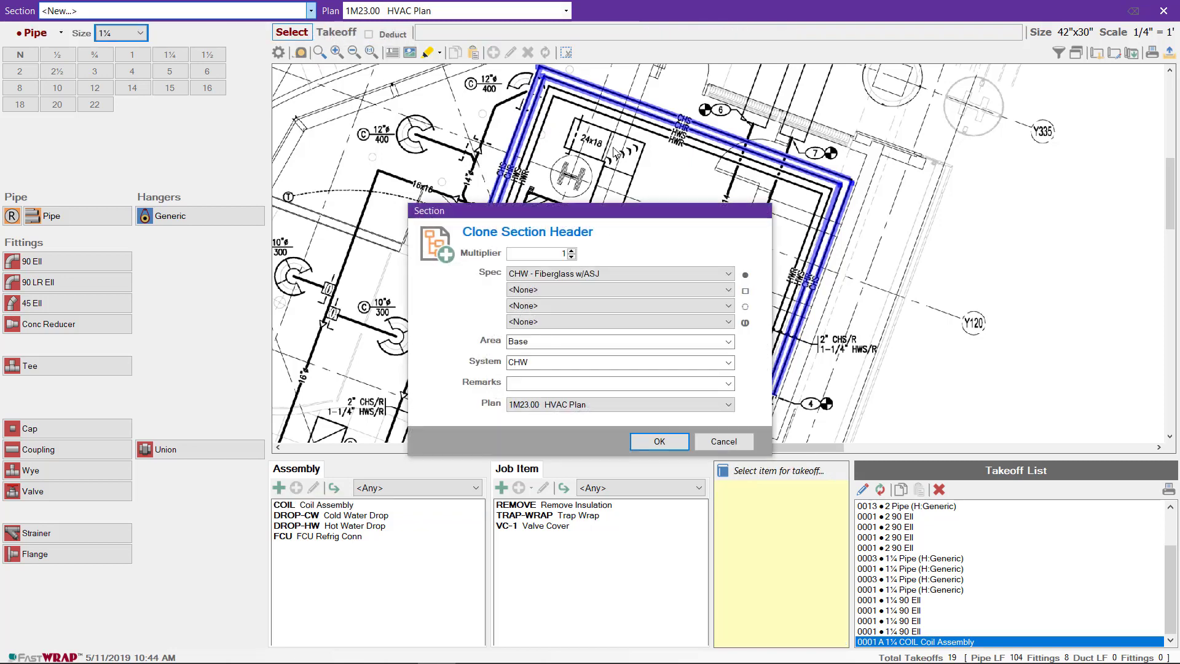
left_click(671, 275)
left_click(637, 366)
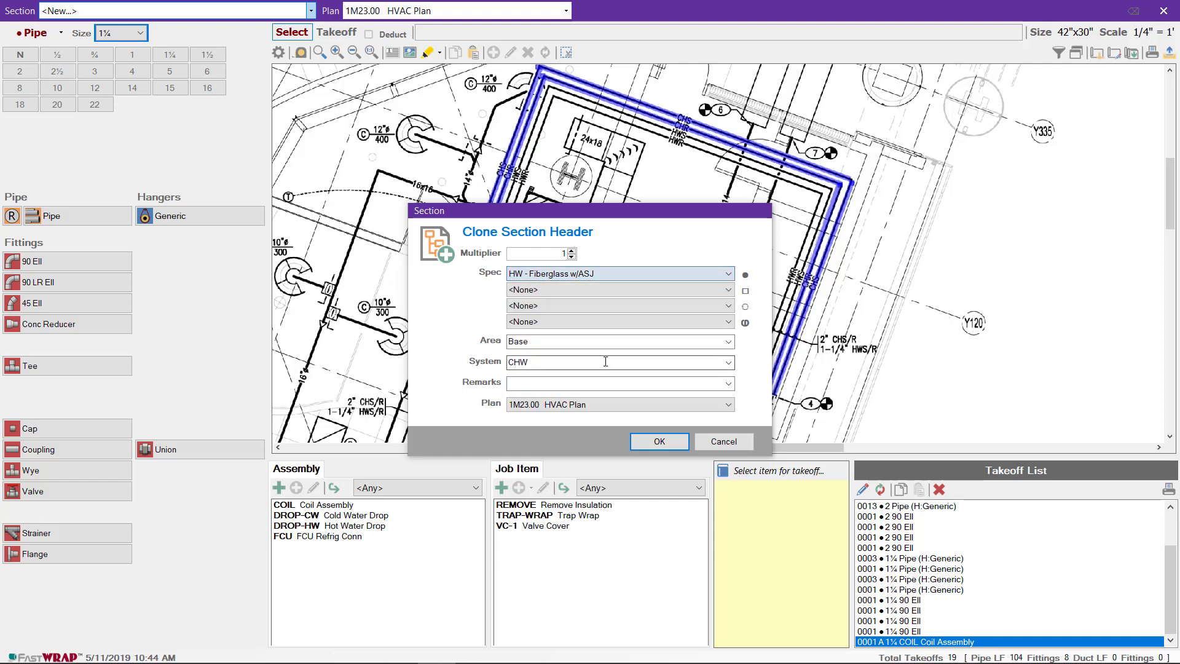
left_click(559, 361)
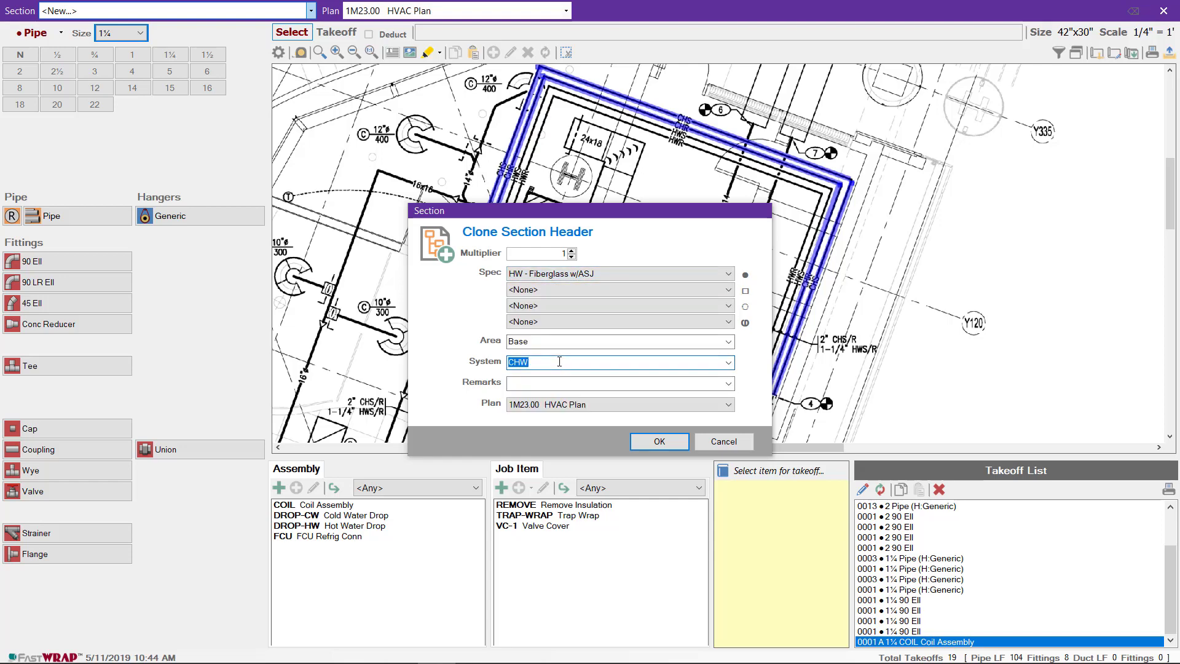
type("HW")
left_click(658, 442)
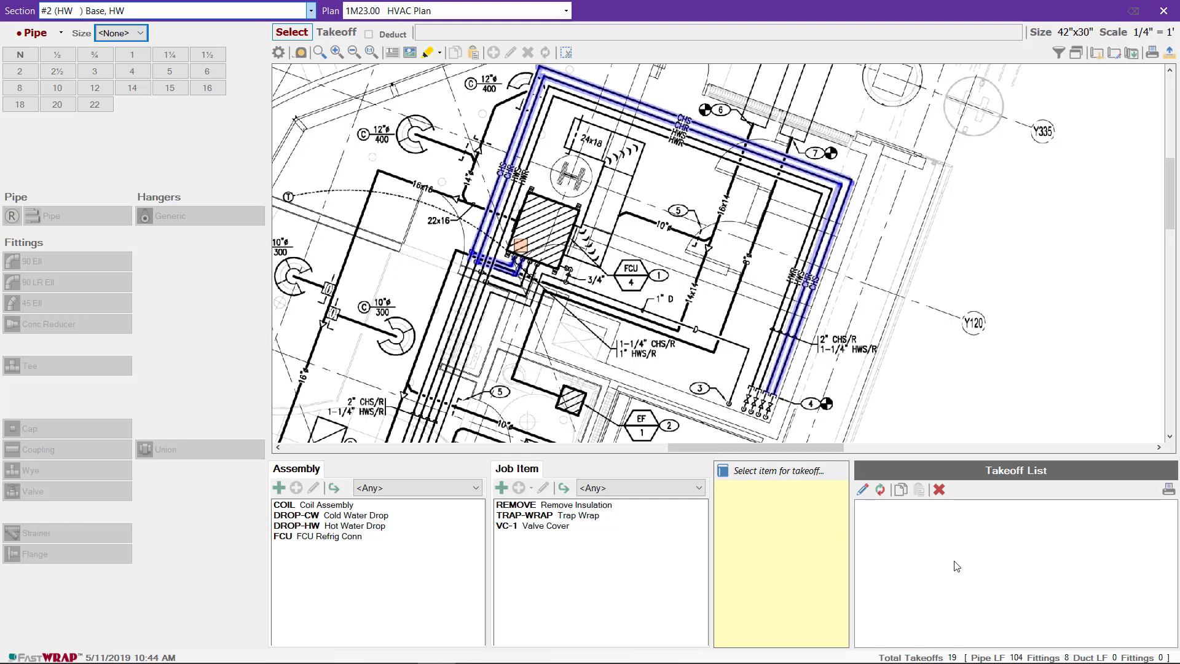
Draw the 1¼ hot-water pipe run and place 1¼ 90° elbows at its corners.
left_click(172, 55)
left_click_drag(754, 387, 822, 196)
left_click_drag(821, 195, 761, 388)
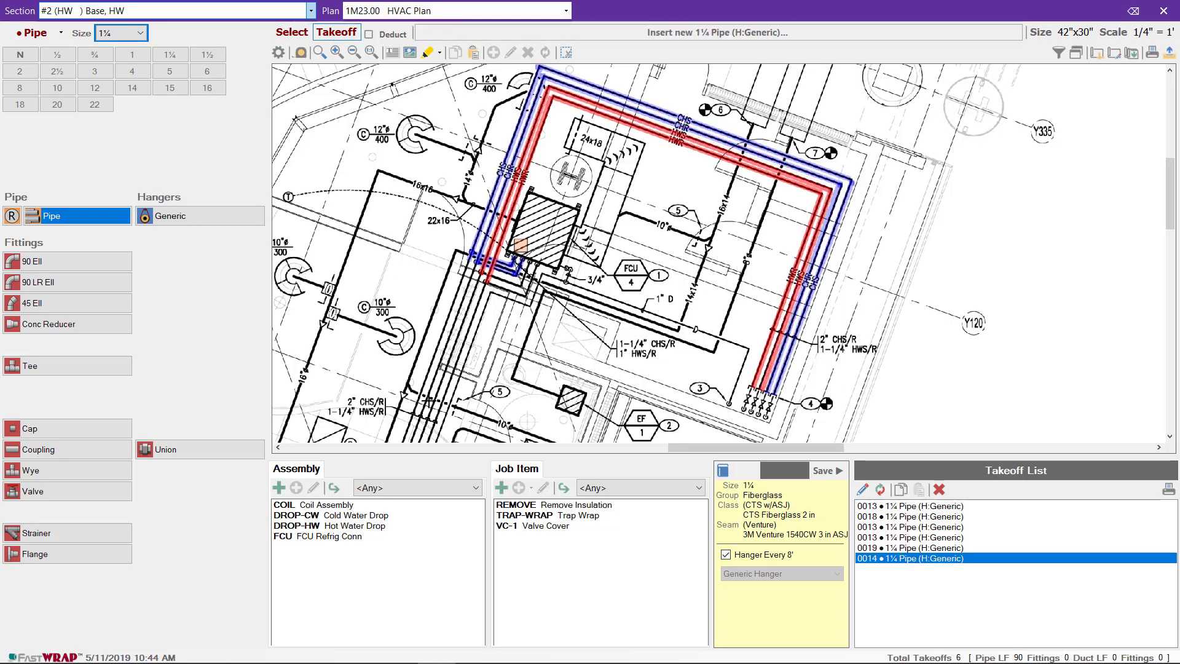
left_click(76, 260)
left_click(549, 93)
left_click(780, 187)
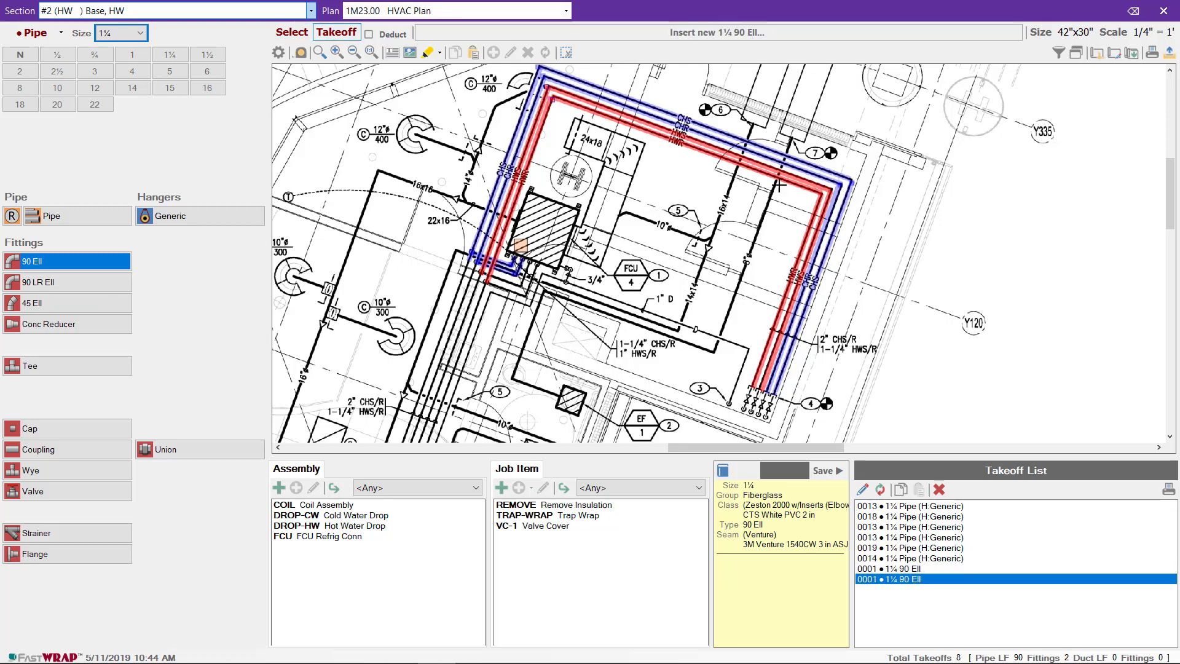
left_click(818, 194)
left_click(828, 192)
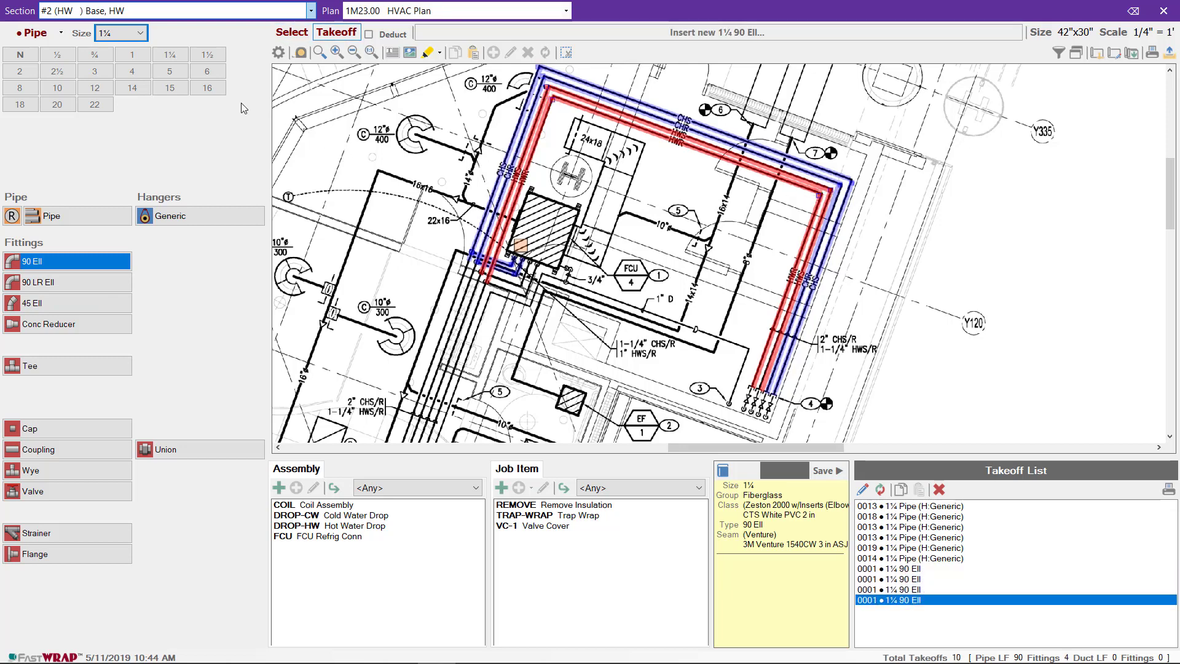
Add the size 1 pipe segments near the coil with four size 1 90° elbows.
left_click(135, 55)
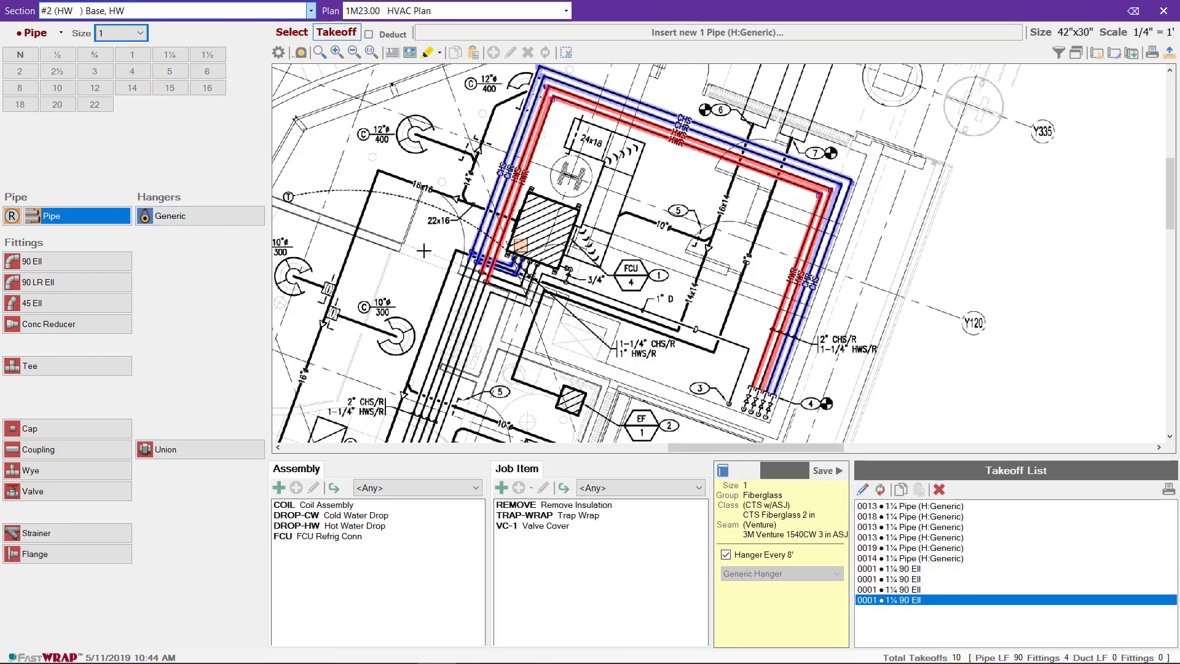
left_click(524, 286)
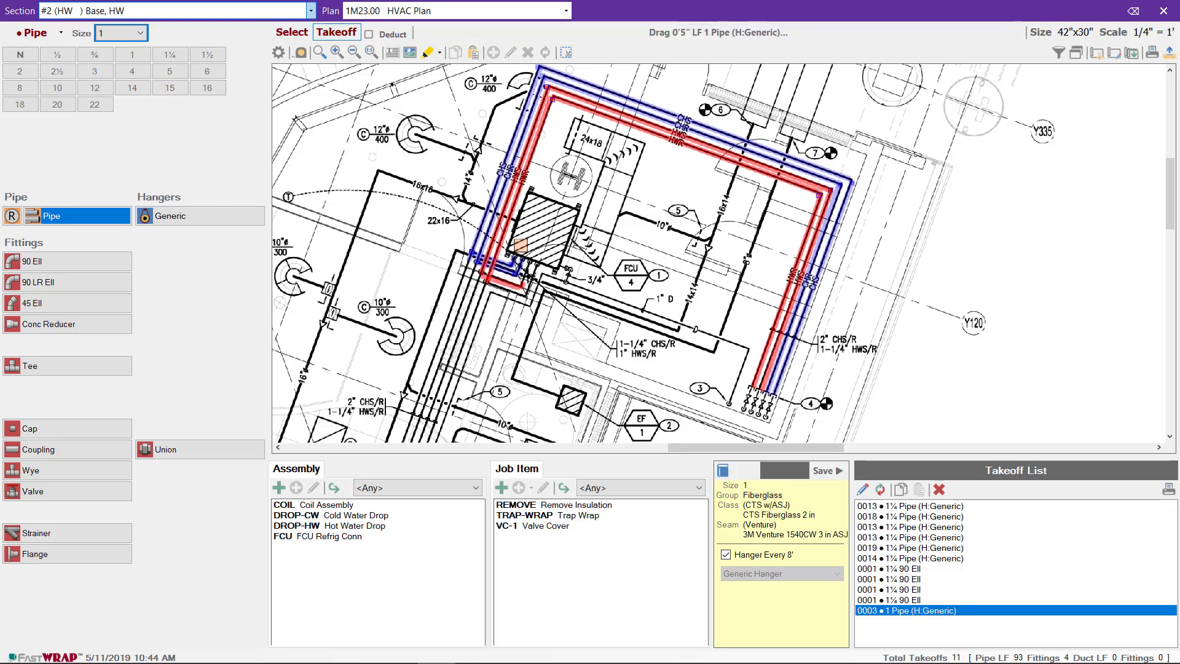
left_click(530, 265)
left_click(527, 293)
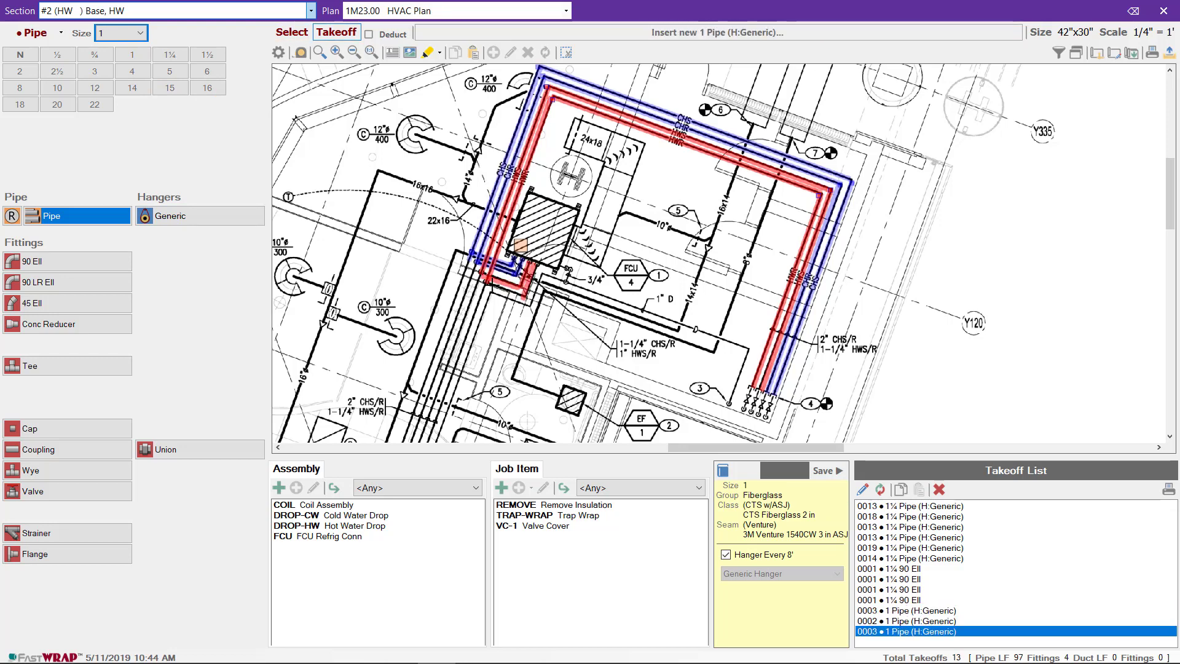
left_click(529, 289)
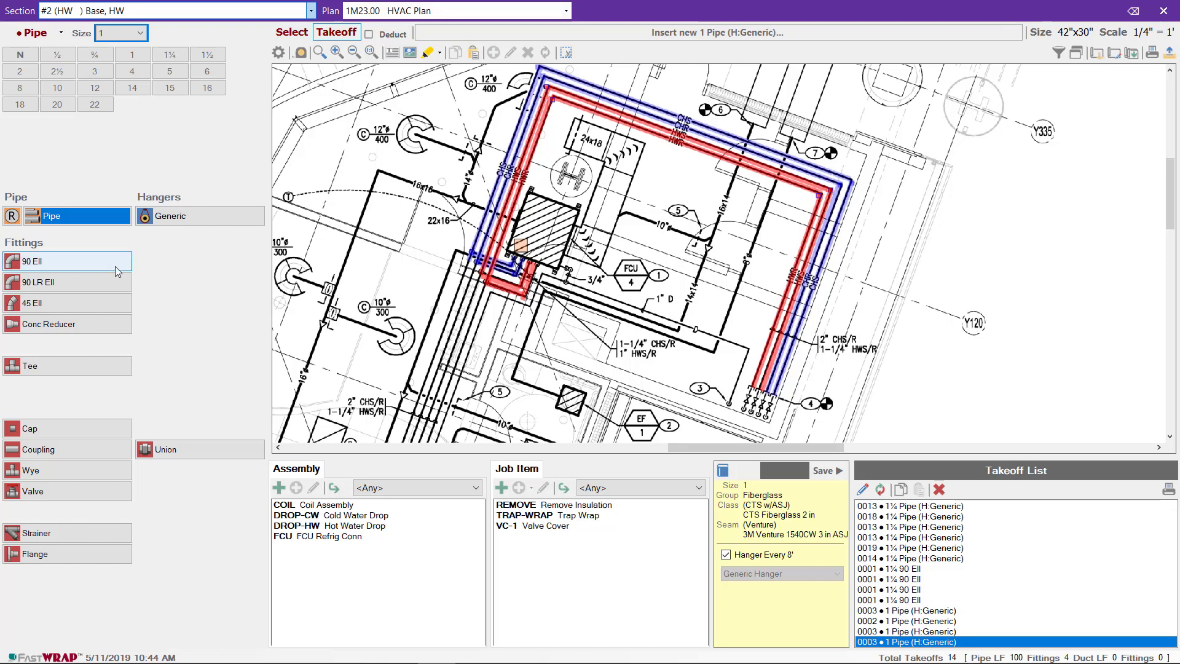
left_click(68, 261)
left_click(519, 286)
left_click(527, 265)
left_click(487, 278)
left_click(487, 280)
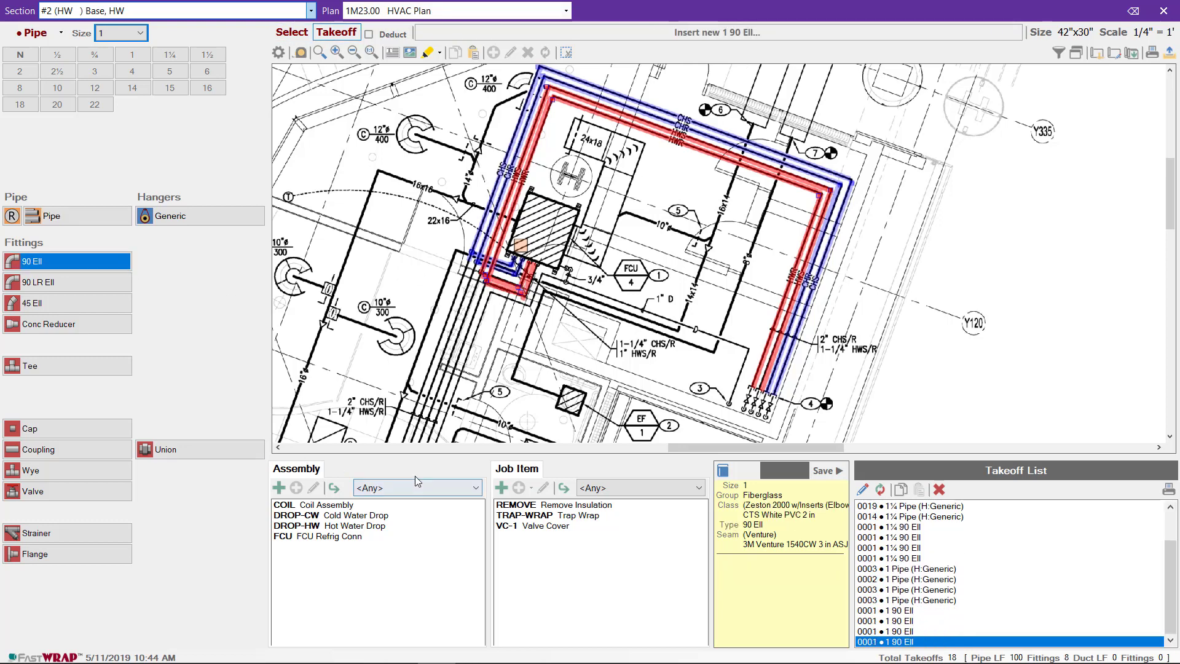
Place a size 1 COIL assembly beside FCU 4 and return to the sections list.
left_click(358, 508)
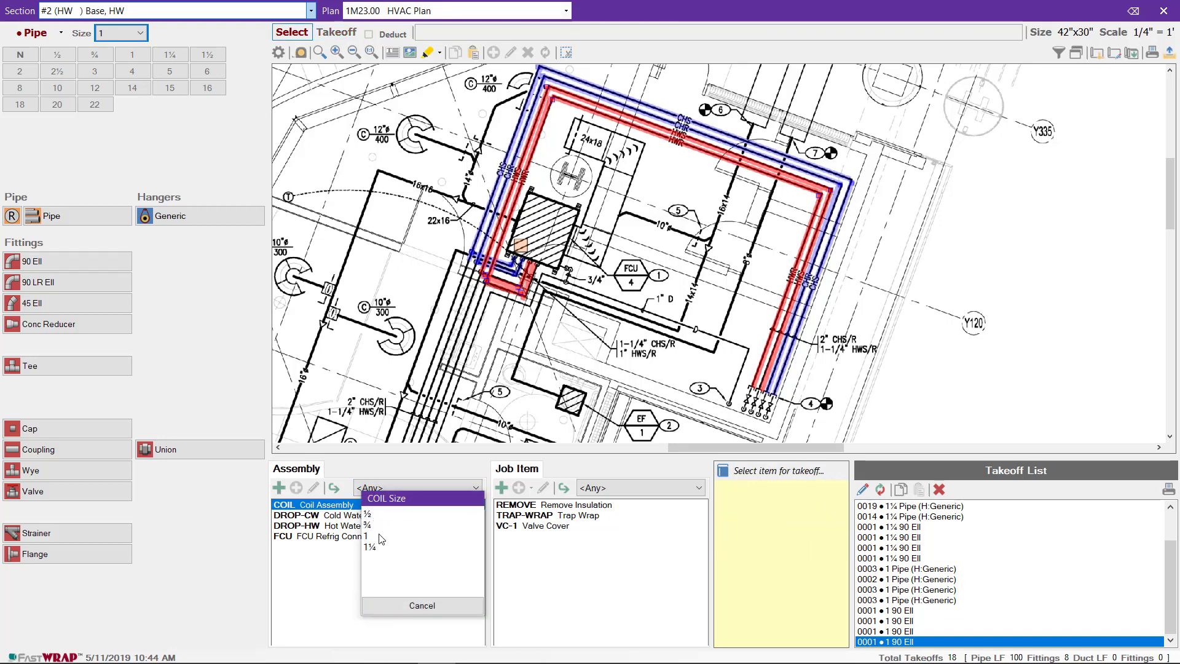
left_click(378, 536)
left_click(534, 251)
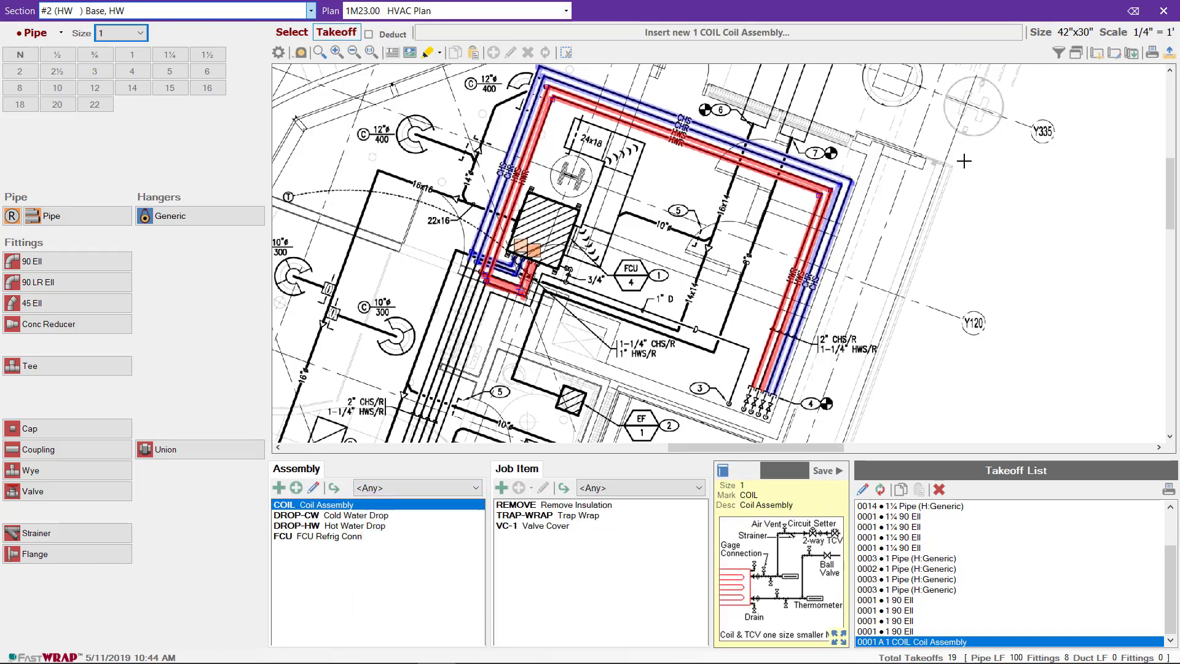
left_click(1164, 11)
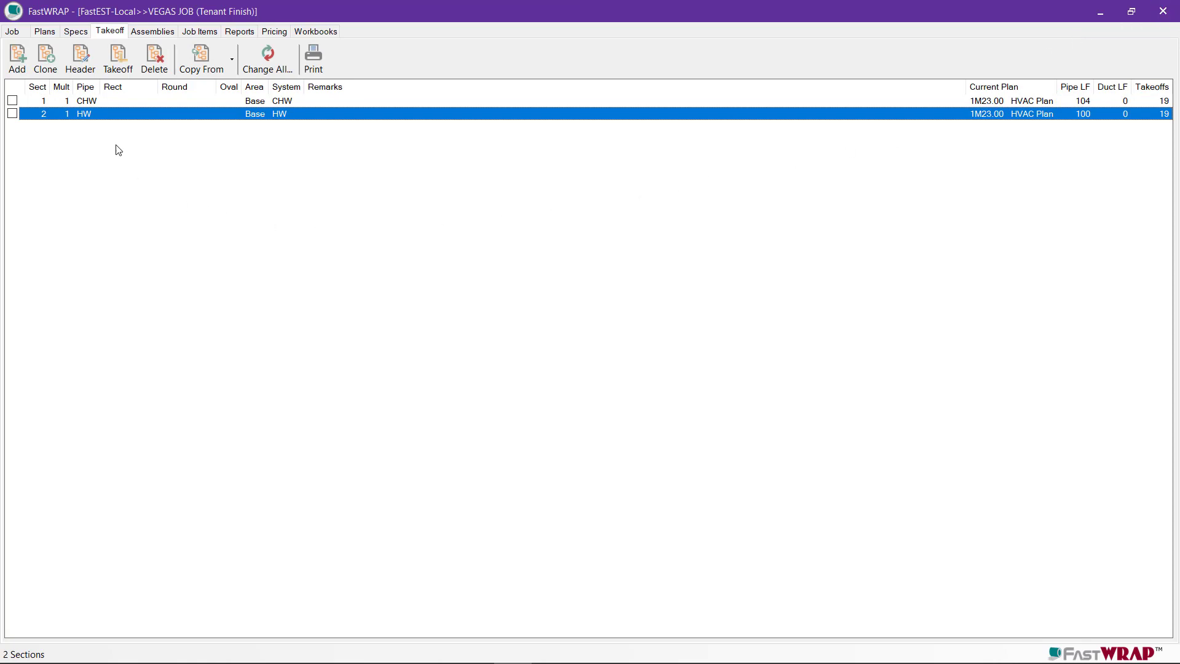
Add section #3 with FGW-20-075 and RDW-20-075 specs, area Duct, system SA, on plan 1M23.00.
left_click(111, 102)
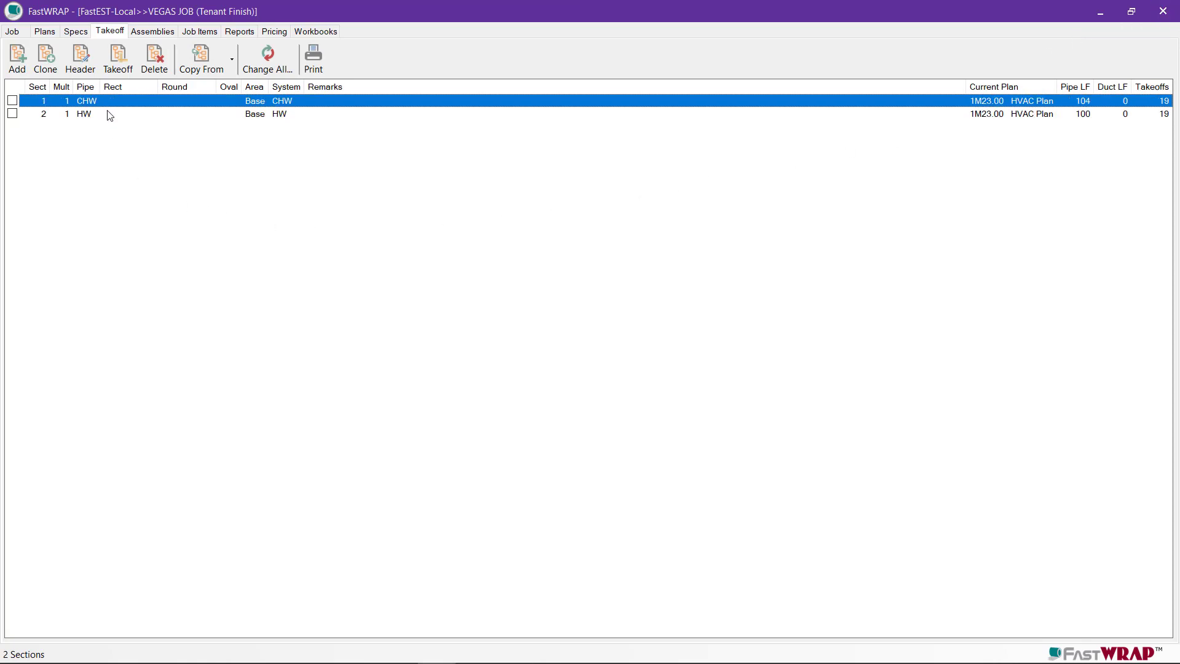
left_click(108, 116)
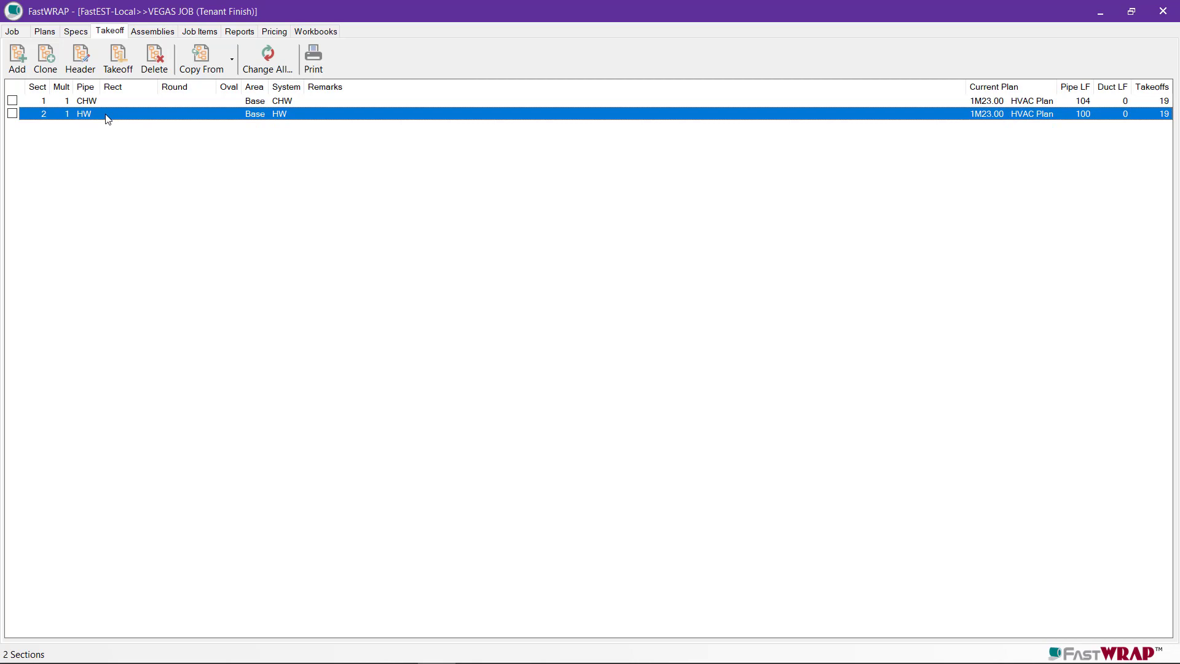
left_click(12, 61)
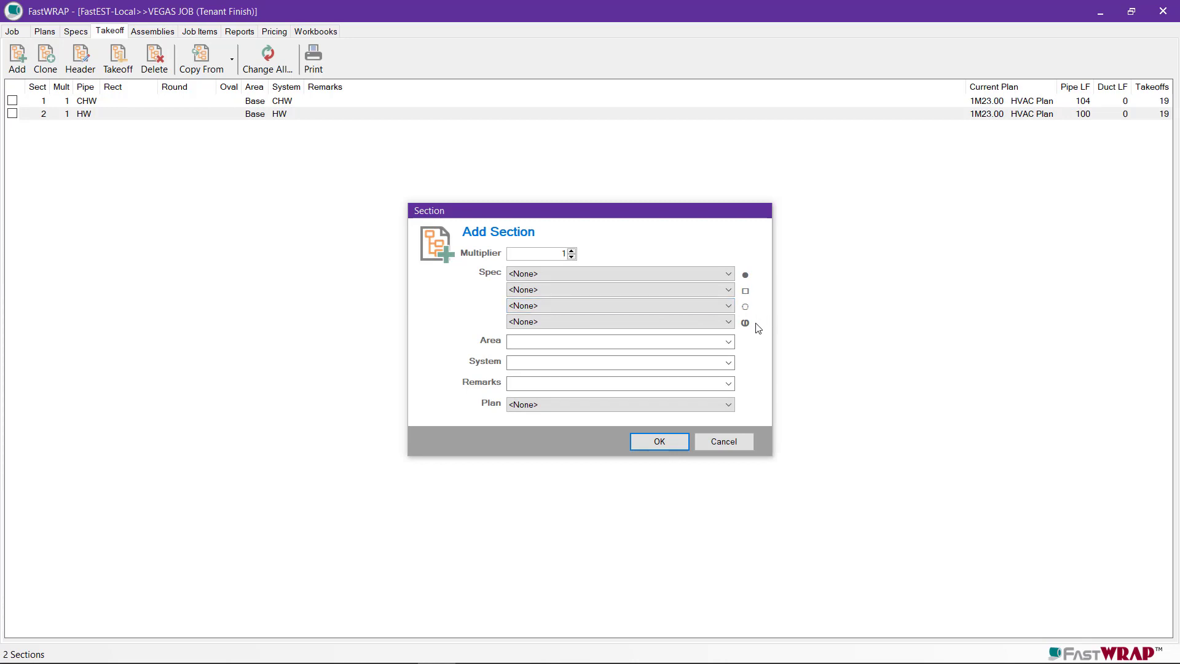
left_click(577, 290)
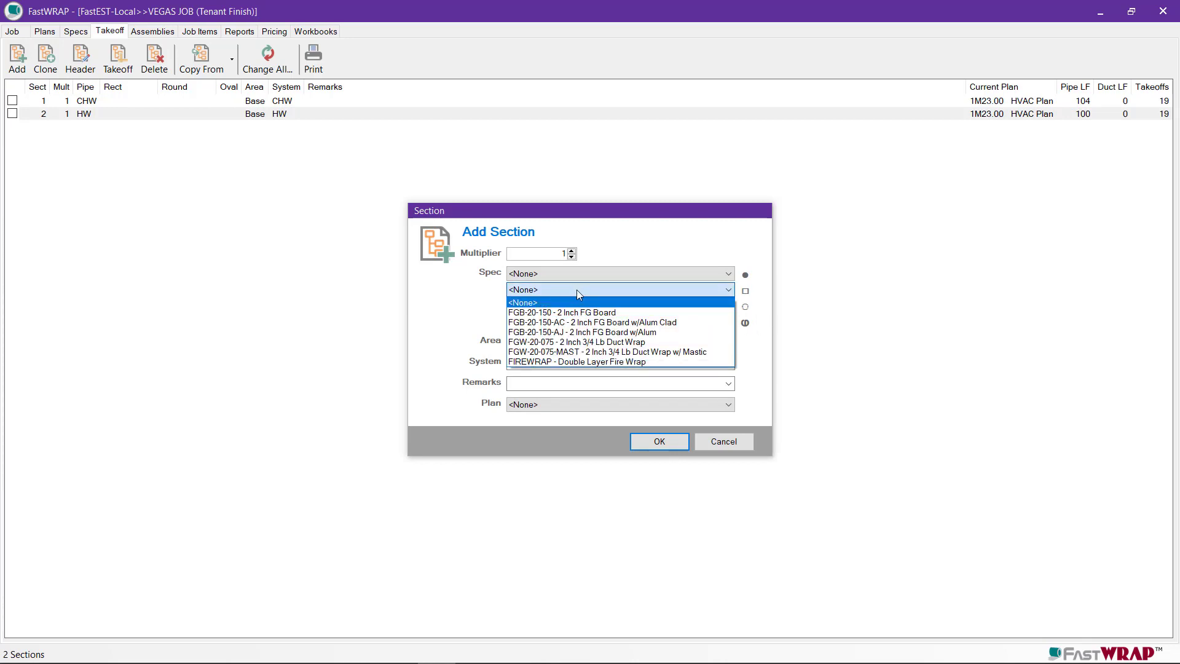
left_click(567, 342)
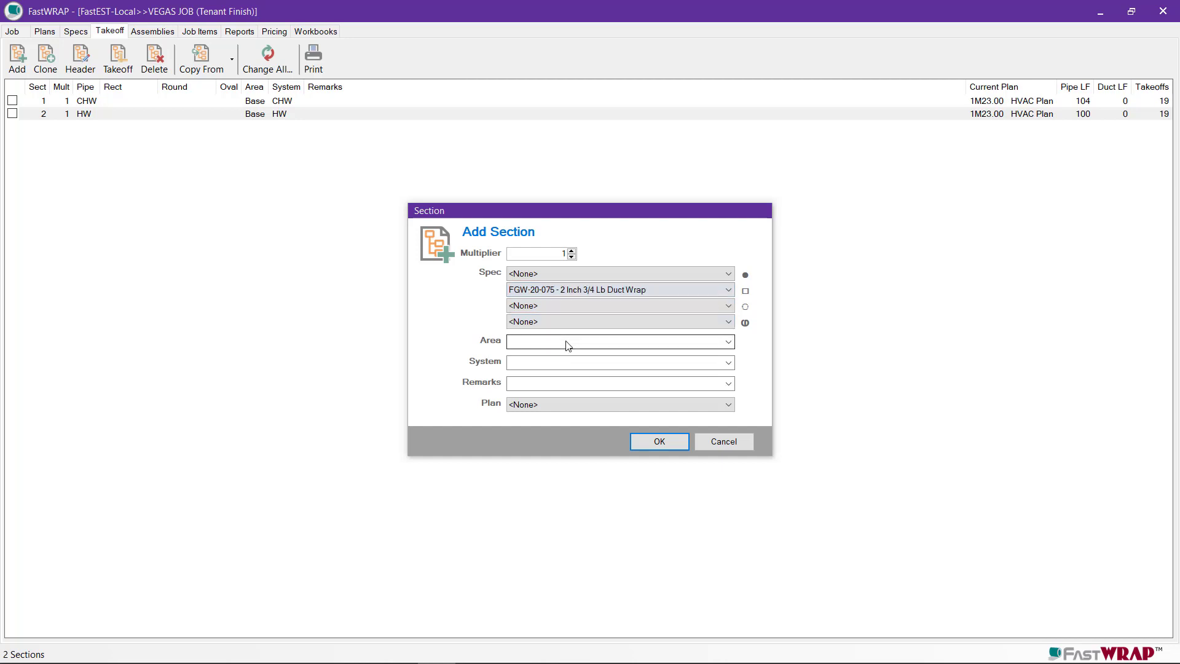
left_click(574, 308)
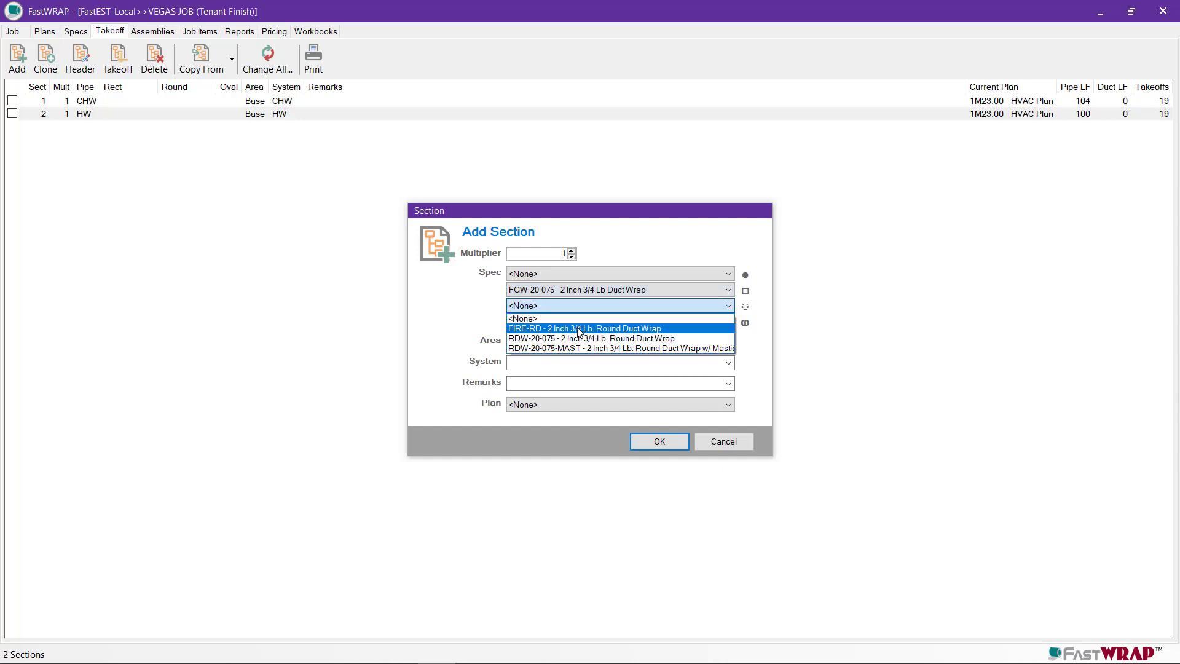
left_click(575, 339)
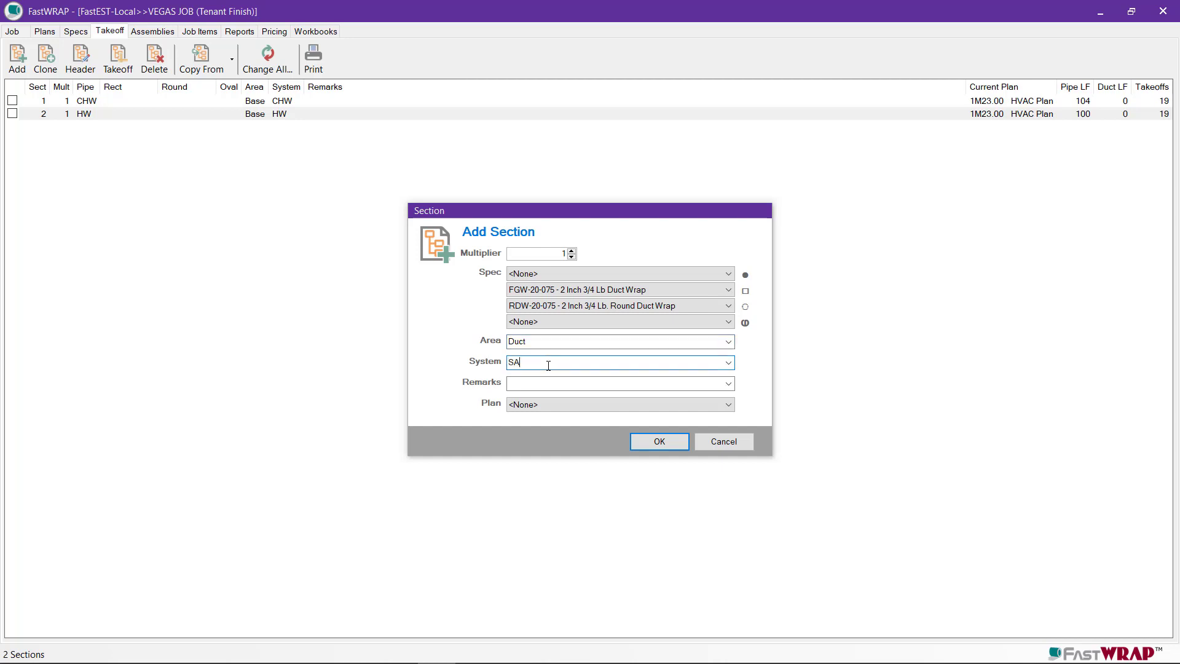
left_click(664, 407)
left_click(657, 446)
left_click(660, 442)
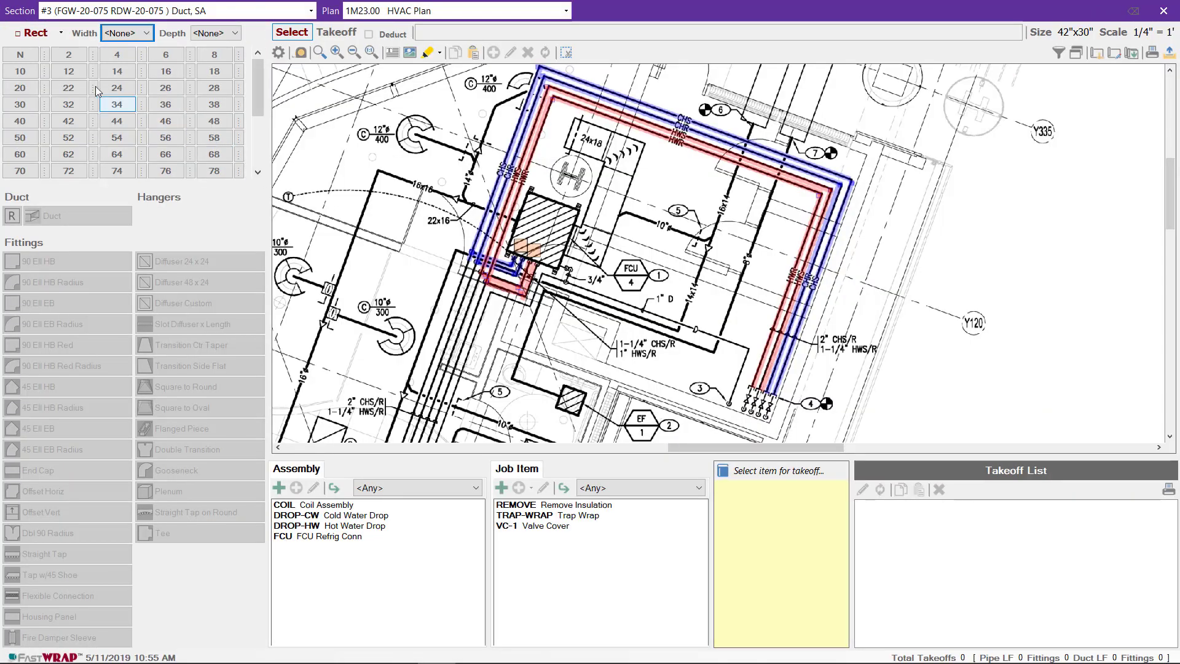
Trace a 22x16 rectangular duct along the plan's supply duct.
left_click(43, 34)
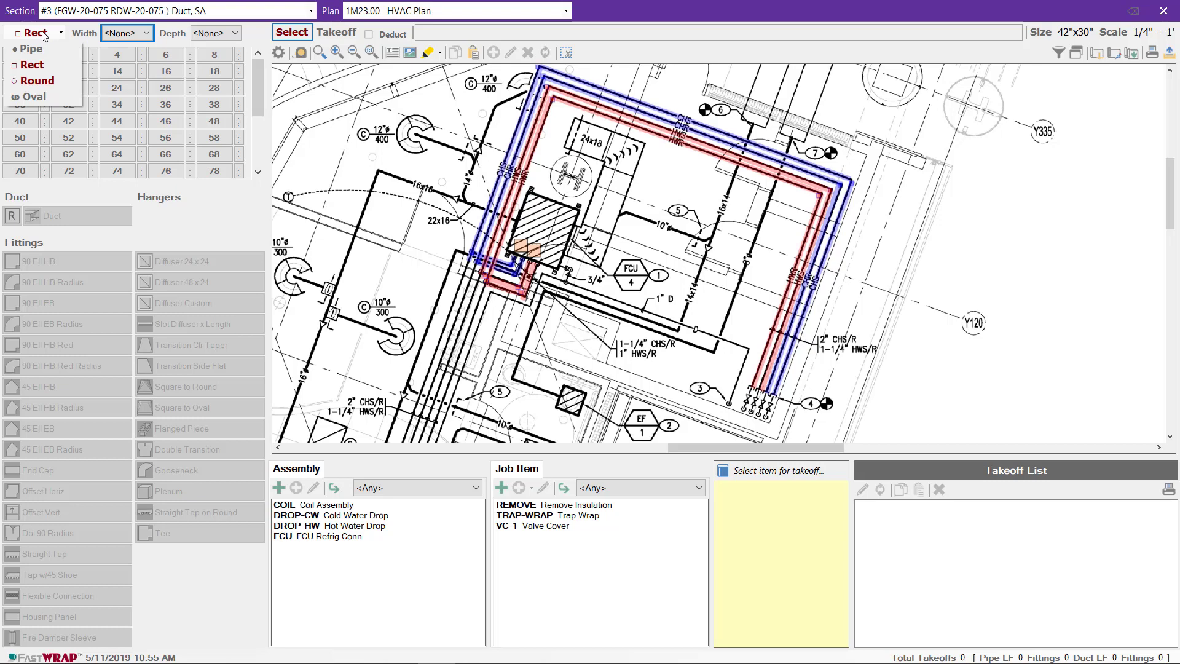
left_click(48, 65)
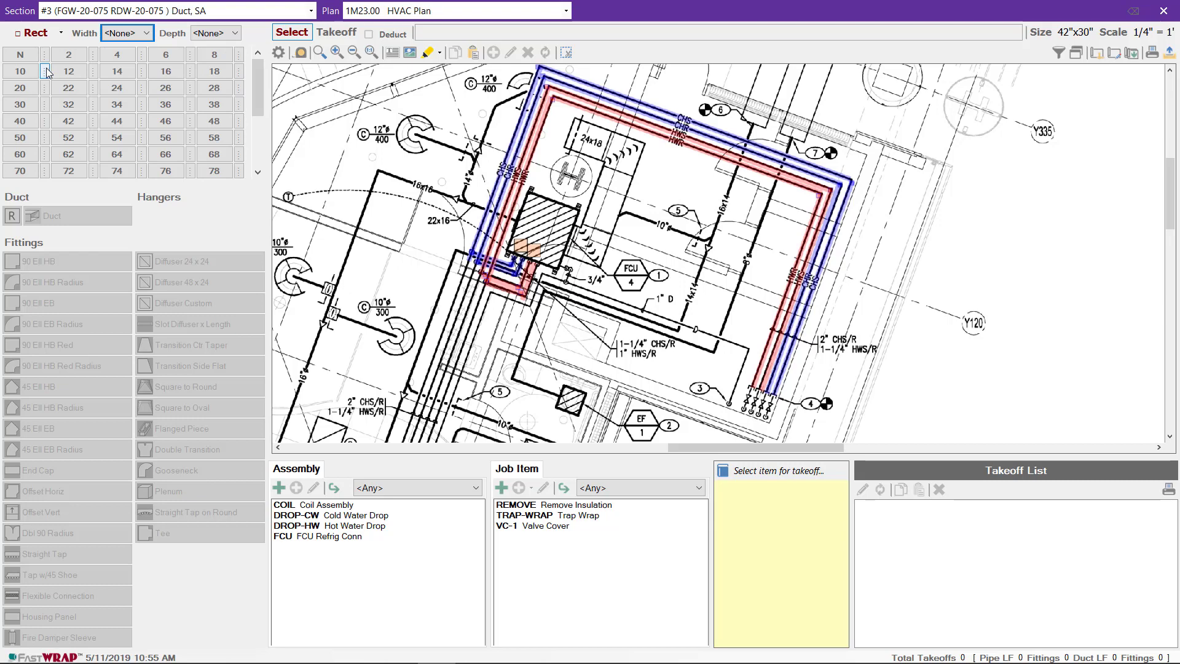
left_click(66, 88)
left_click(165, 71)
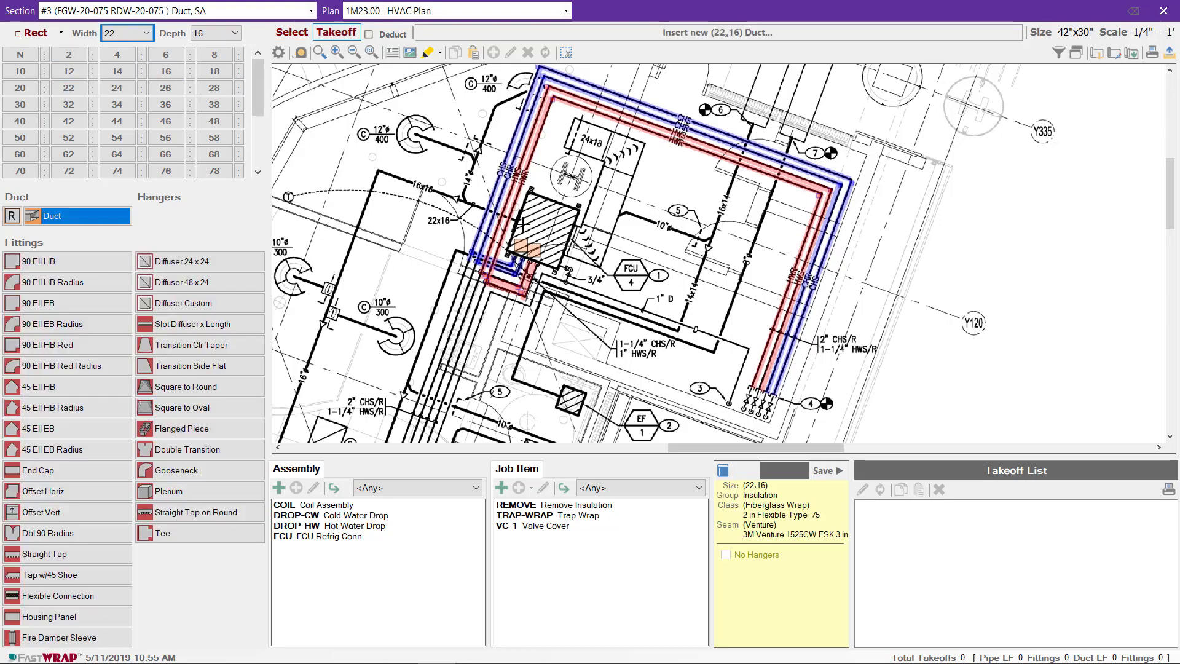
left_click_drag(524, 223, 452, 195)
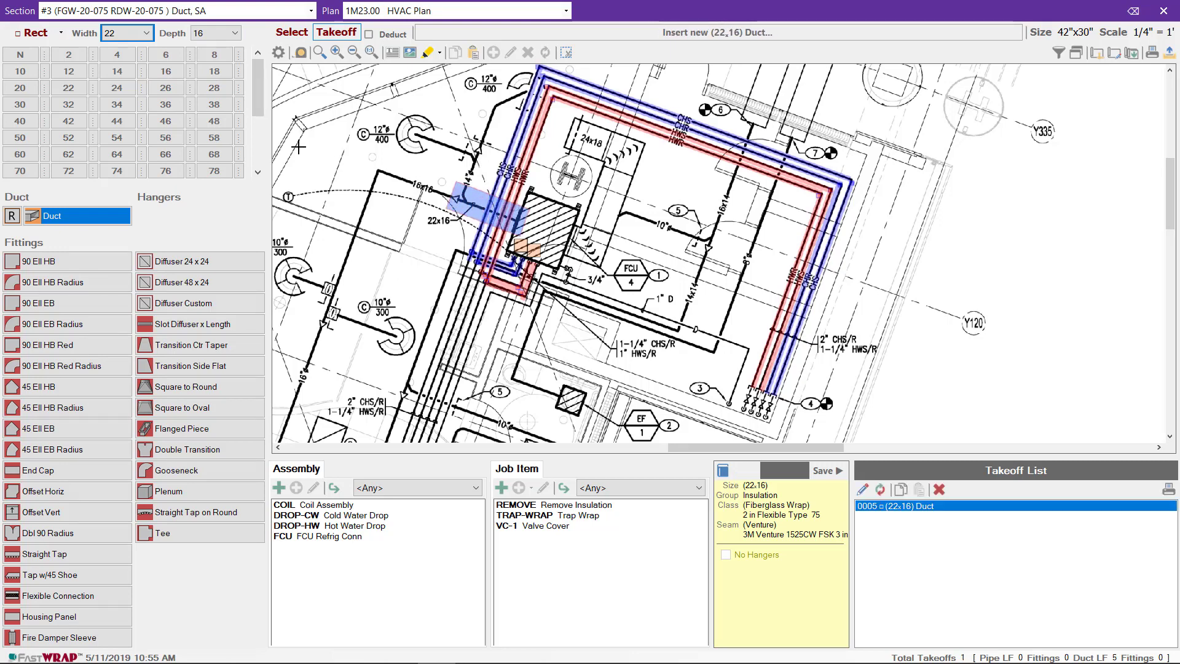
Trace two 16x16 rectangular duct runs, toward the upper left and then downward.
left_click(166, 73)
left_click(166, 72)
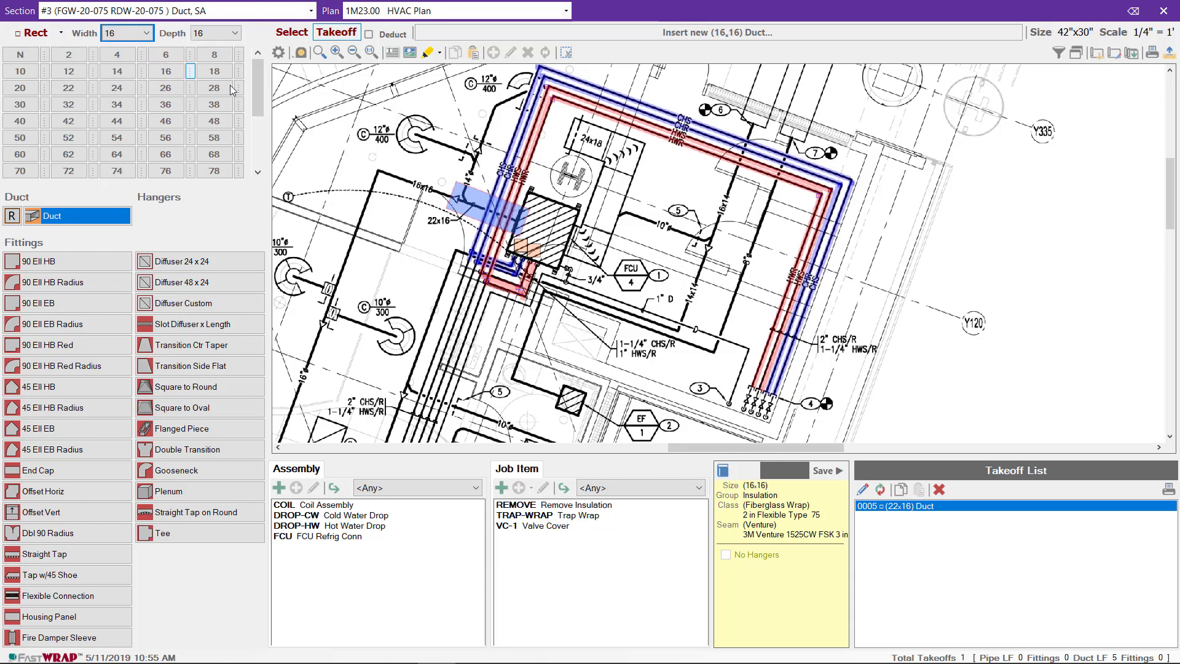
left_click_drag(453, 198, 369, 168)
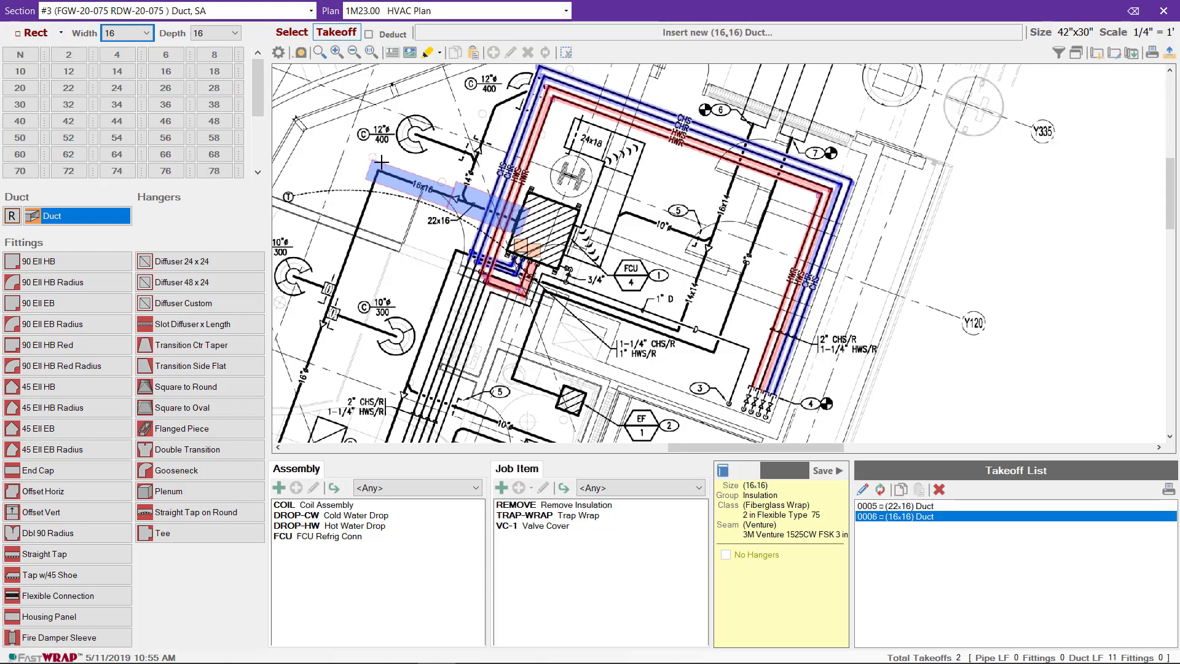
left_click_drag(383, 162, 318, 332)
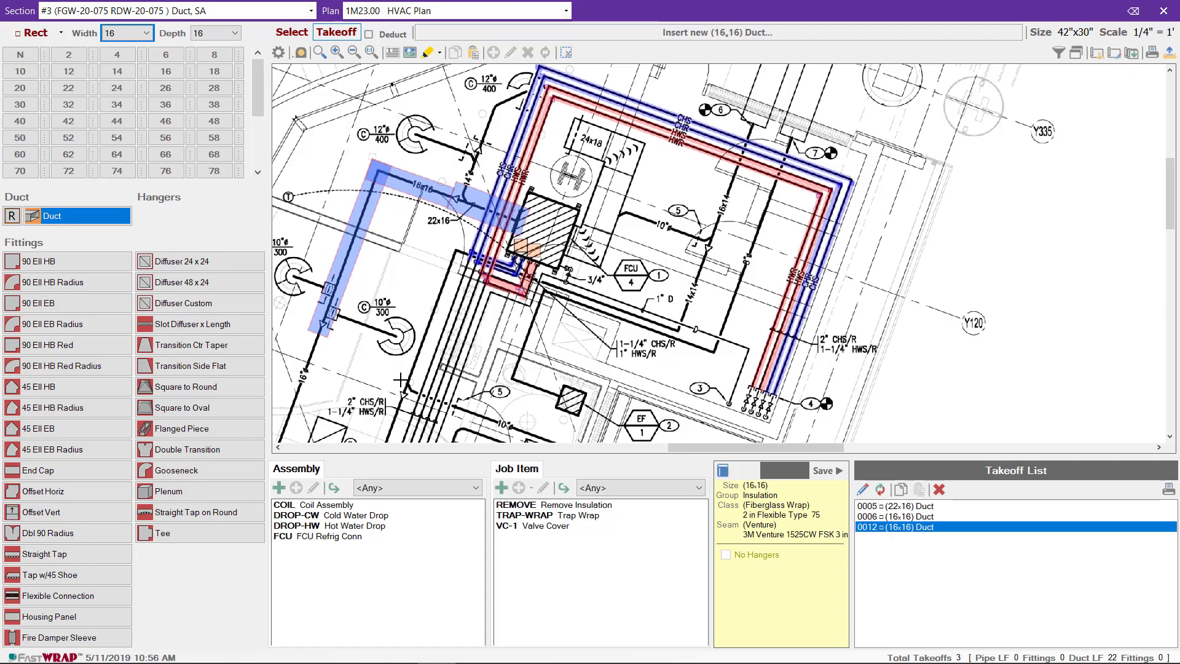
middle_click_drag(401, 380, 613, 266)
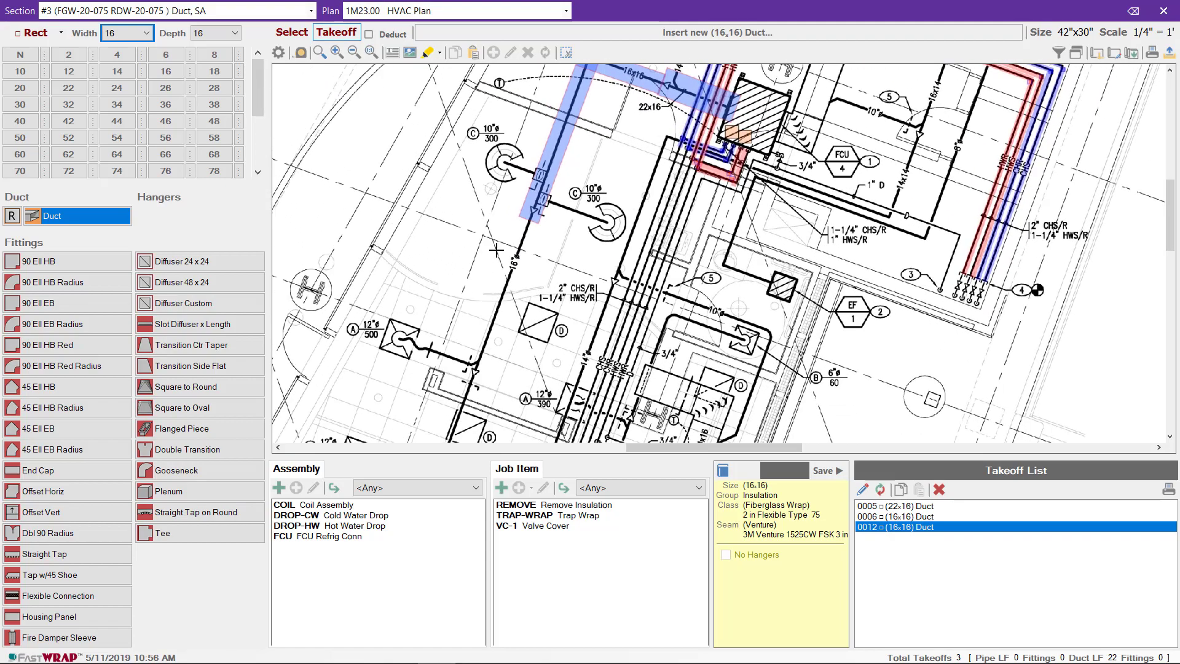
Switch to round duct and trace a 16" run plus two 12" runs to the diffusers.
left_click(36, 33)
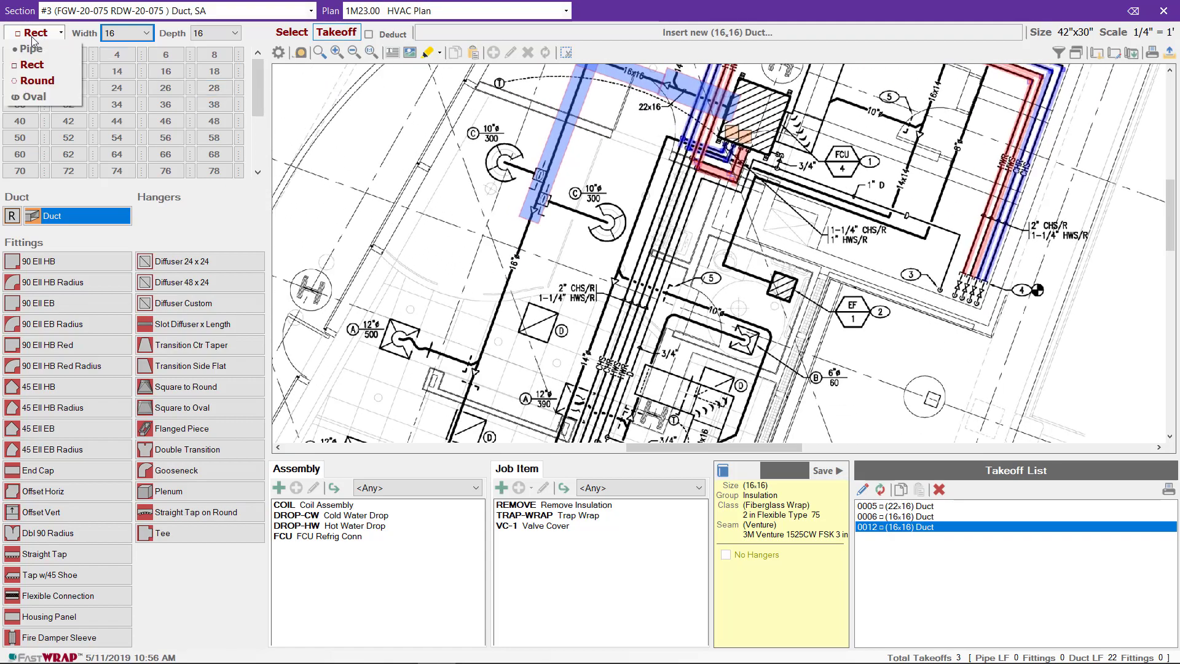
left_click(32, 80)
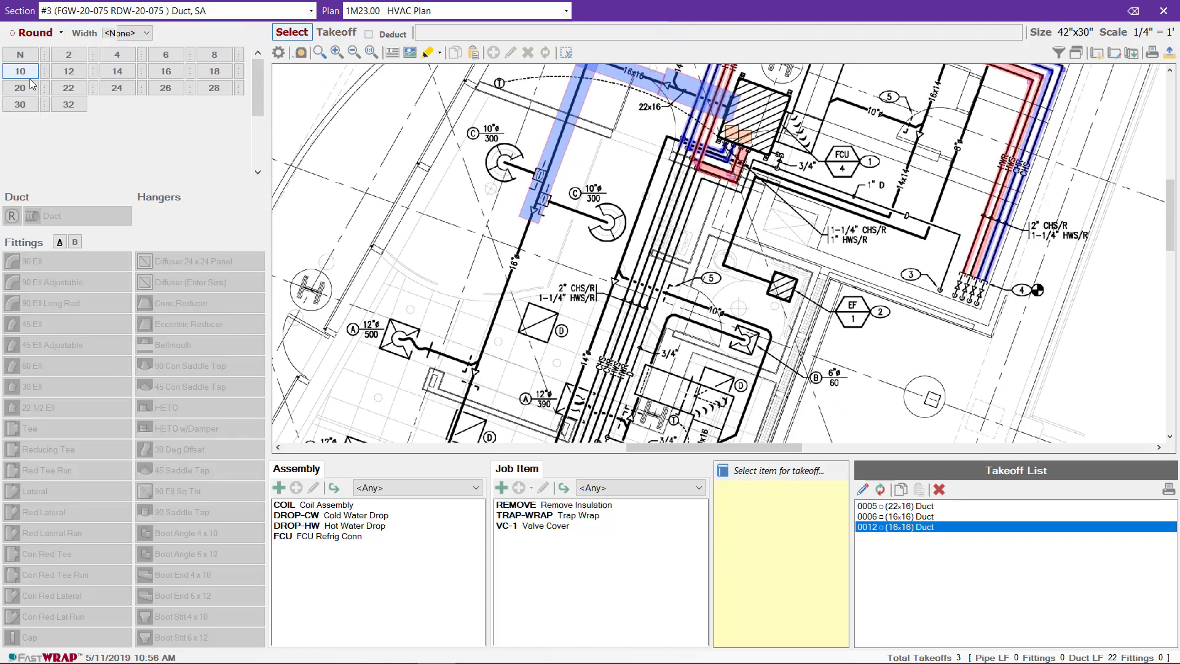
left_click(164, 71)
left_click_drag(532, 218, 475, 372)
mouse_move(620, 348)
middle_mouse_down()
mouse_move(626, 291)
mouse_move(663, 222)
middle_mouse_up()
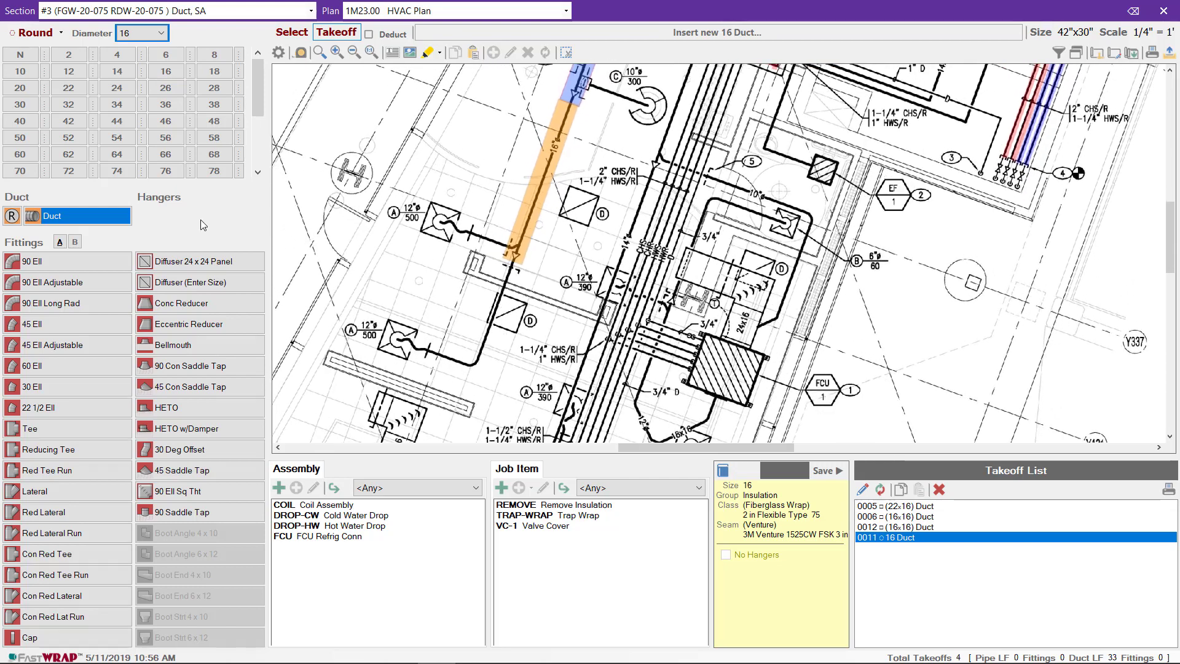
left_click(67, 71)
left_click_drag(511, 249, 466, 232)
mouse_move(509, 268)
left_mouse_down()
mouse_move(478, 367)
mouse_move(424, 347)
left_mouse_up()
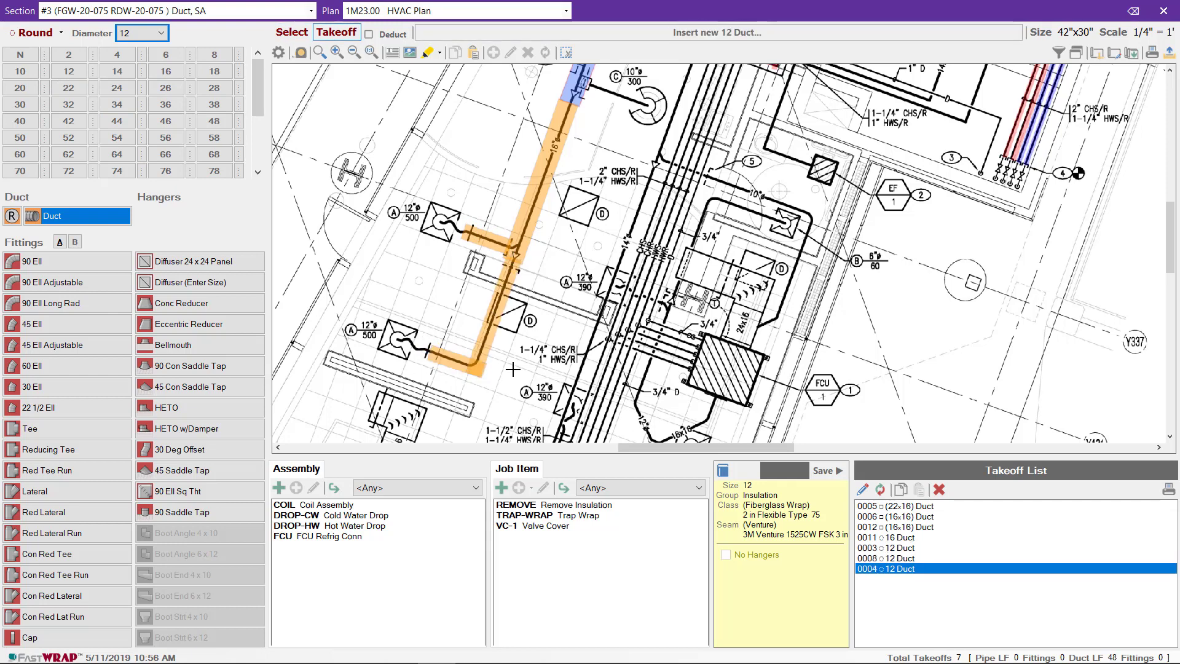
Place 24x24 panel diffusers on the upper and lower diffuser symbols.
left_click(199, 262)
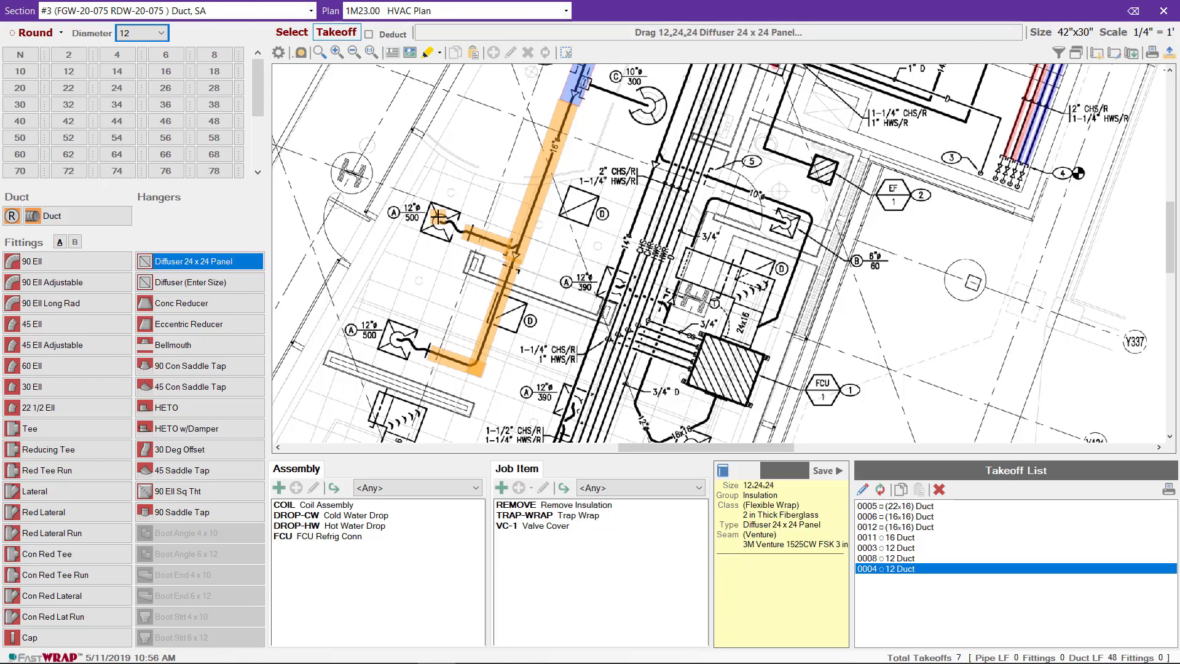
left_click(437, 218)
left_click(397, 336)
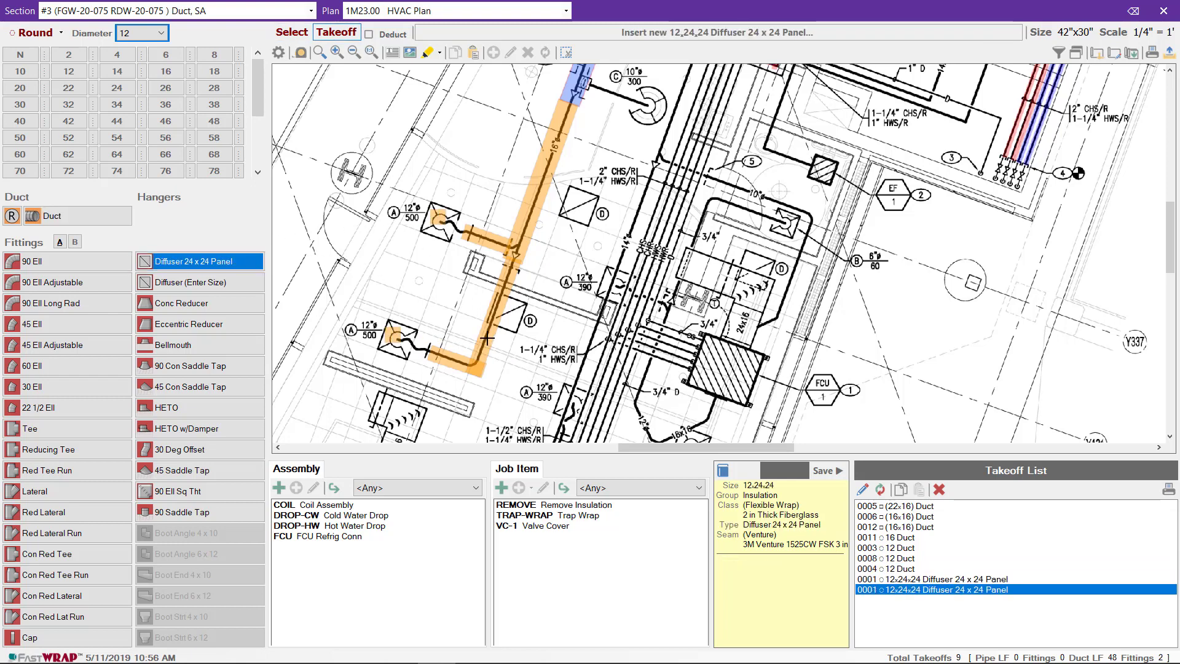
Trace a 14" round duct upward and a 12" duct from the diffuser circle.
middle_click_drag(487, 338, 360, 477)
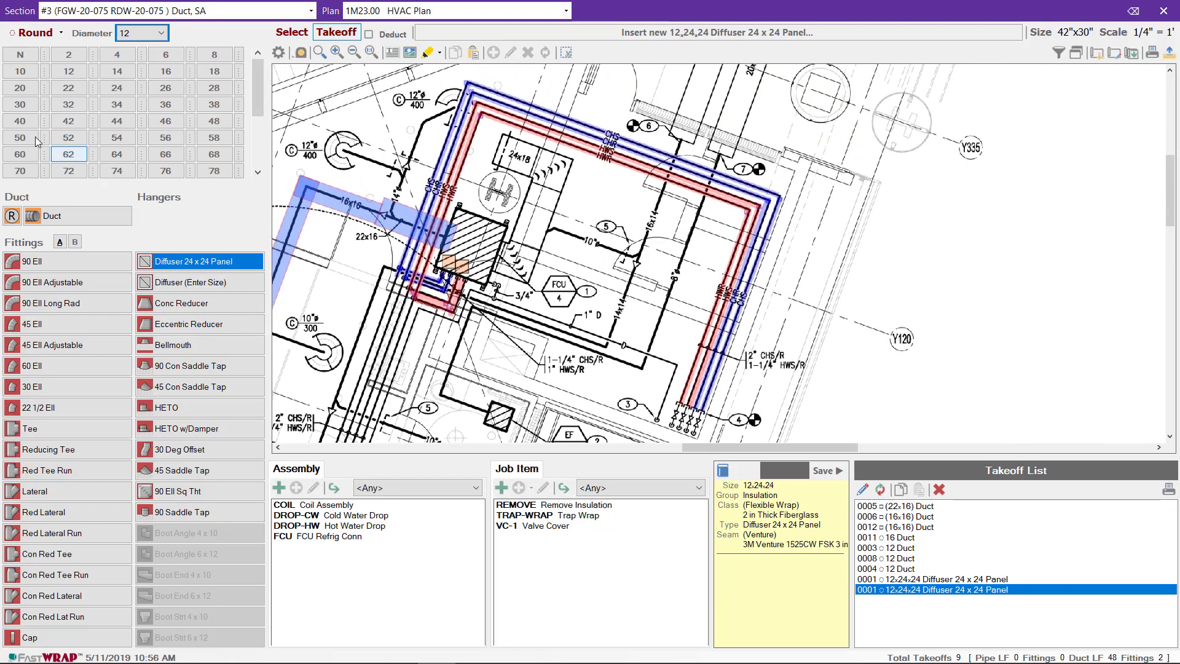
left_click(116, 71)
left_click(121, 213)
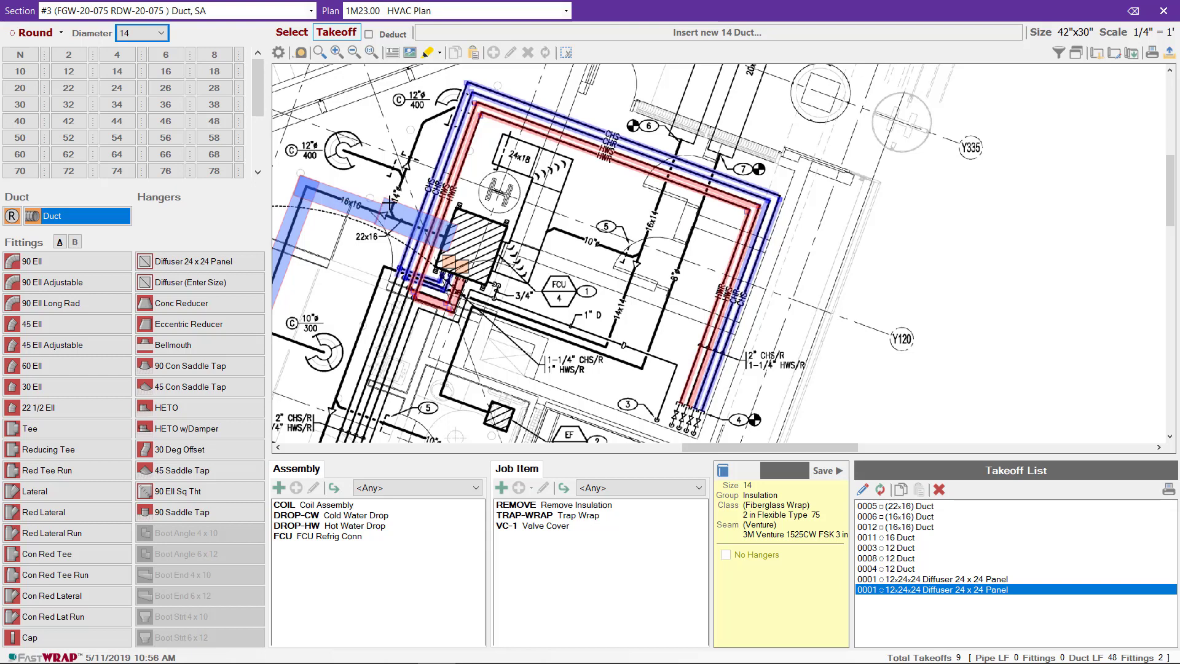
left_click_drag(392, 203, 403, 162)
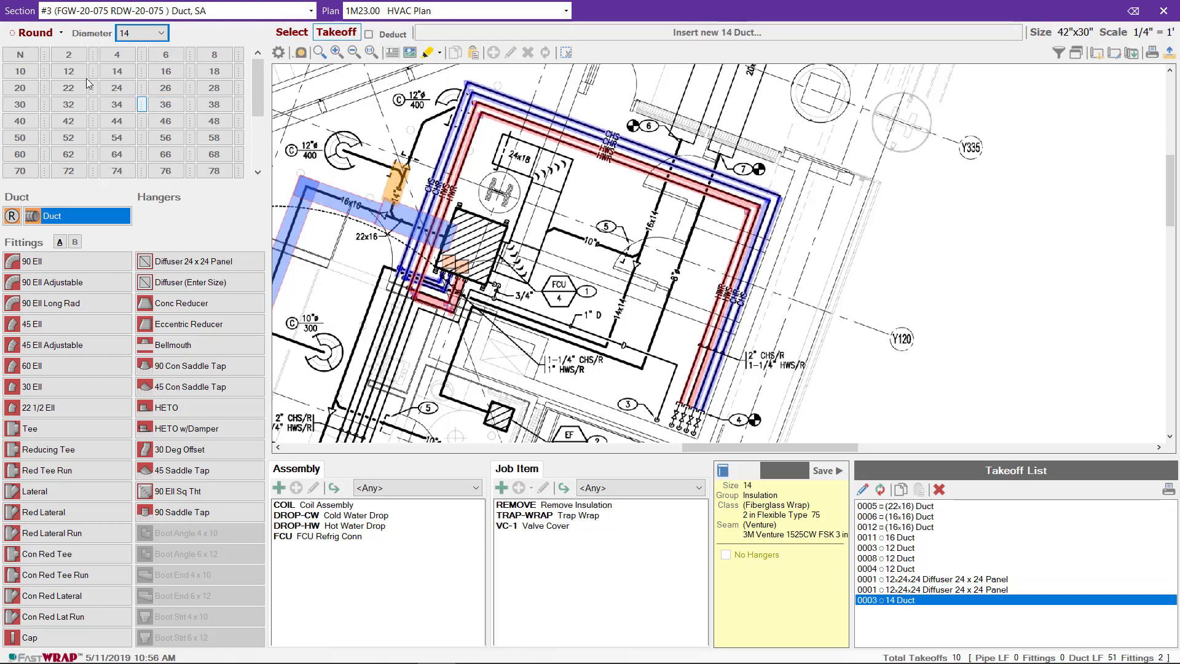
left_click(68, 71)
mouse_move(334, 141)
left_mouse_down()
mouse_move(395, 164)
mouse_move(458, 110)
left_mouse_up()
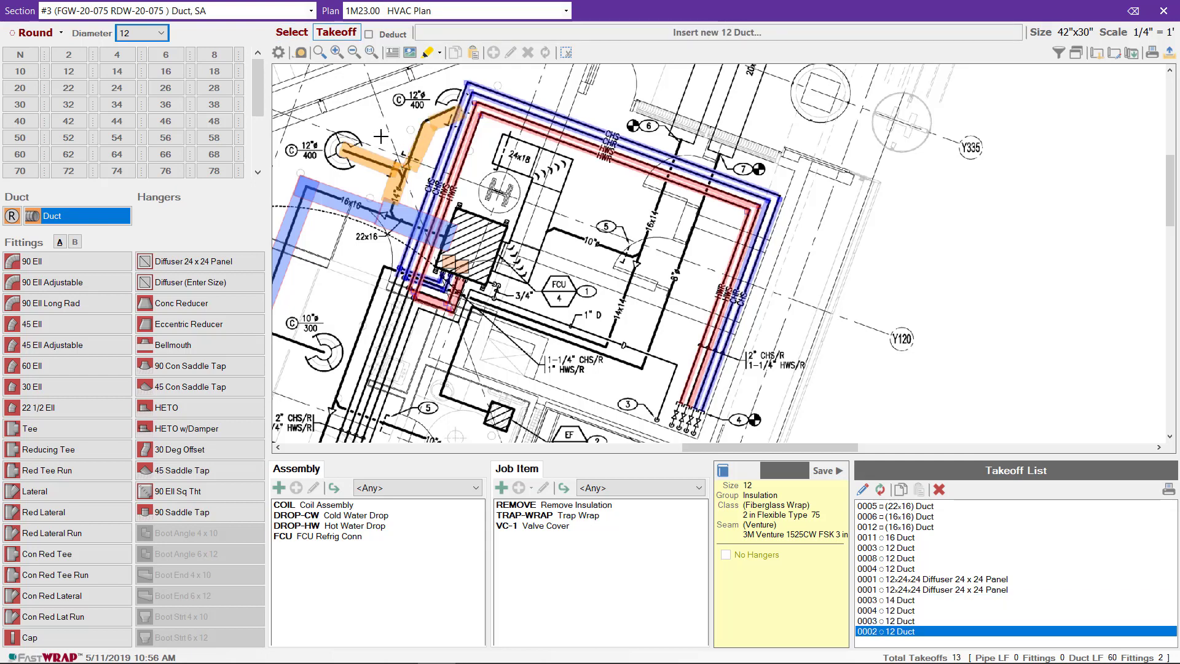
Add two 12" risers, each 4 ft long.
left_click(12, 224)
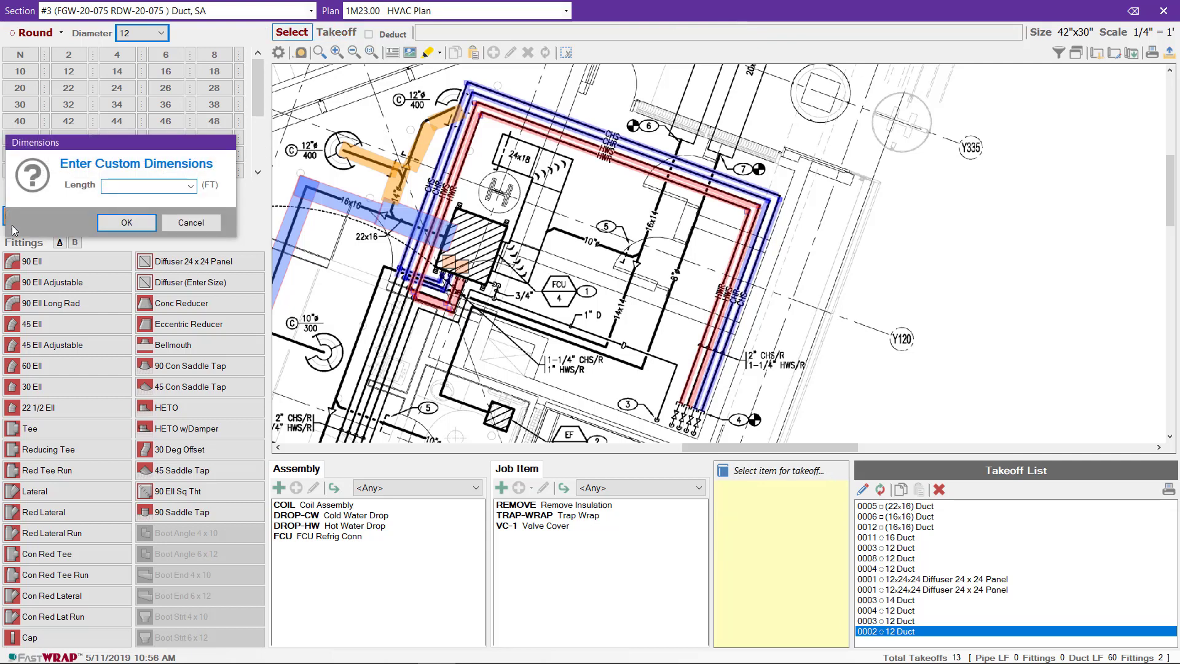
type("4")
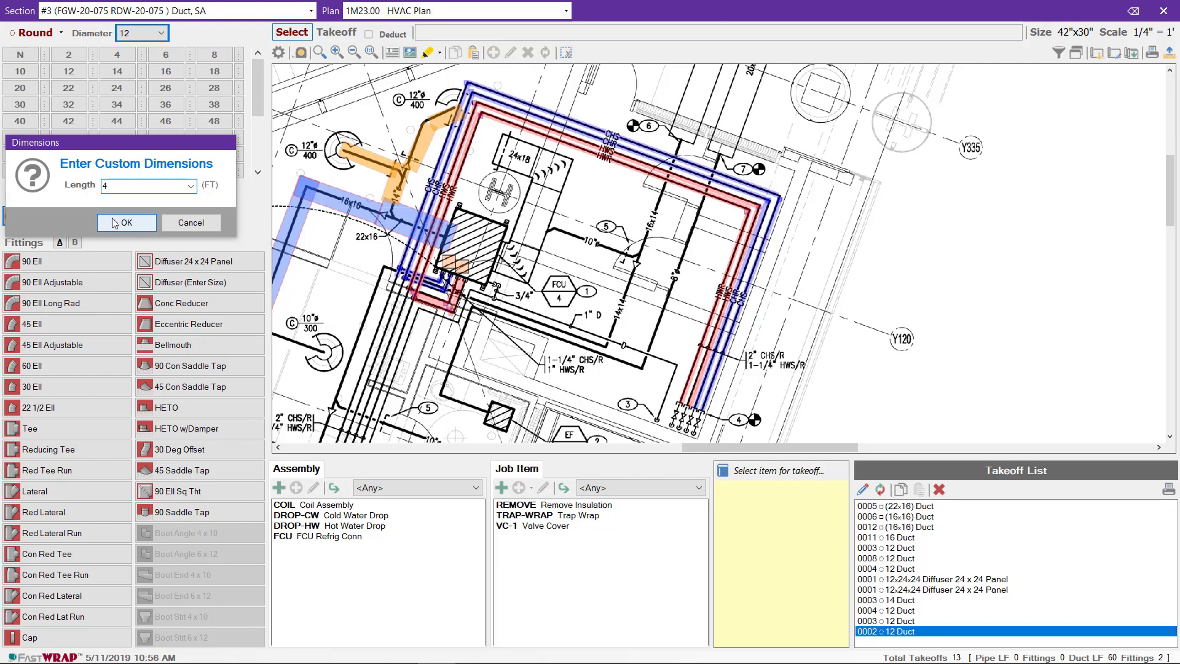
left_click(125, 224)
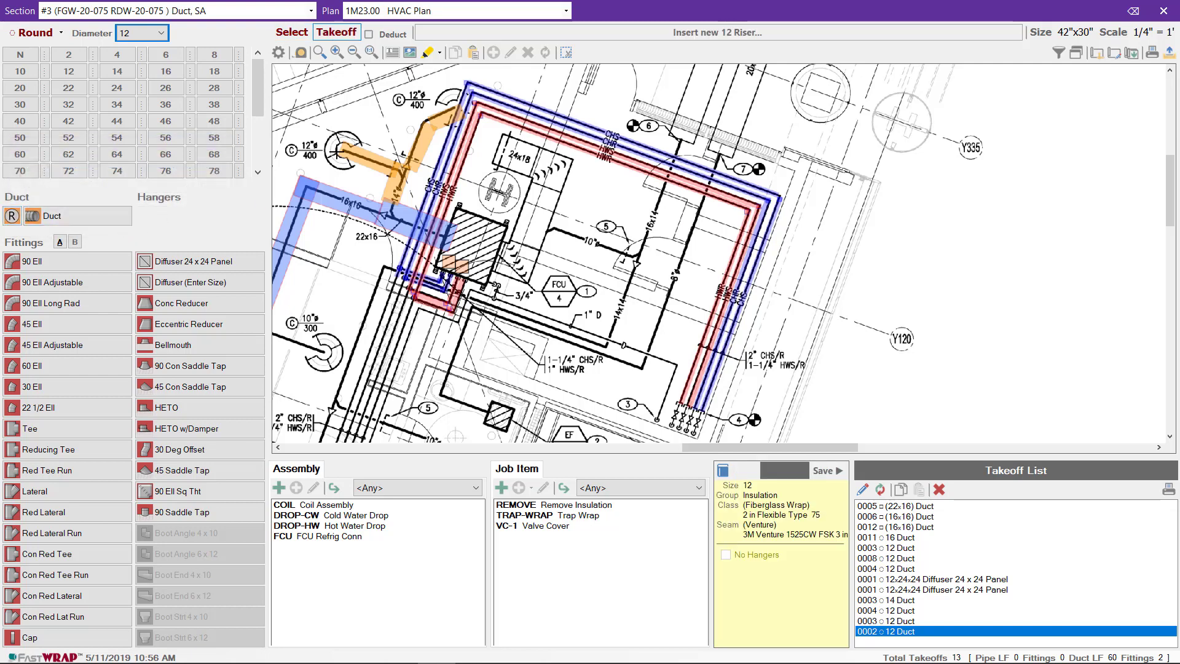
left_click(471, 132)
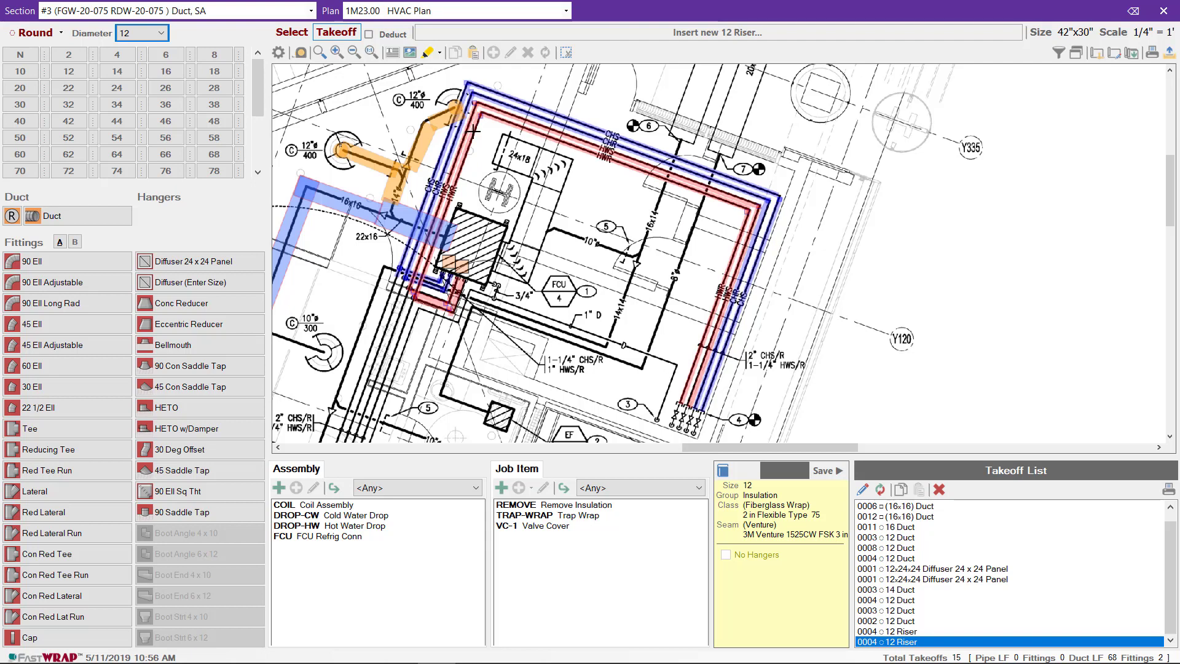
Clone the section header with FGB-20-150 2 Inch FG Board rectangular spec and System RA.
left_click(311, 11)
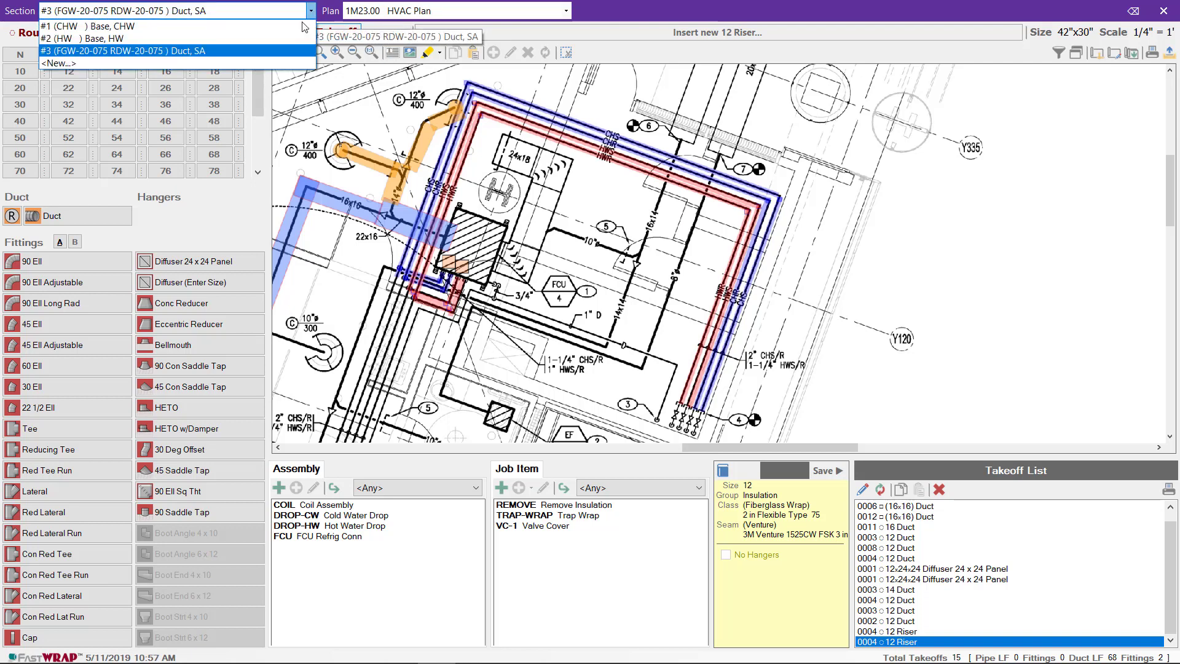
left_click(300, 63)
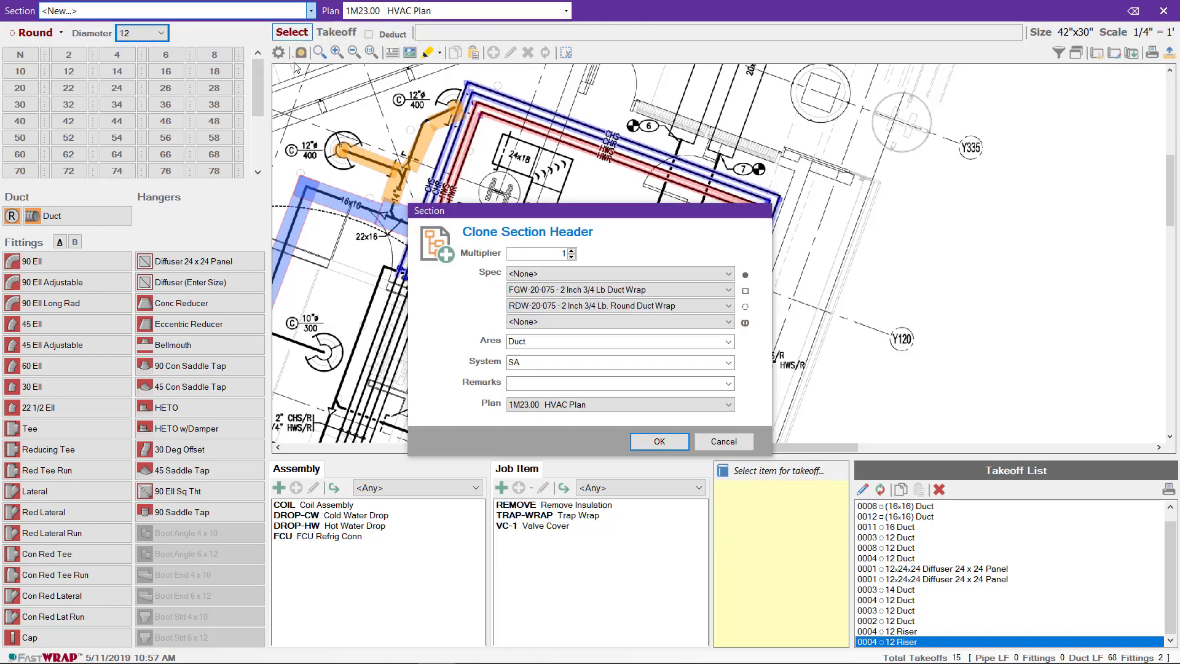
left_click(658, 289)
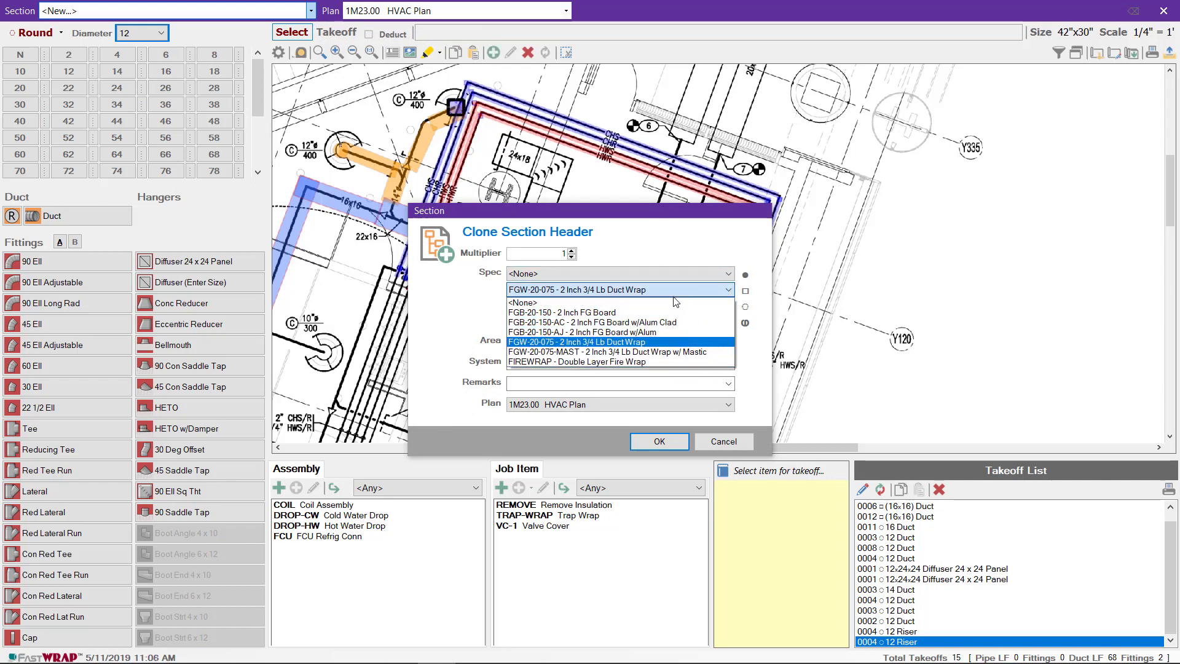
left_click(640, 314)
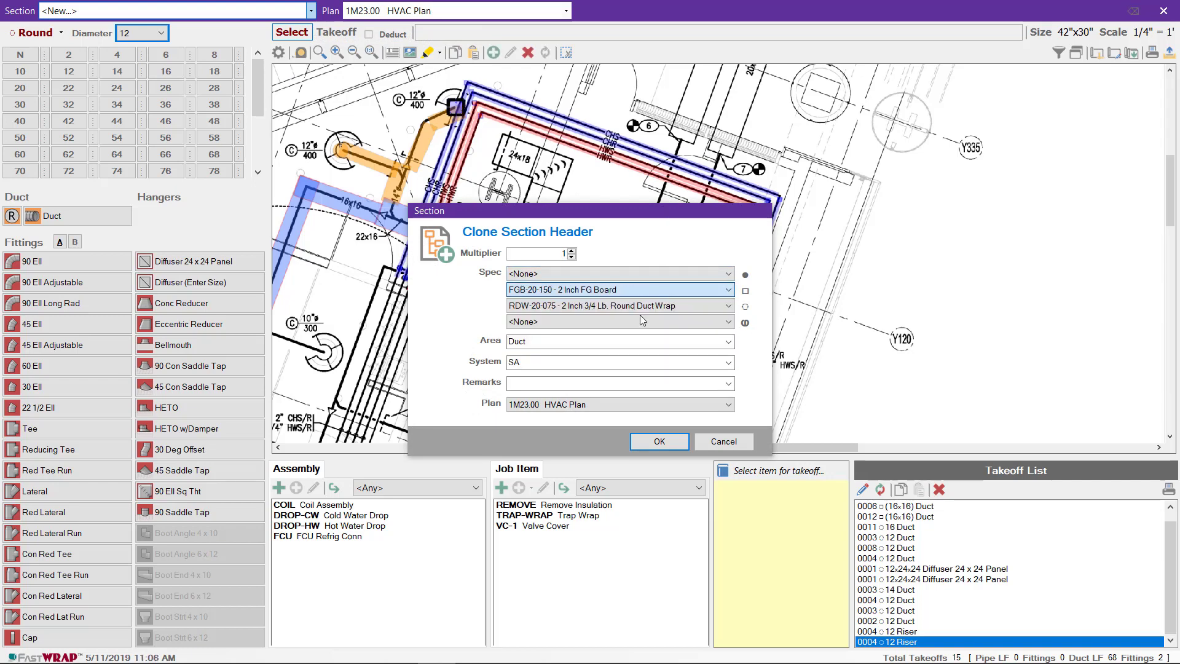
double_click(552, 364)
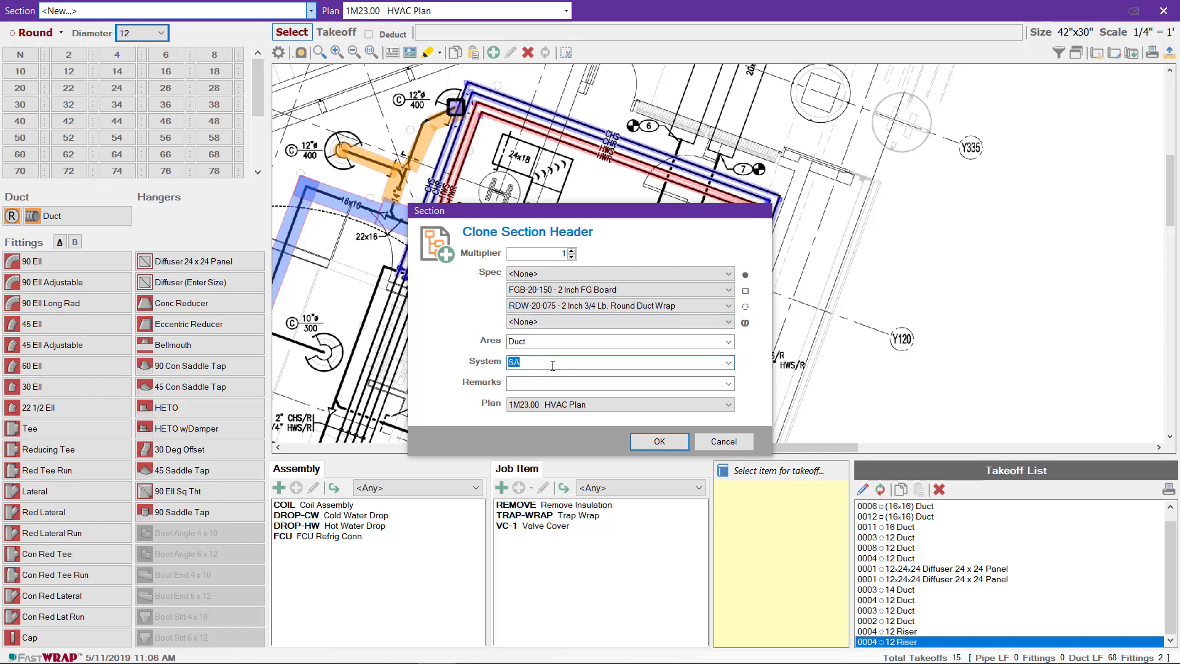
type("R")
left_click(655, 443)
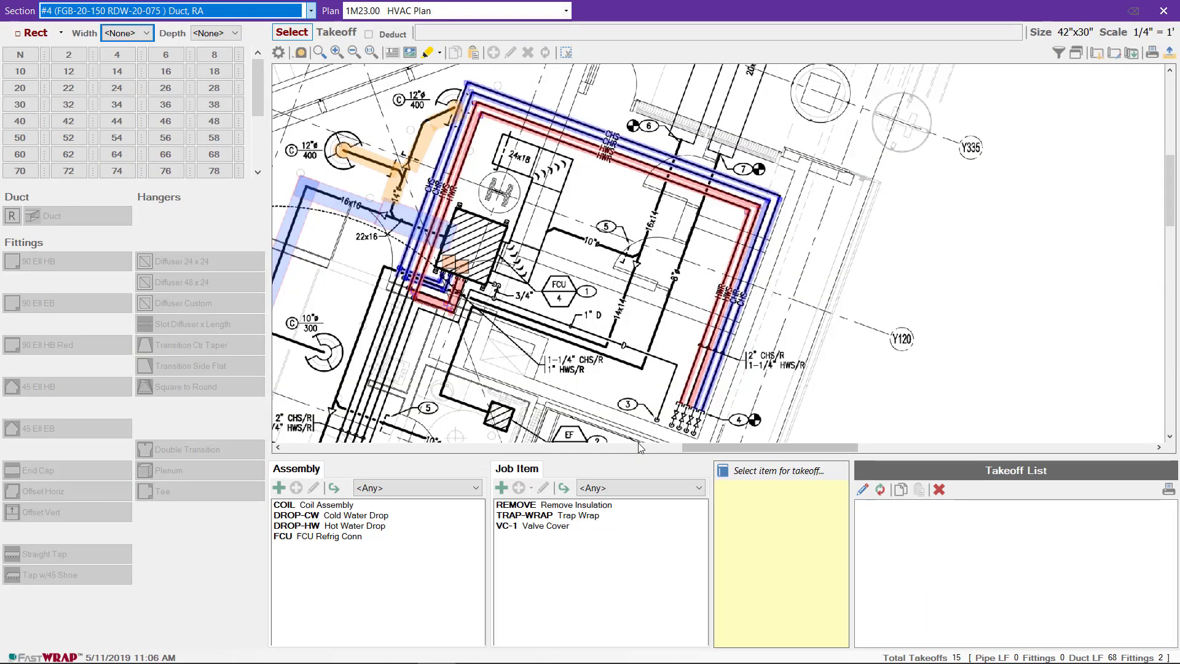
Draw three 24x18 duct runs for the RA section and close the takeoff window.
left_click(117, 88)
left_click(214, 71)
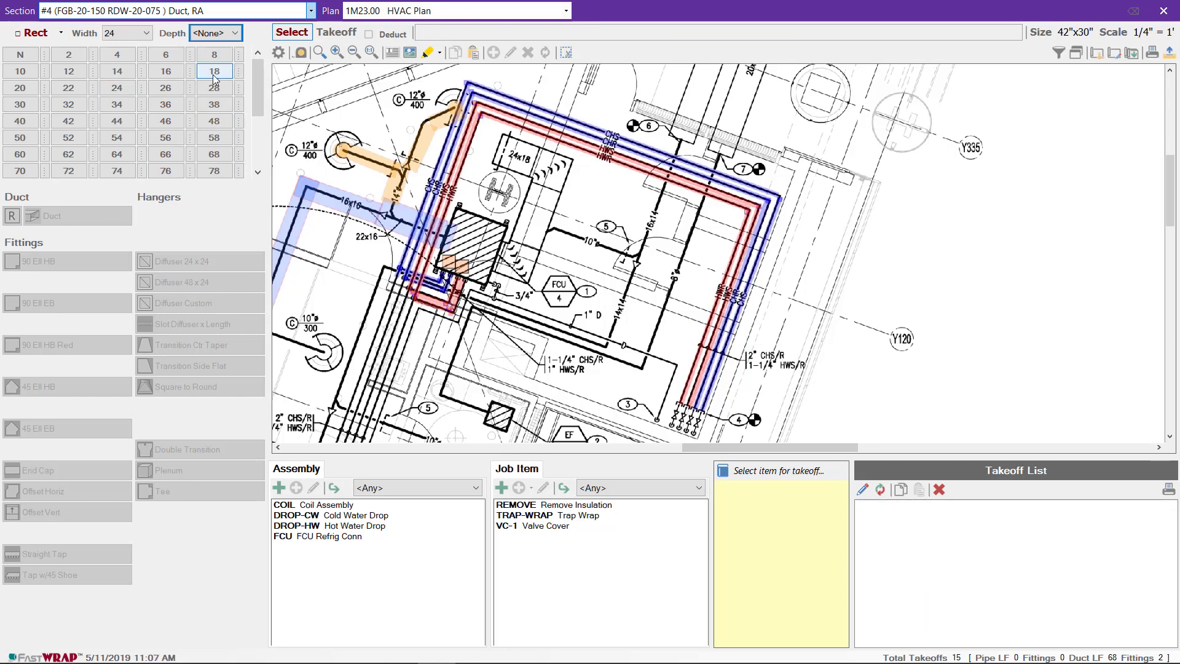
left_click(513, 246)
left_click(510, 277)
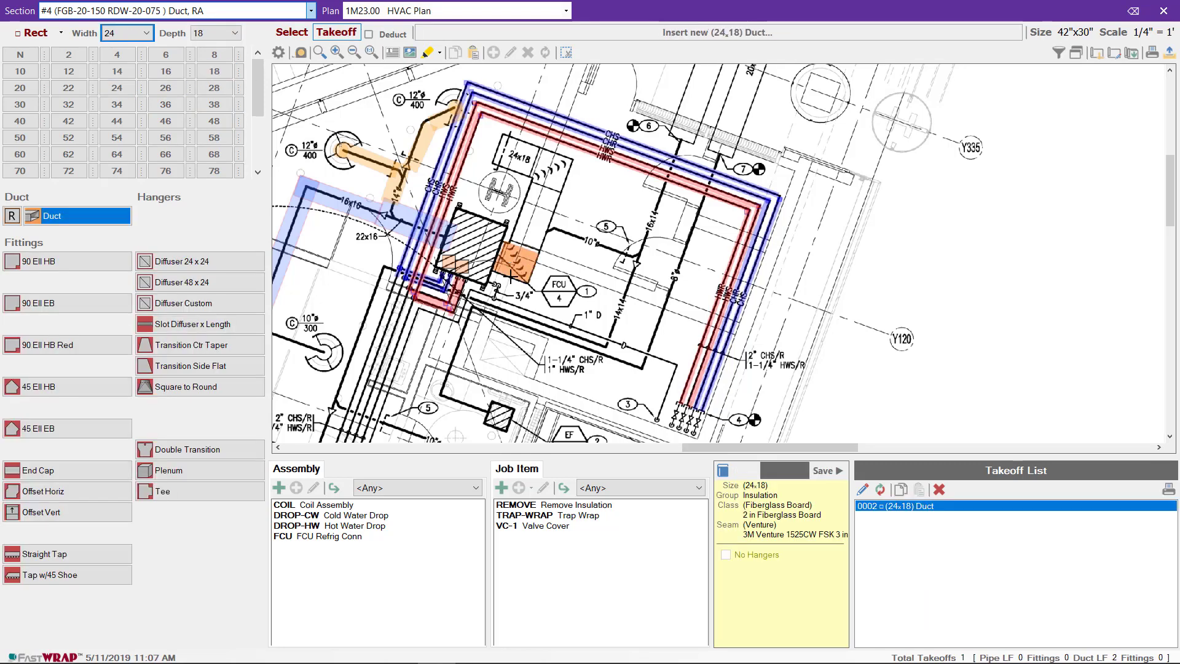
double_click(549, 162)
left_click(499, 151)
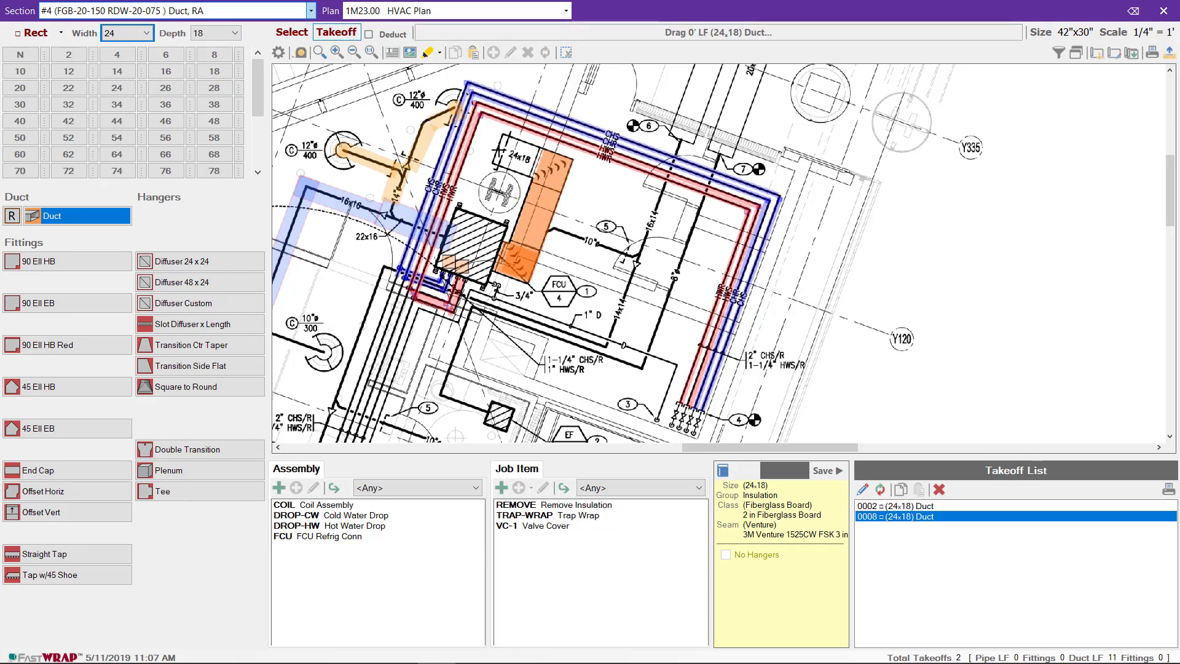
double_click(566, 173)
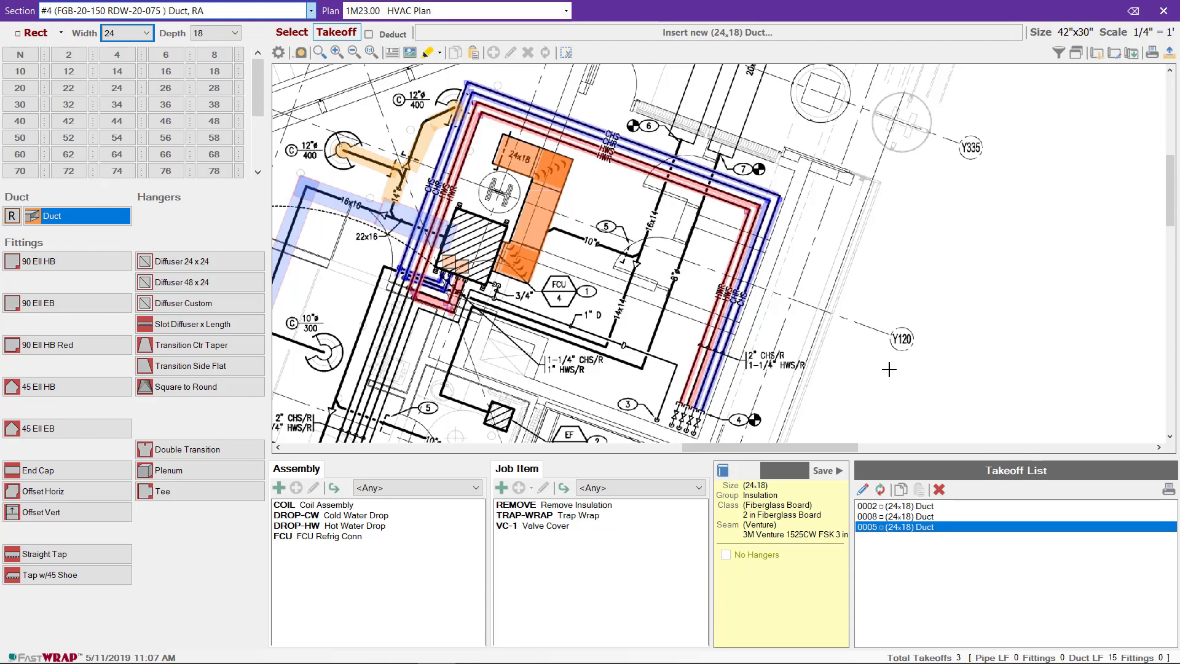
left_click(1163, 12)
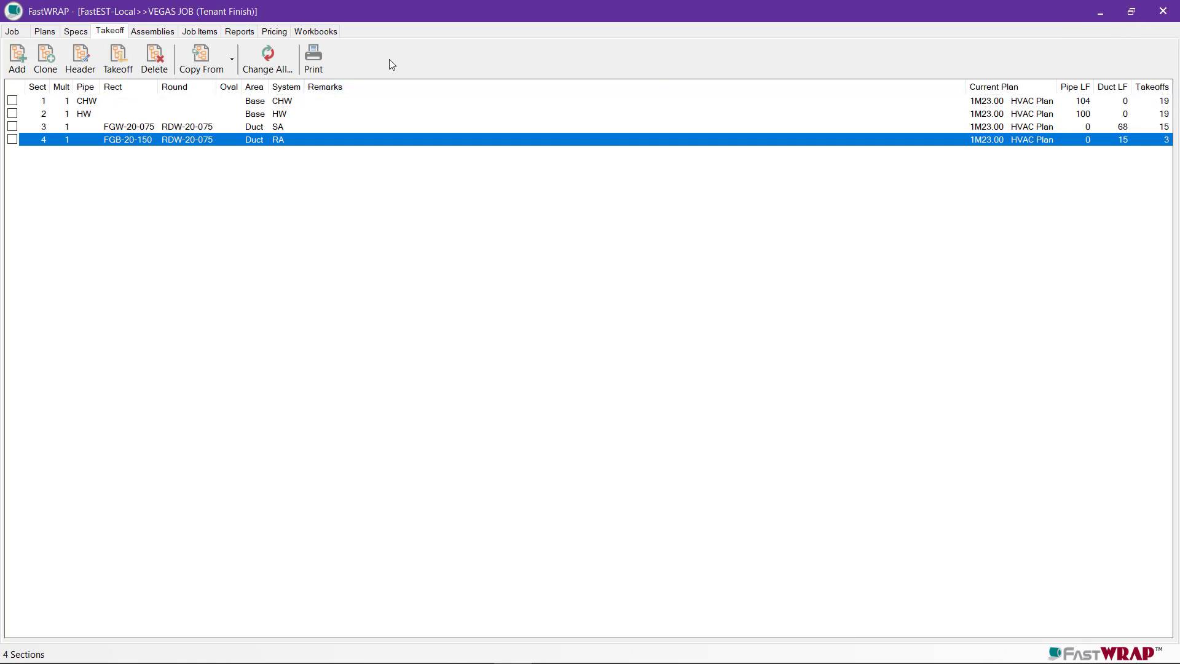
Recalculate all sections and view the Exceptions list flagging the FG Board price quote.
left_click(241, 32)
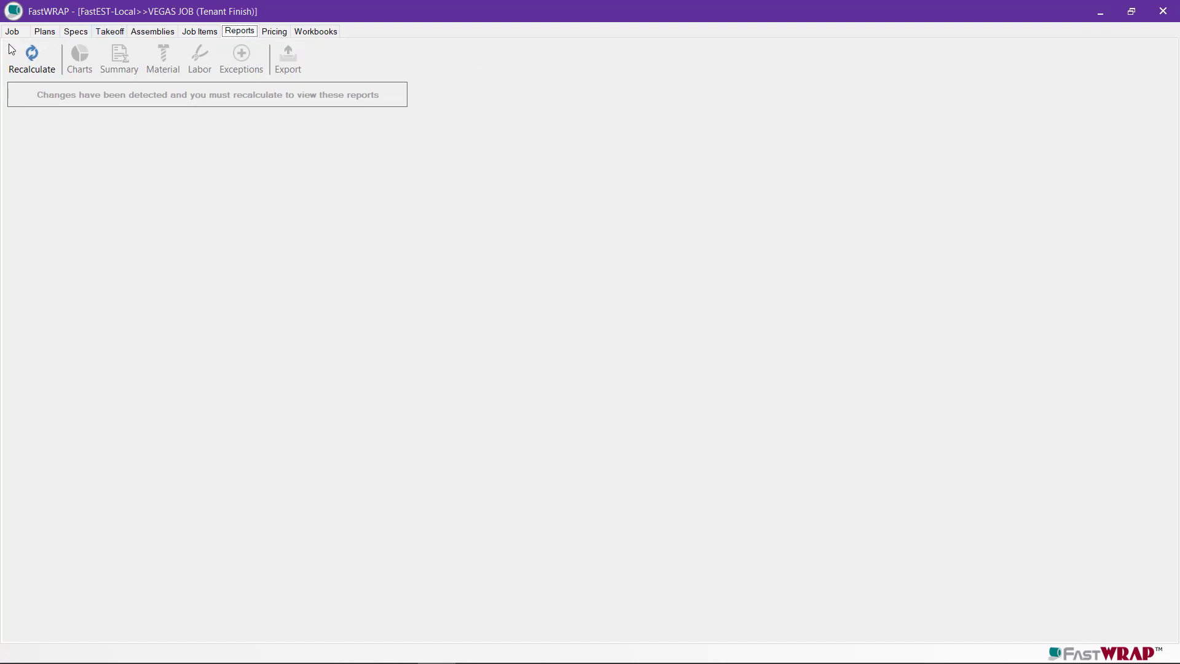
left_click(51, 58)
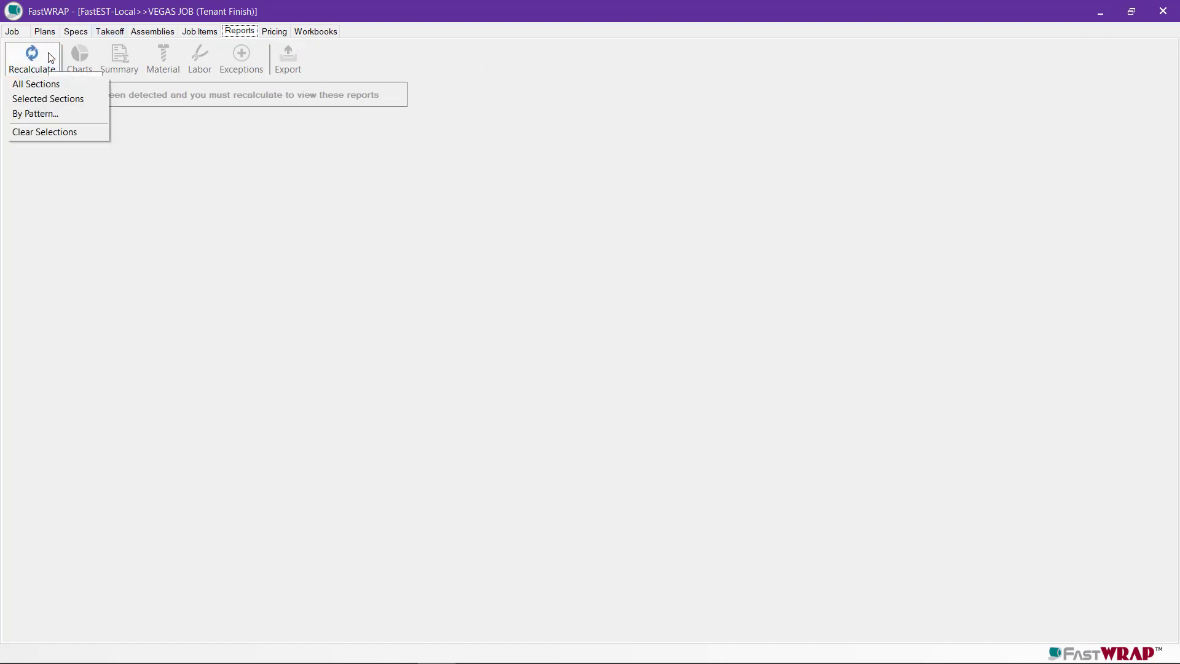
left_click(64, 84)
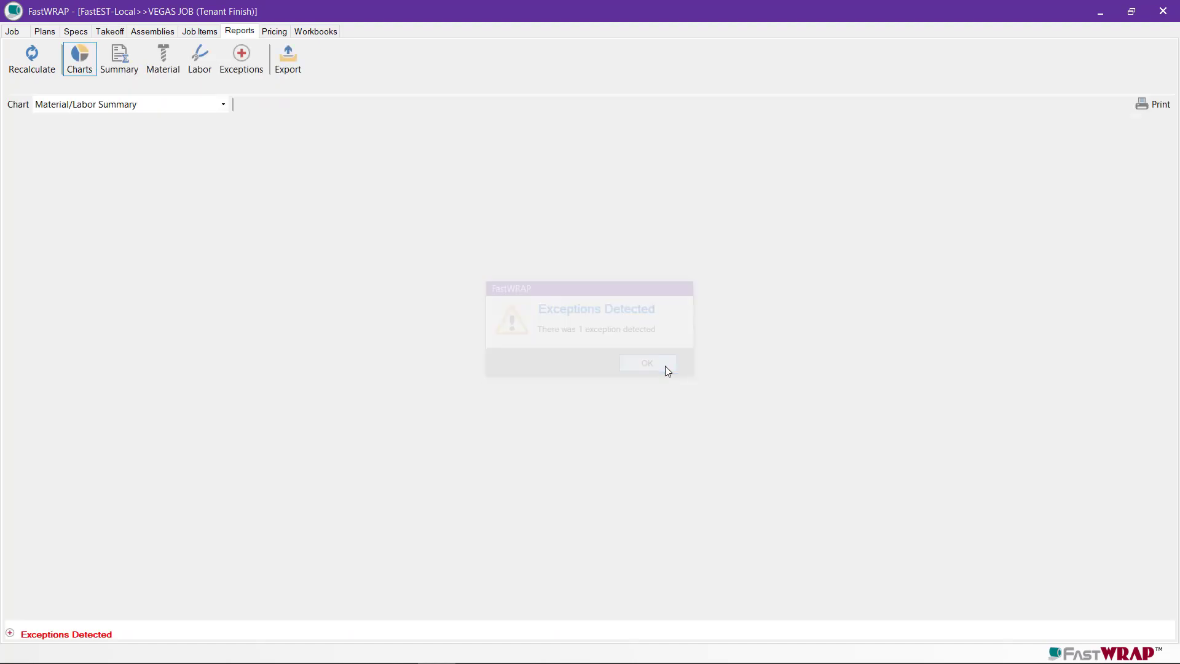
left_click(665, 366)
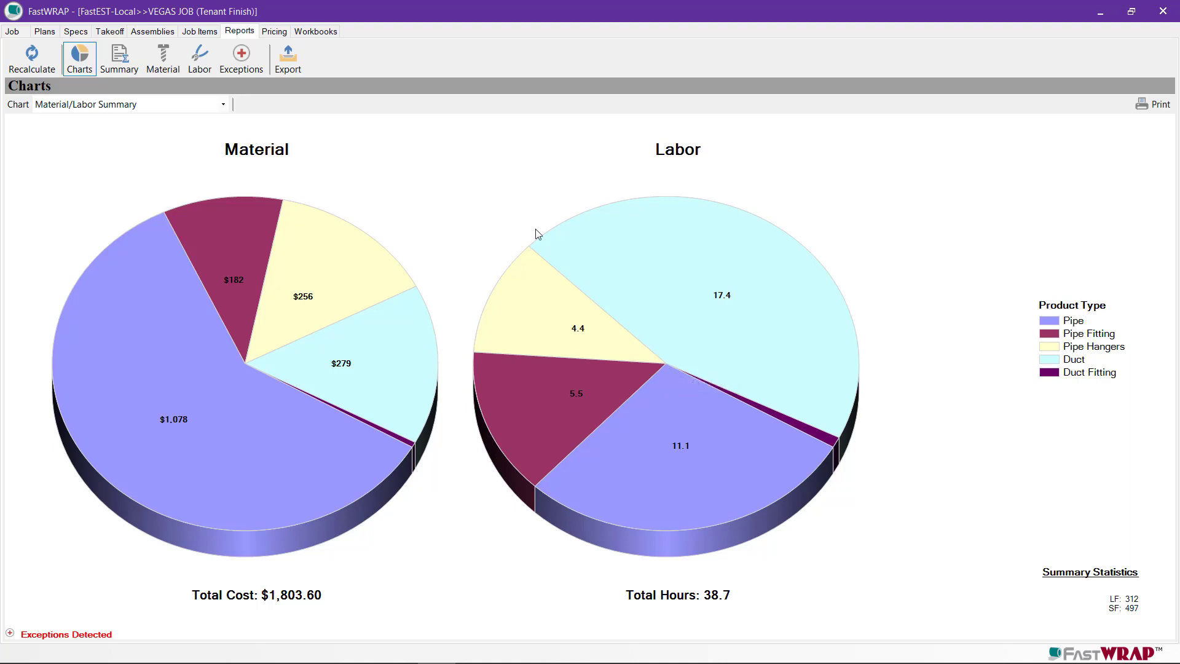
left_click(259, 69)
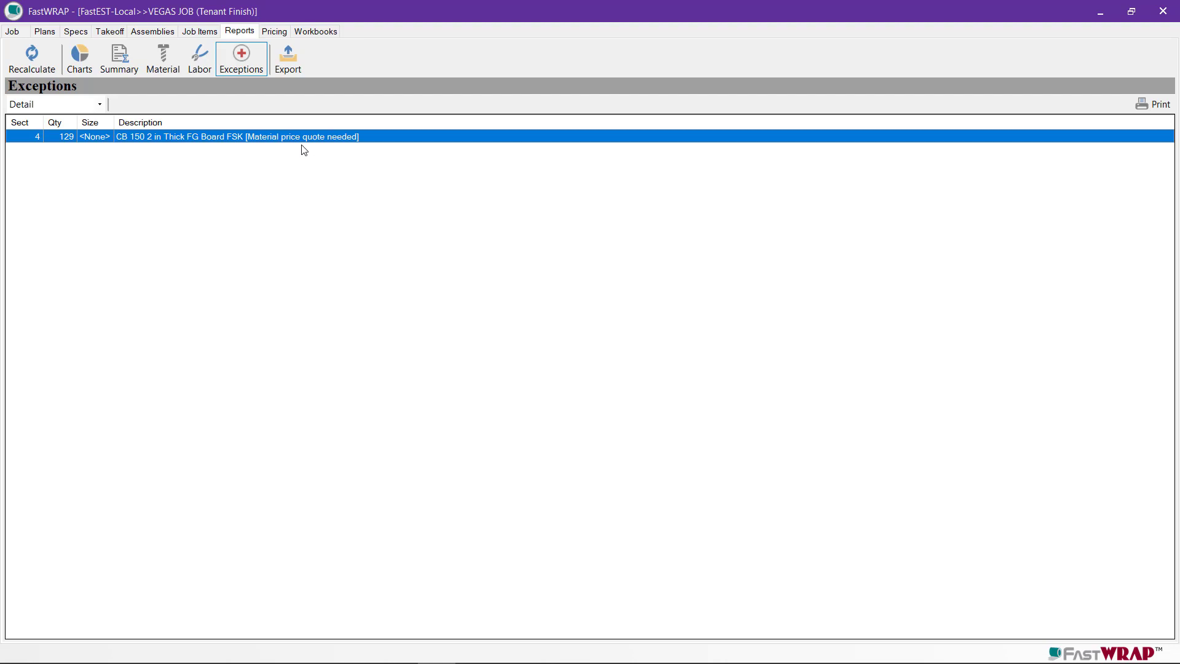
Enter a net price of .25 for the CB 150 2 in Thick FG Board.
left_click(281, 34)
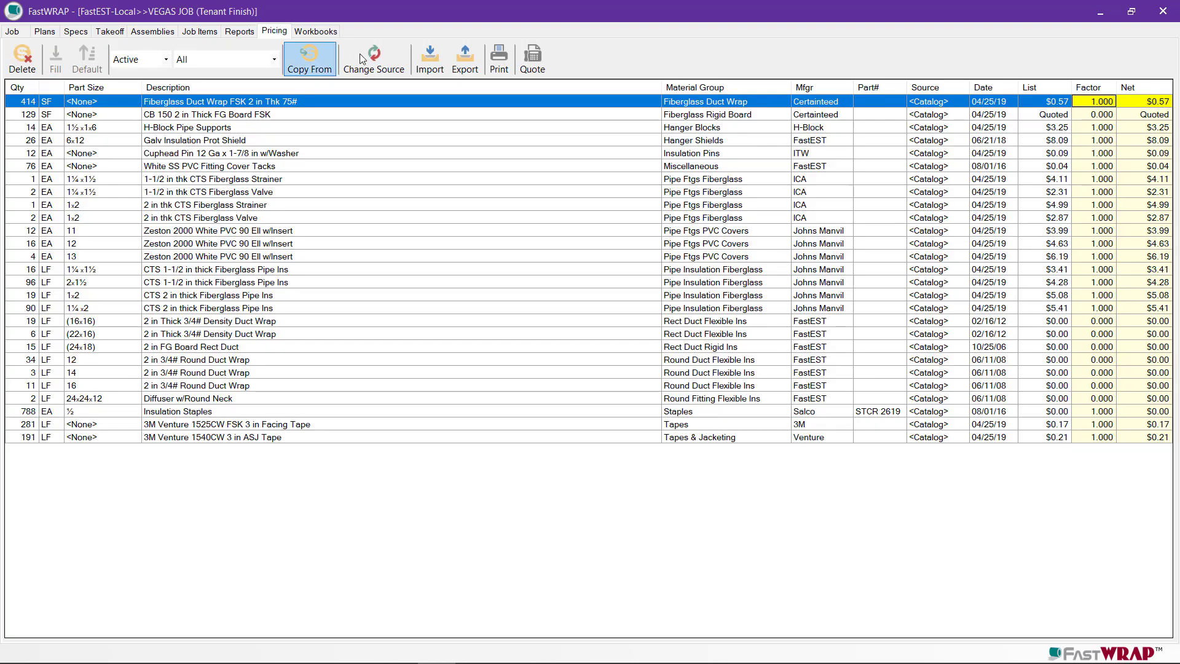
left_click(1153, 115)
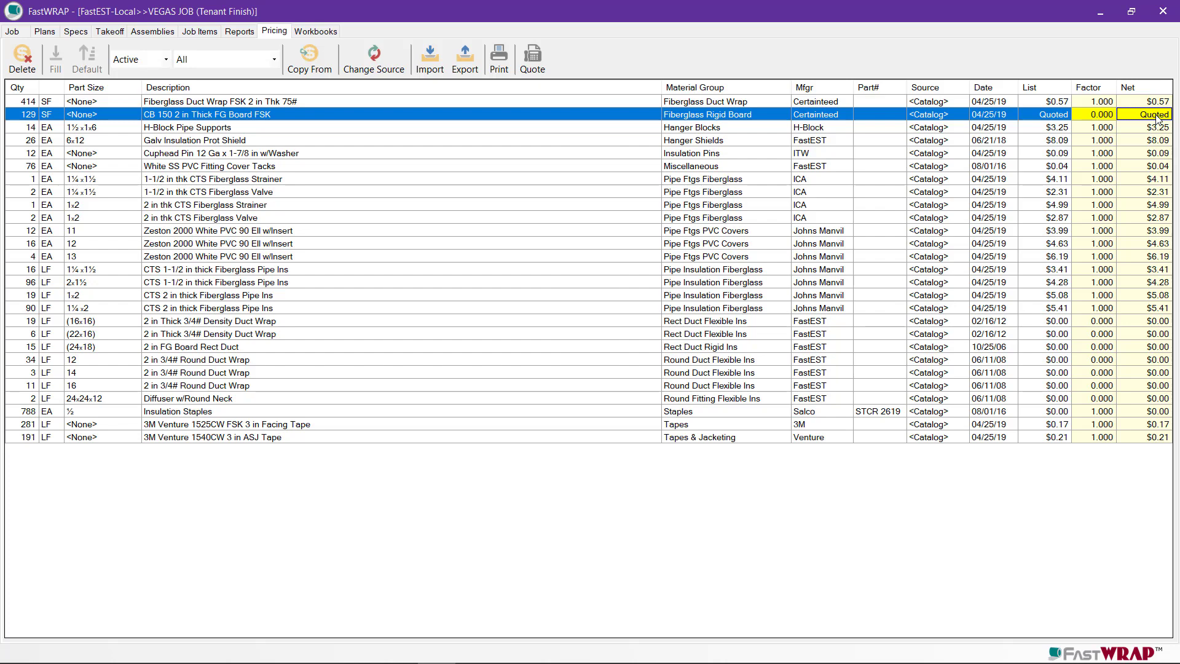
type(".25")
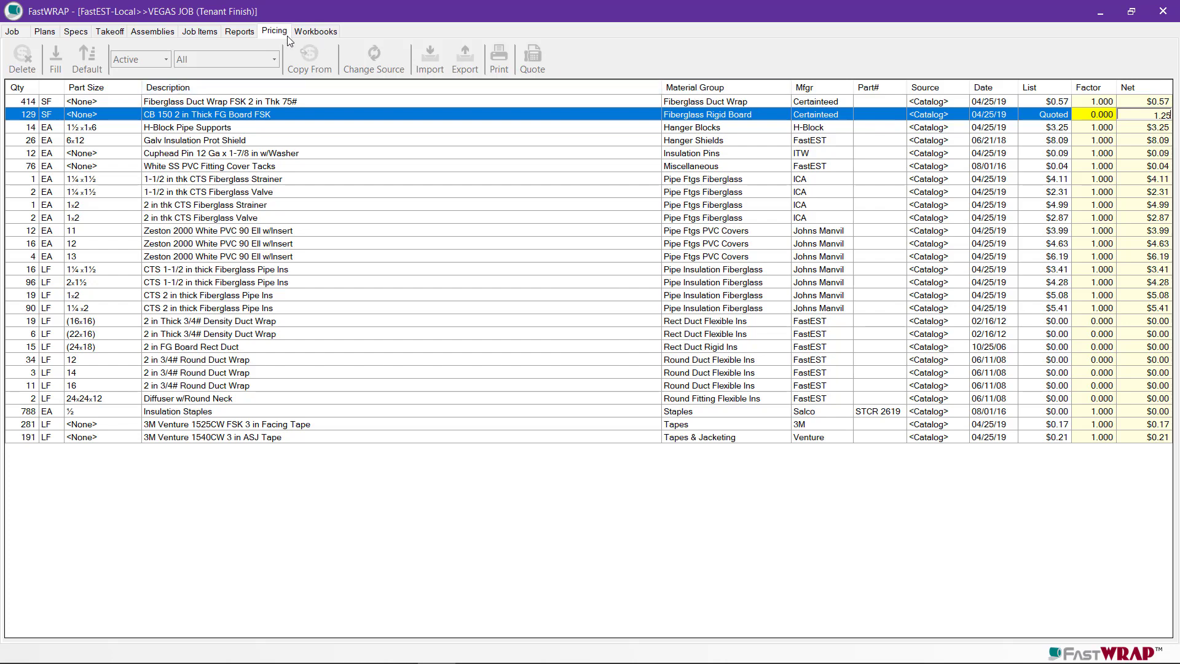
Recalculate all sections and view the Material report totalling $1,964.85.
left_click(239, 31)
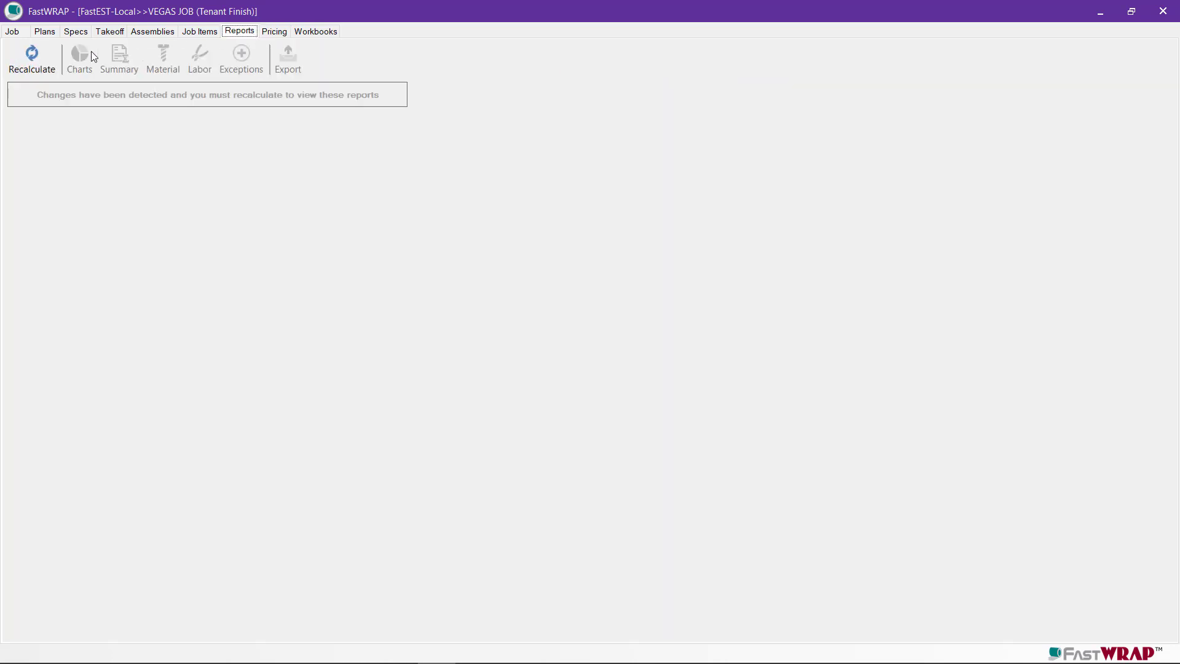
left_click(44, 55)
left_click(53, 86)
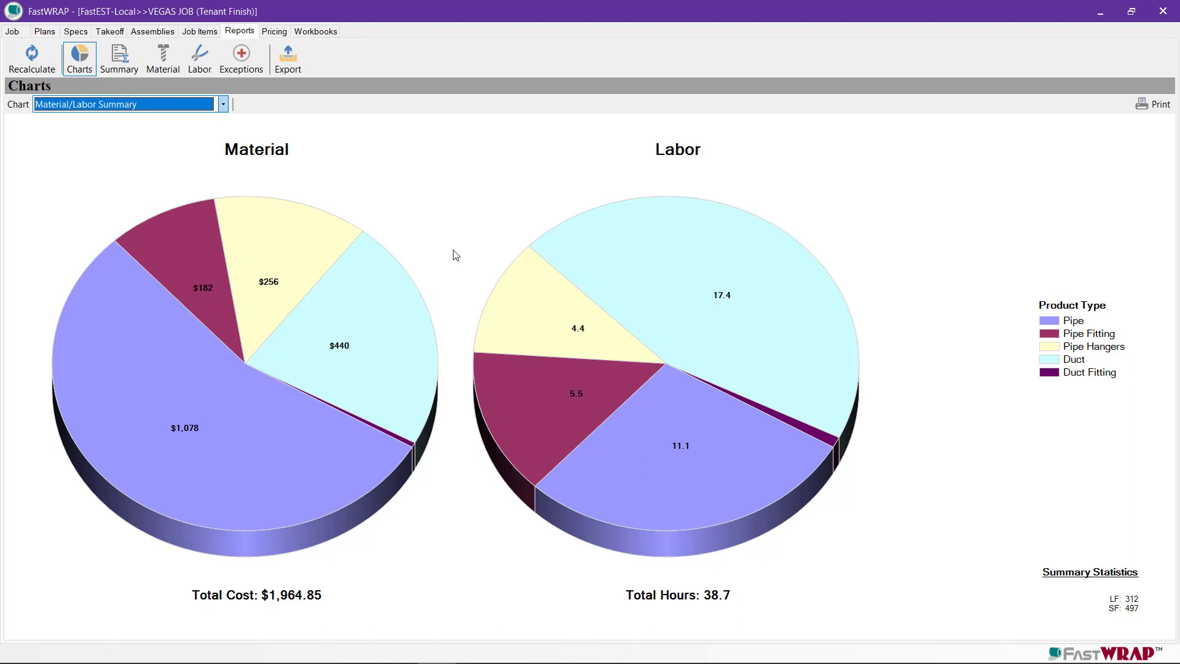
left_click(168, 56)
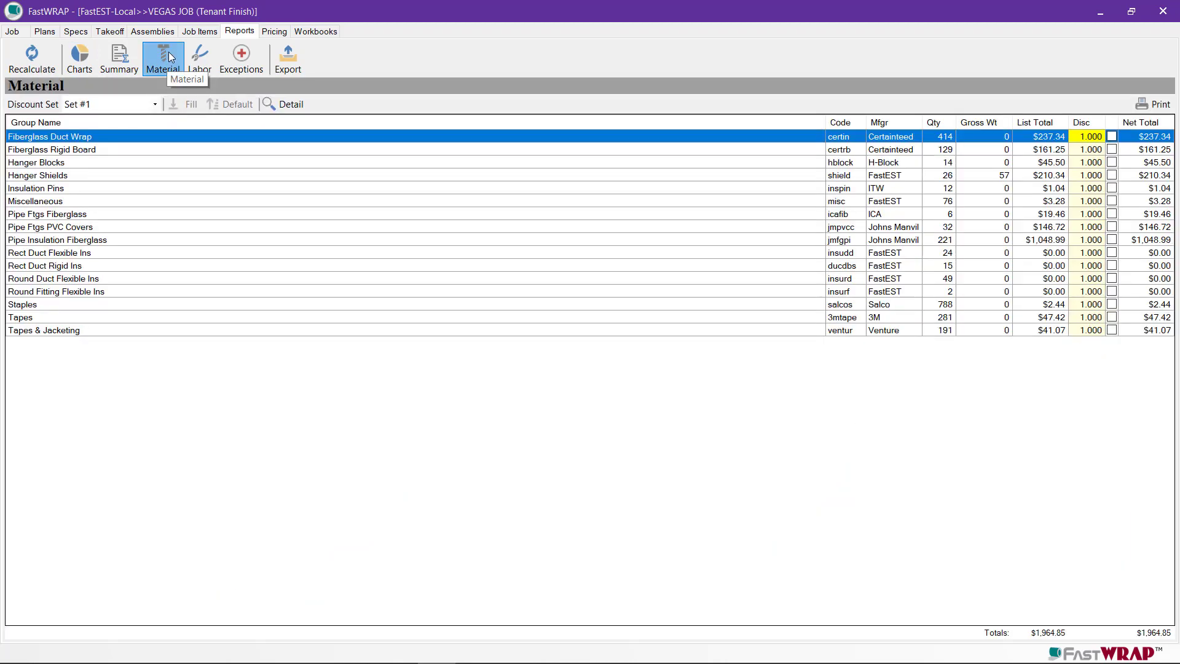
Set the Fiberglass Duct Wrap FSK 2 in net price to $0.54.
left_click(280, 30)
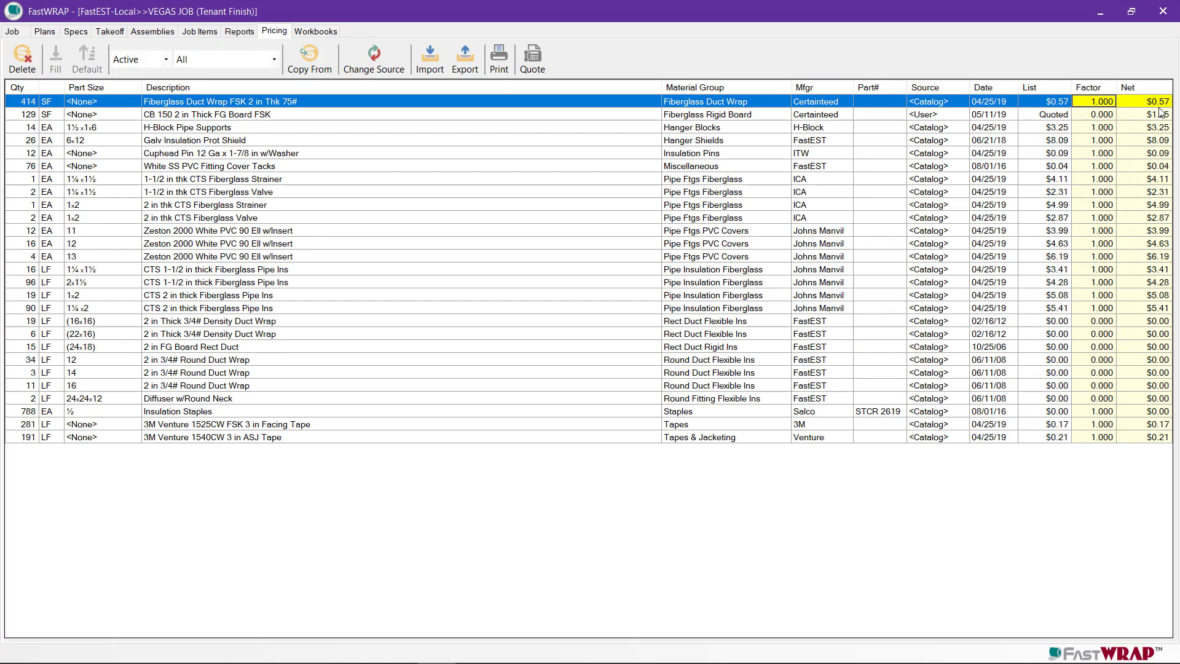
key("Tab")
type(".54")
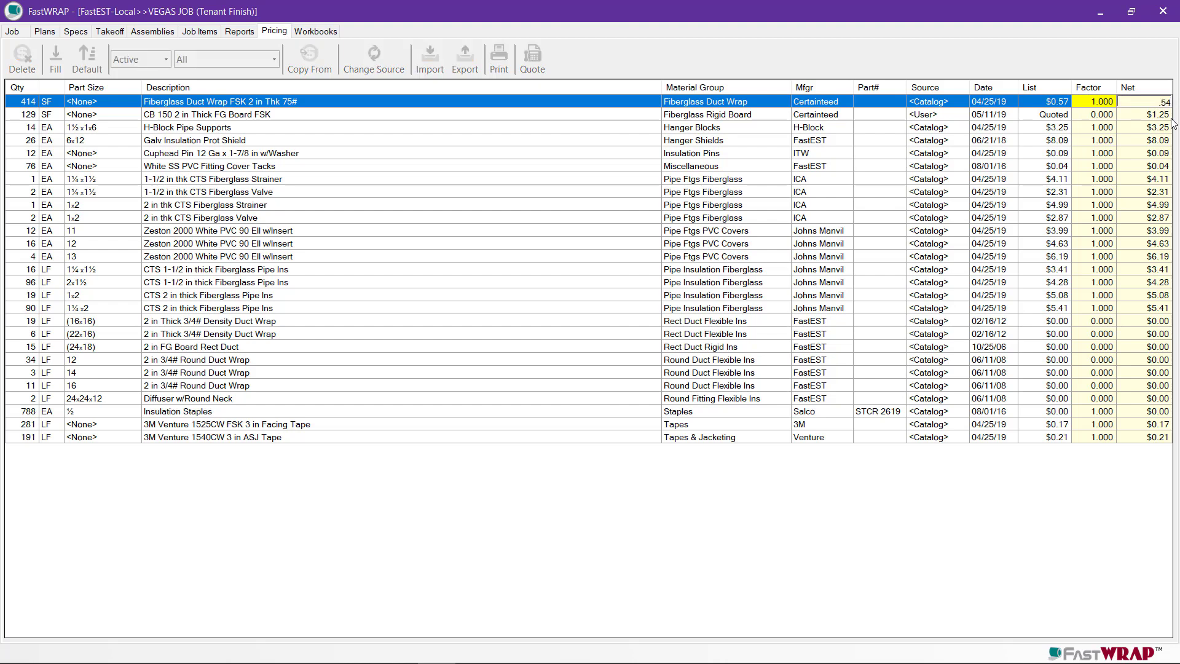
left_click(1160, 152)
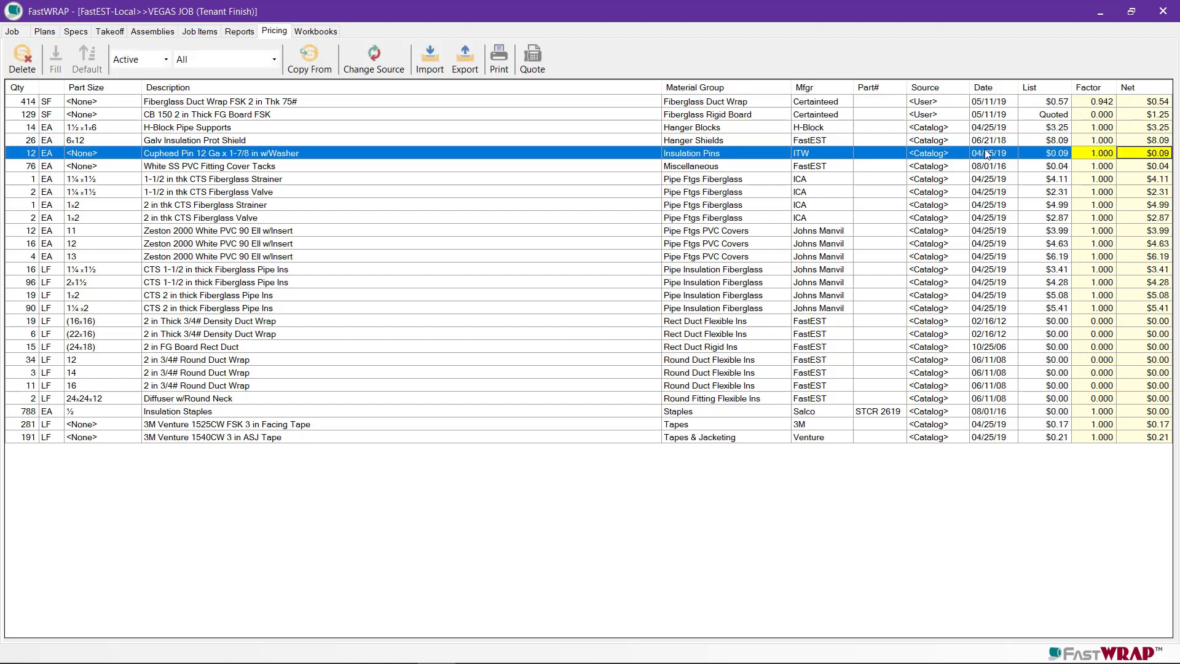
Recalculate all sections so material totals $1,951.13.
left_click(240, 32)
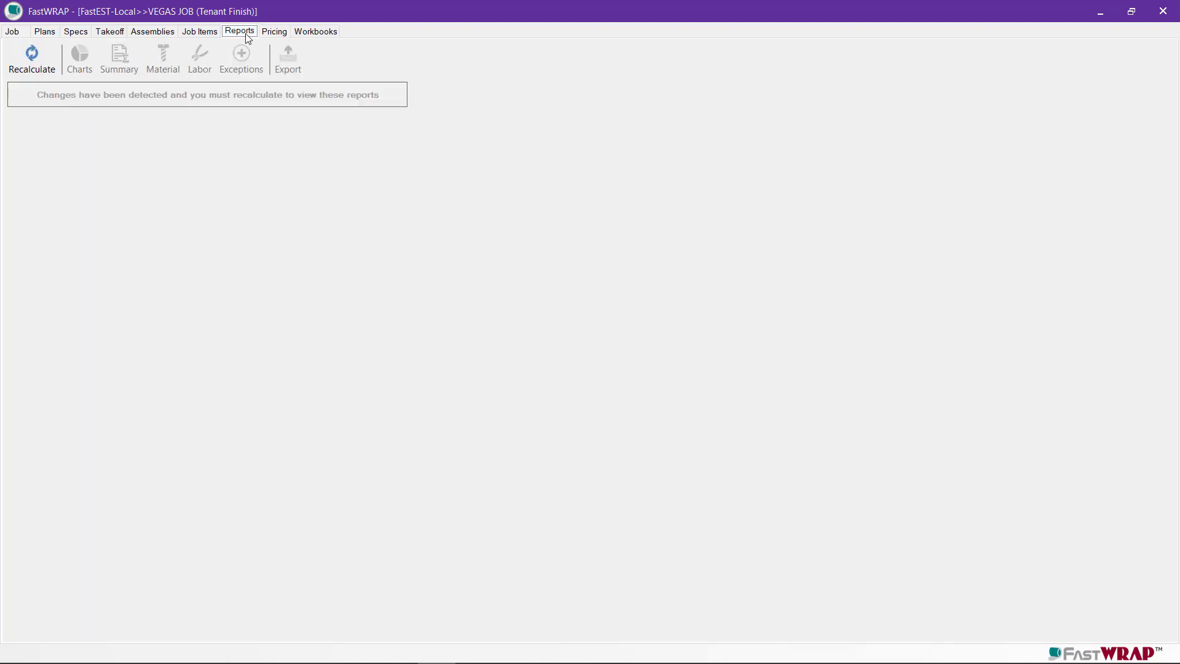
left_click(36, 60)
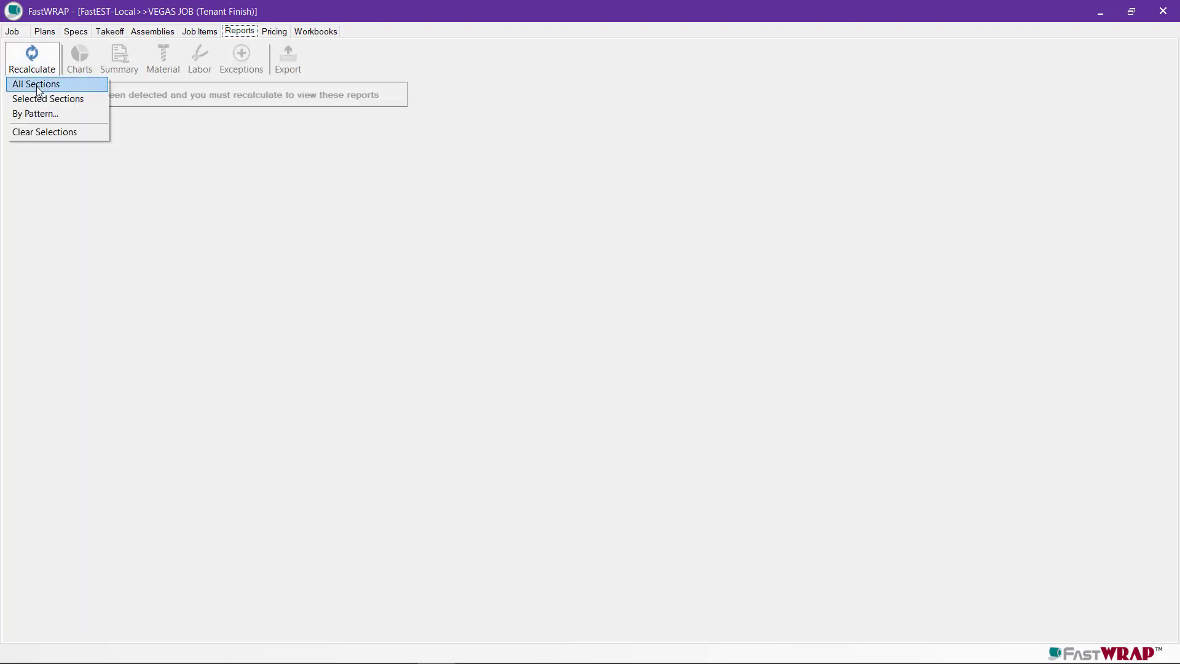
left_click(38, 86)
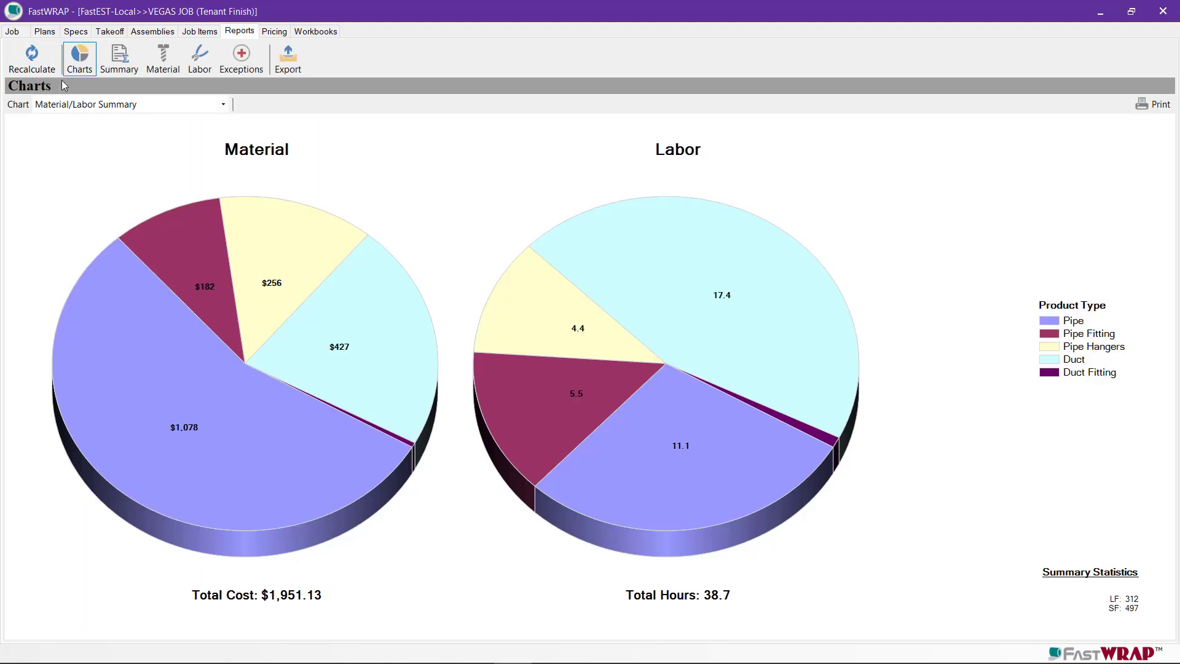
Review the Labor report's pipe and duct labor figures.
left_click(200, 61)
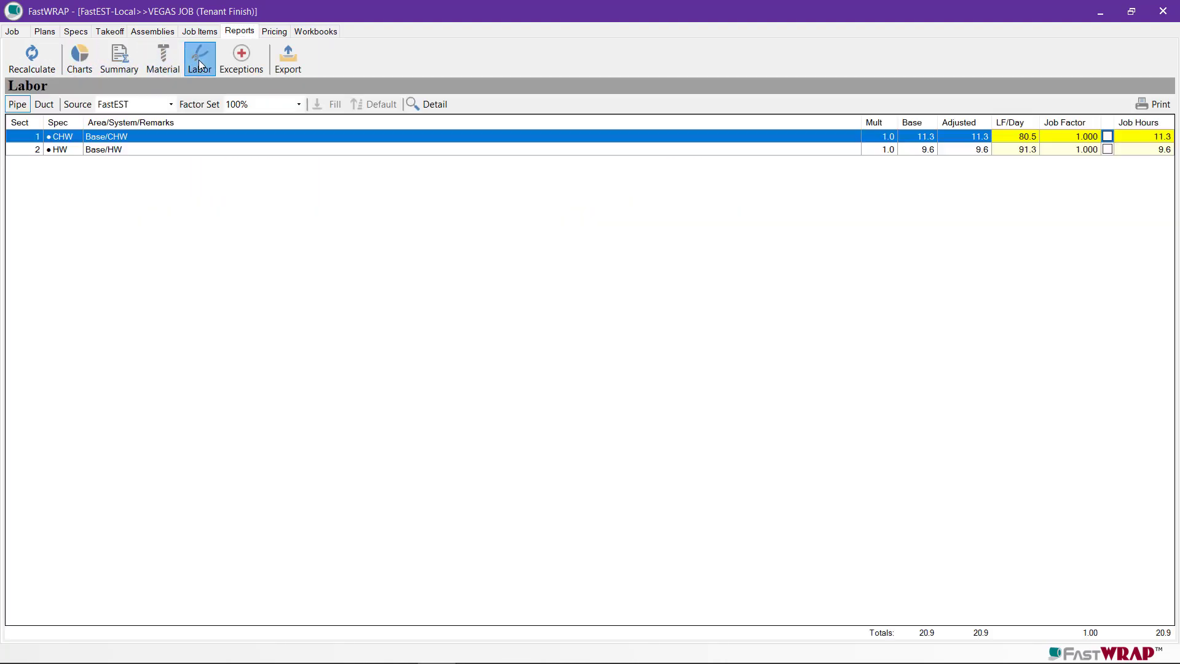
left_click(168, 152)
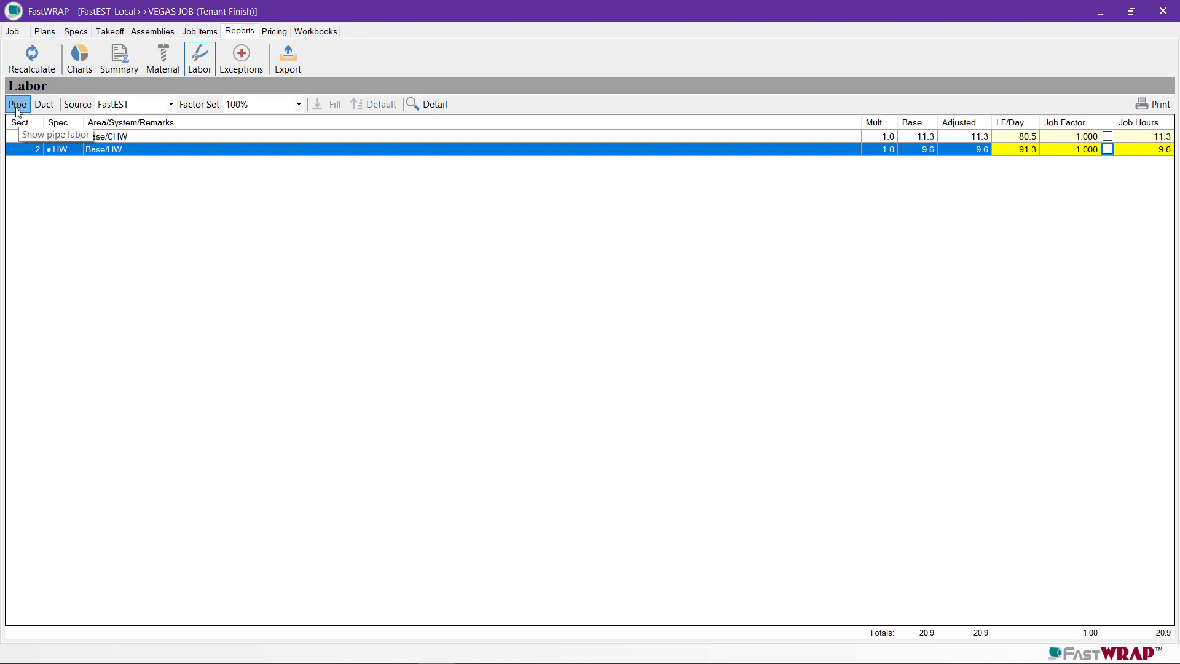
left_click(44, 105)
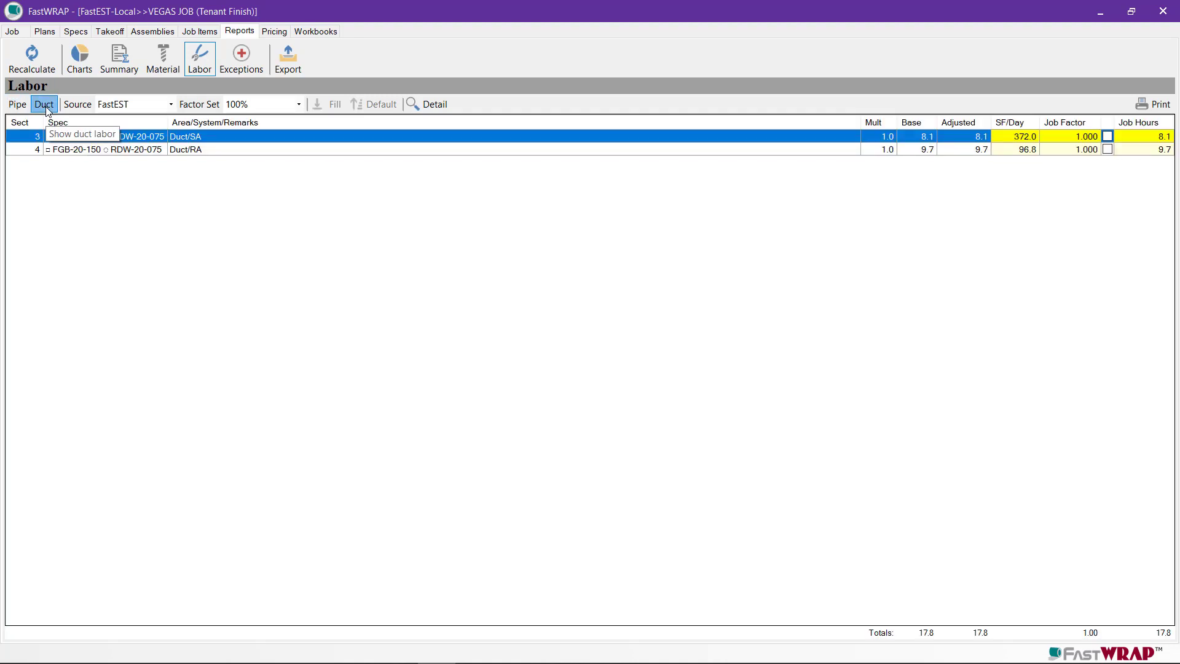
left_click(17, 104)
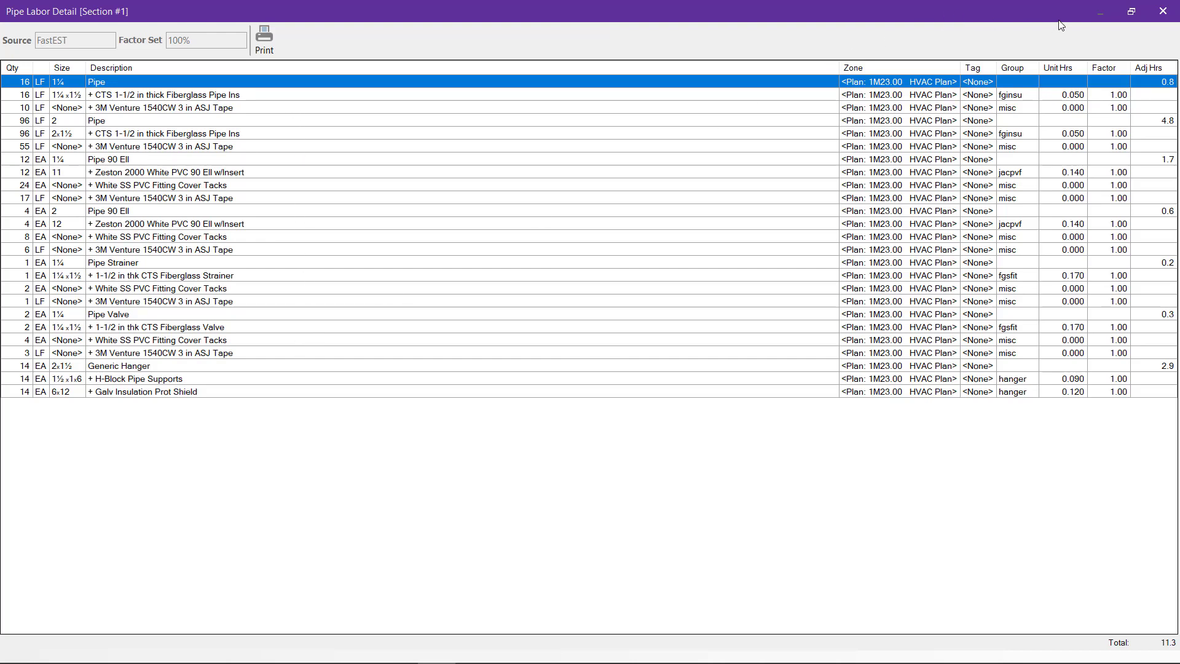
left_click(1164, 12)
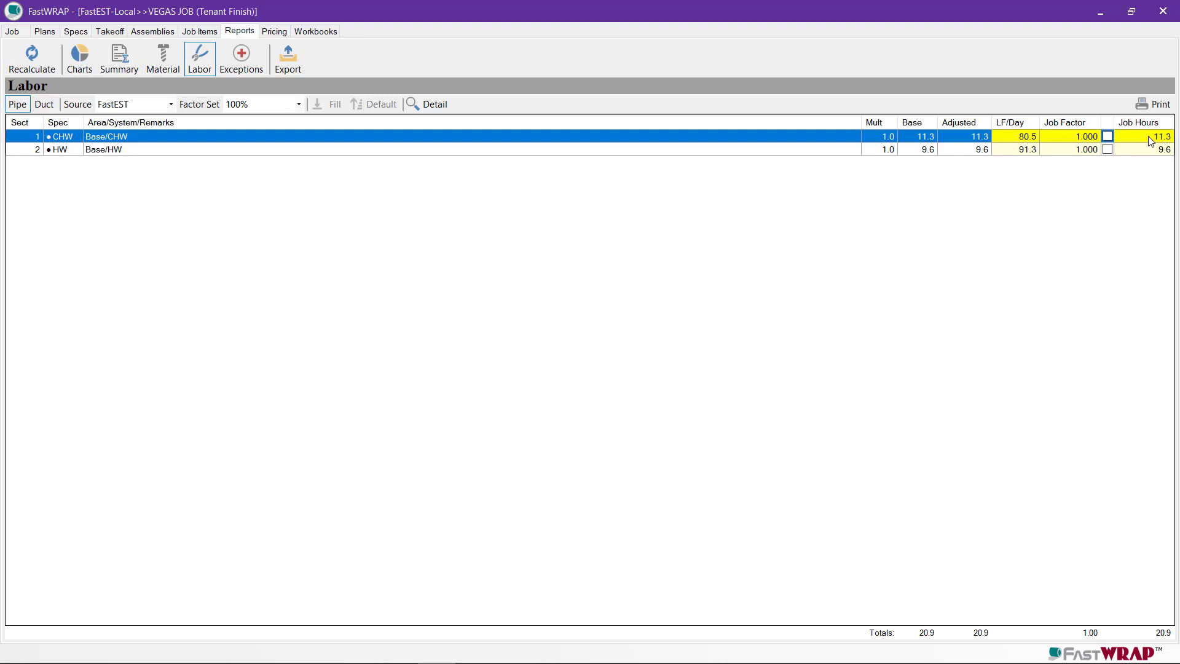
Set the CHW pipe production rate to 100 LF/Day.
left_click(1030, 139)
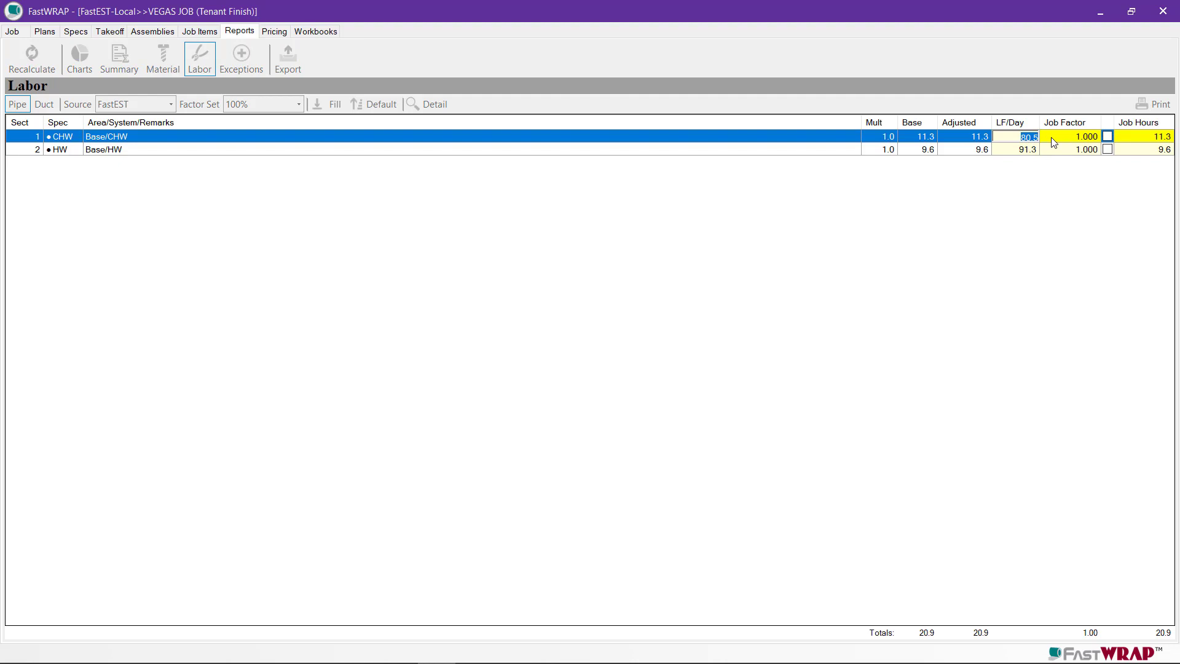
type("100")
left_click(1070, 149)
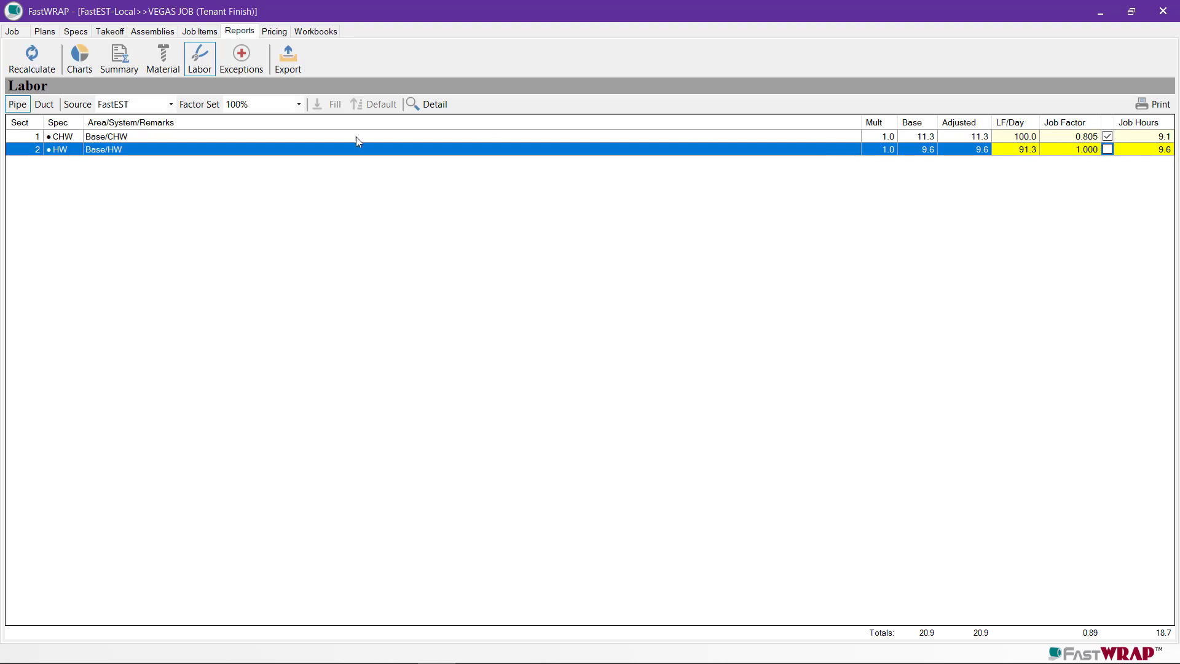
Change the Duct/SA labor rate to 450 SF/Day in the duct labor rows.
left_click(44, 104)
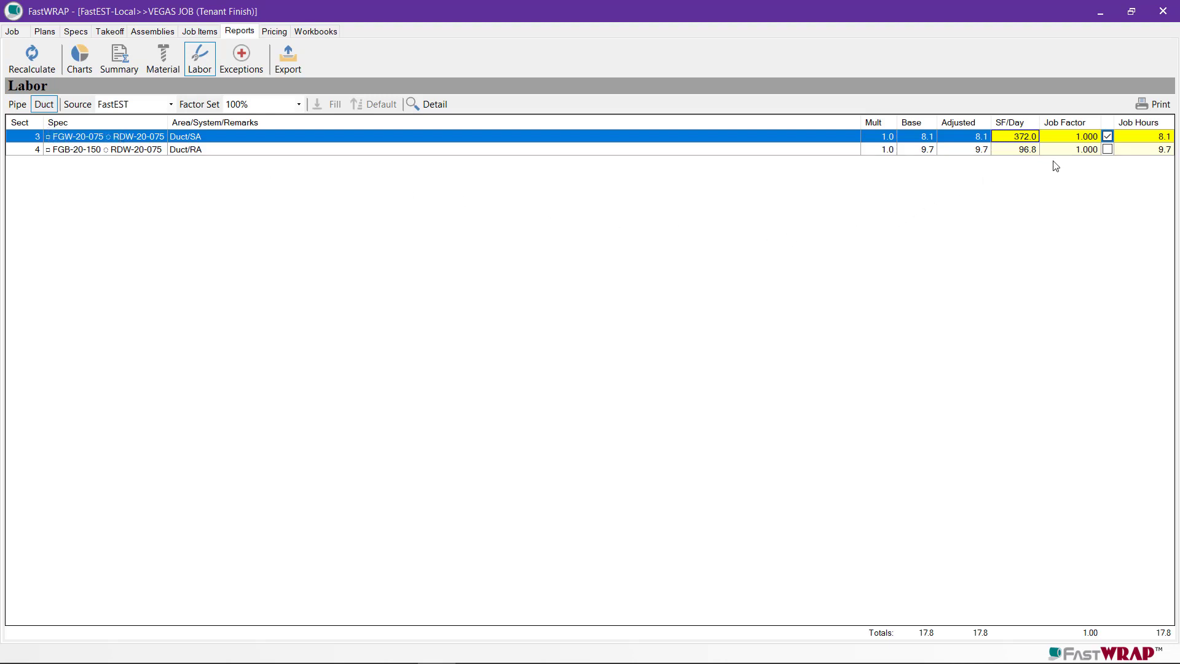
left_click(1019, 140)
type("450")
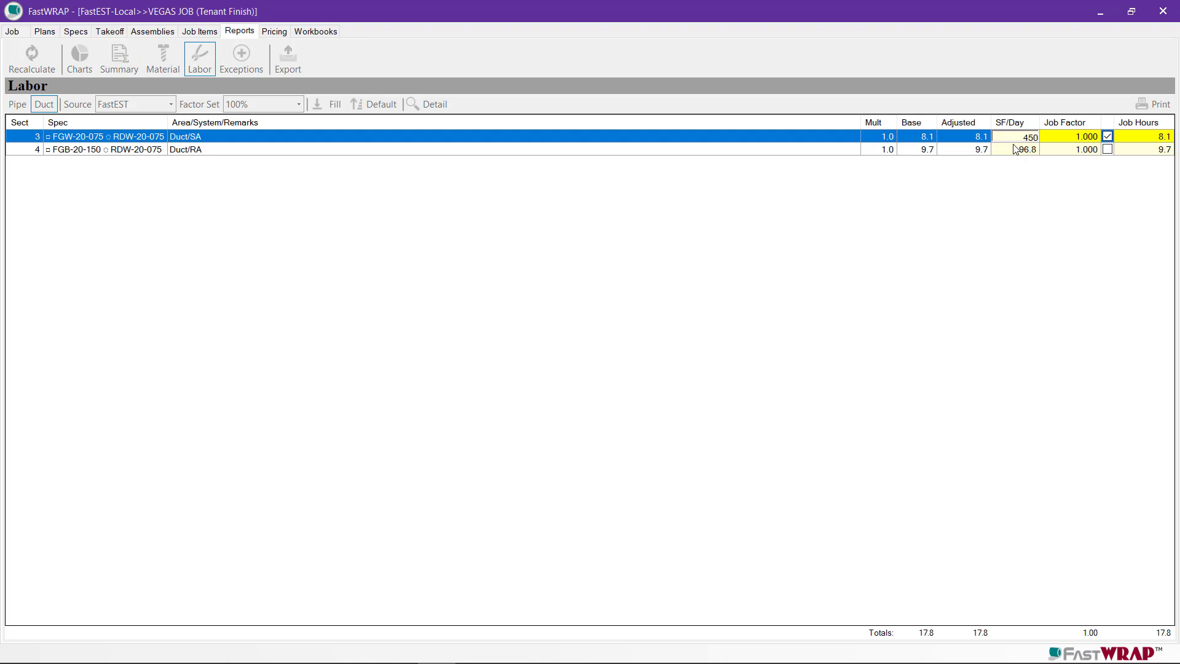
left_click(1068, 151)
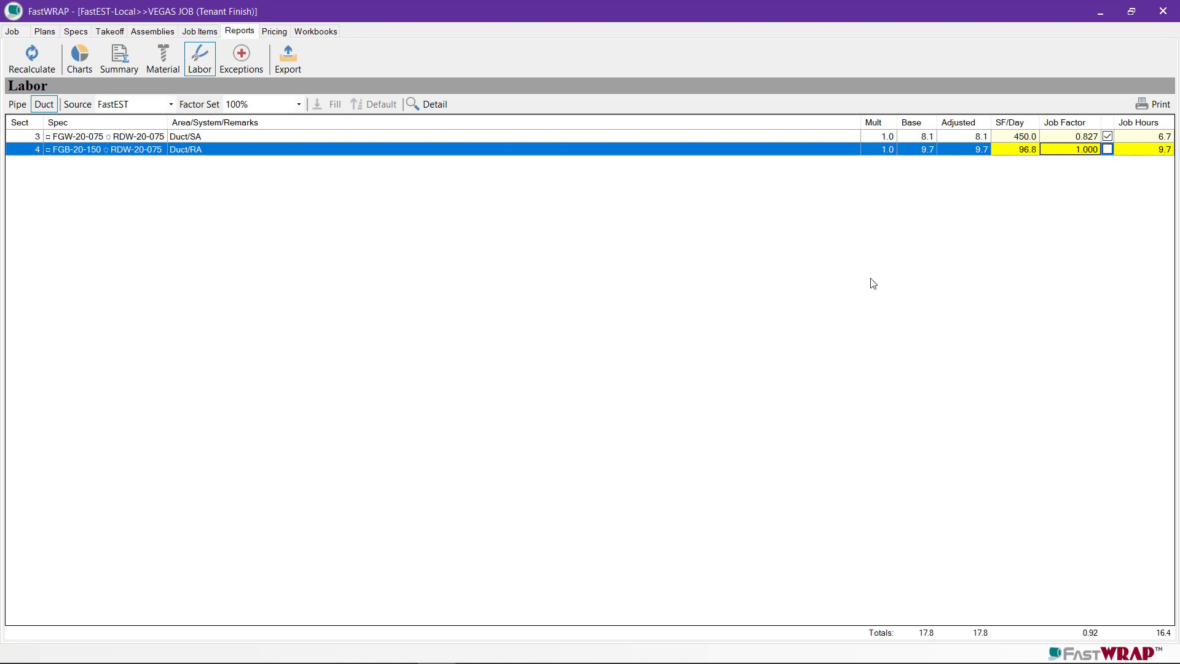
Create a workbook named Vegas loaded with the job data and open it in Excel.
left_click(316, 31)
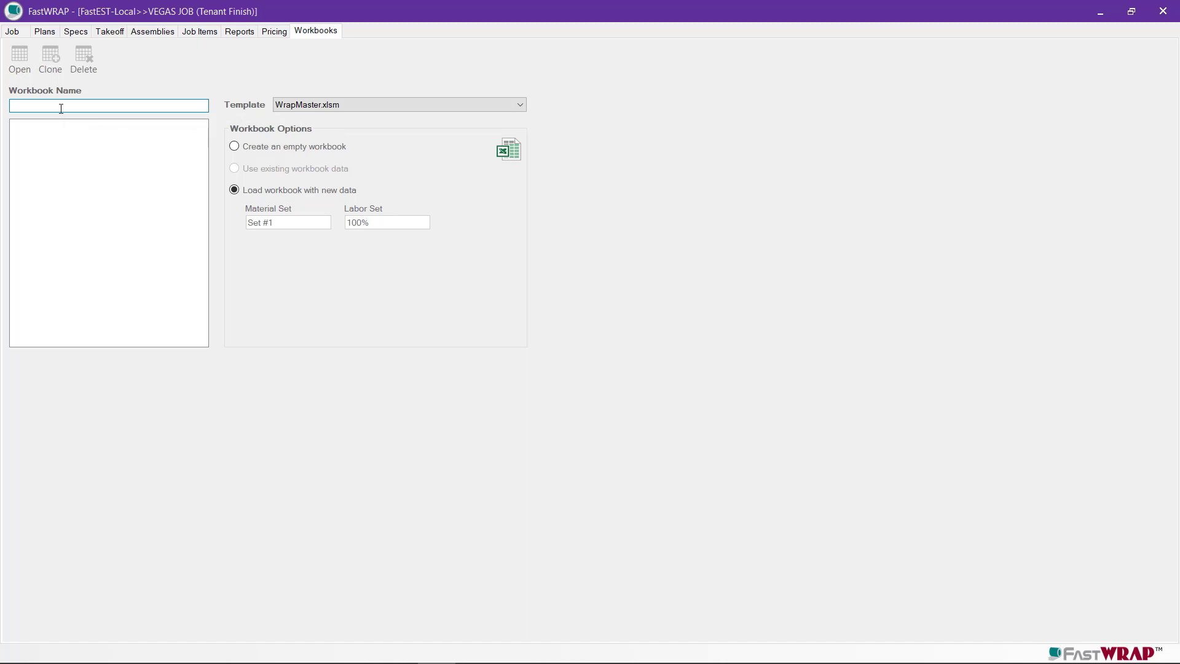
type("Vegas")
left_click(15, 64)
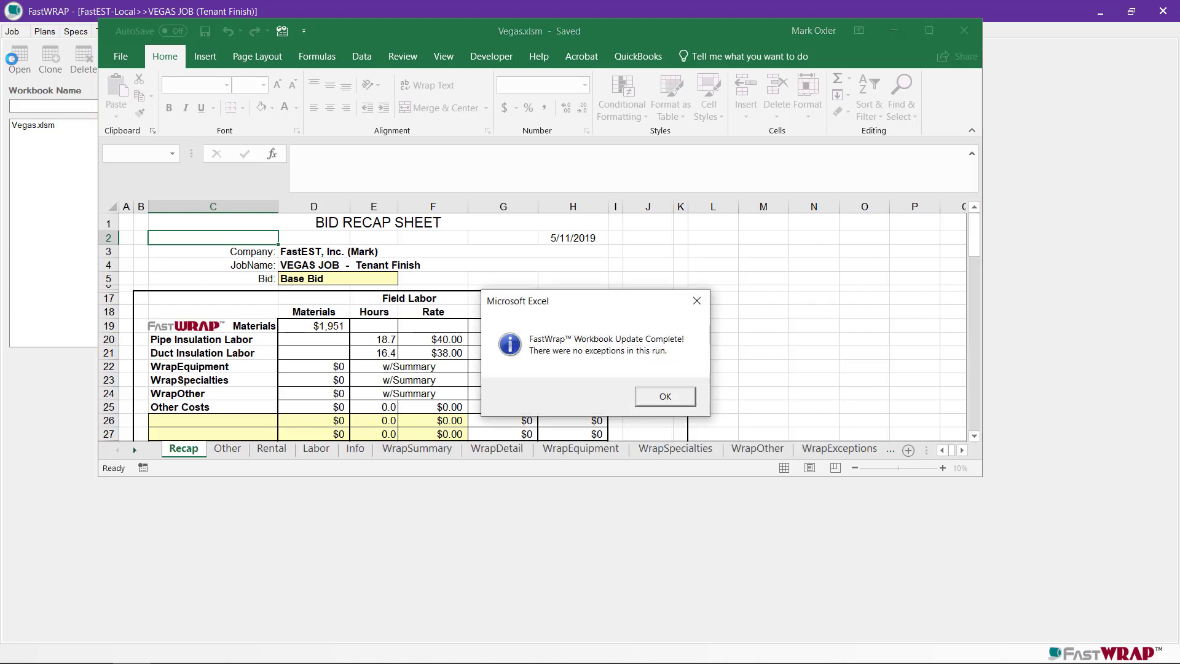
Dismiss the FastWrap Workbook Update Complete notice and maximize the Vegas workbook window.
left_click(672, 398)
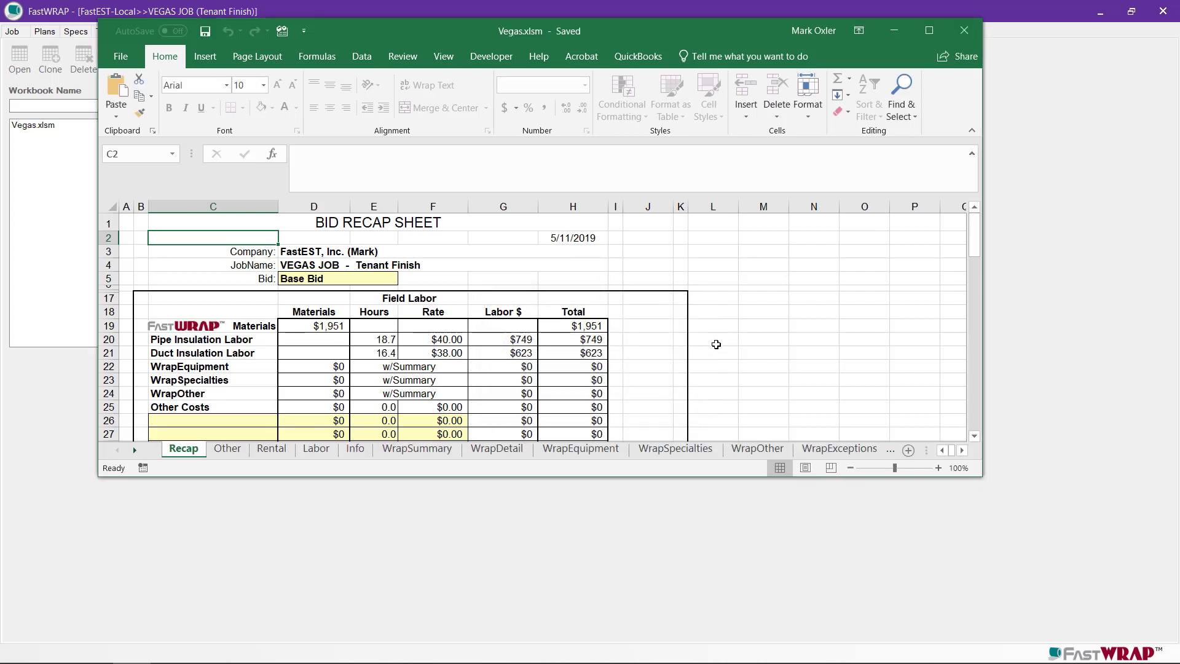
left_click(929, 31)
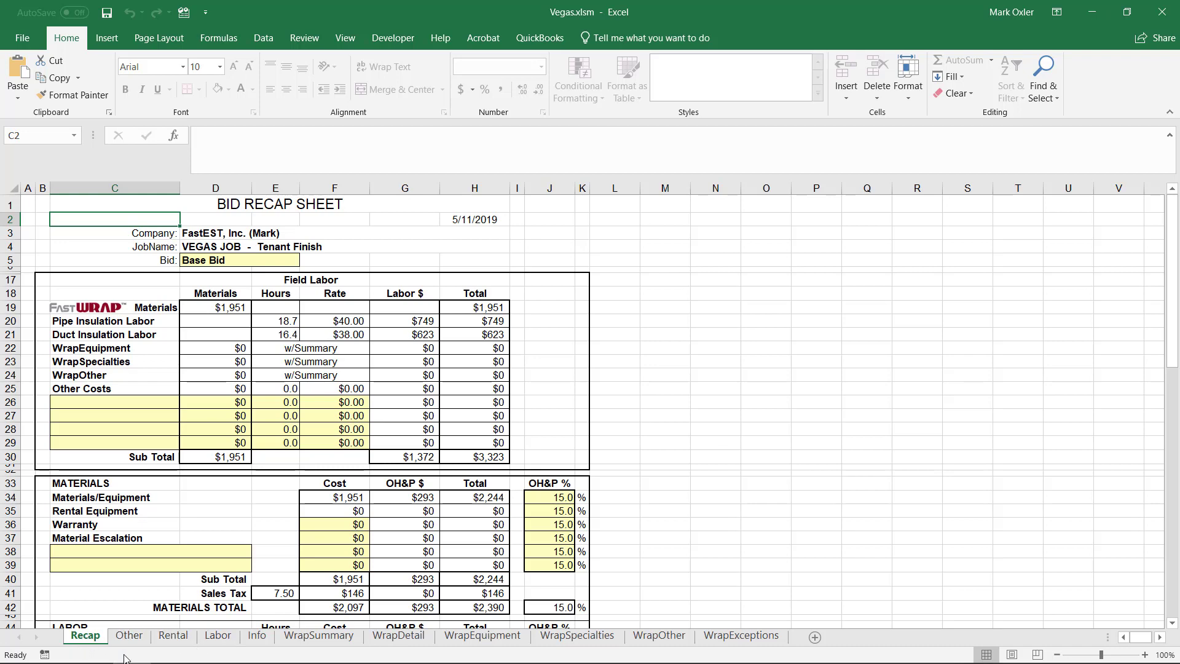
Enter $350 for Job Storage Trailers in D11 on the Other sheet.
left_click(142, 639)
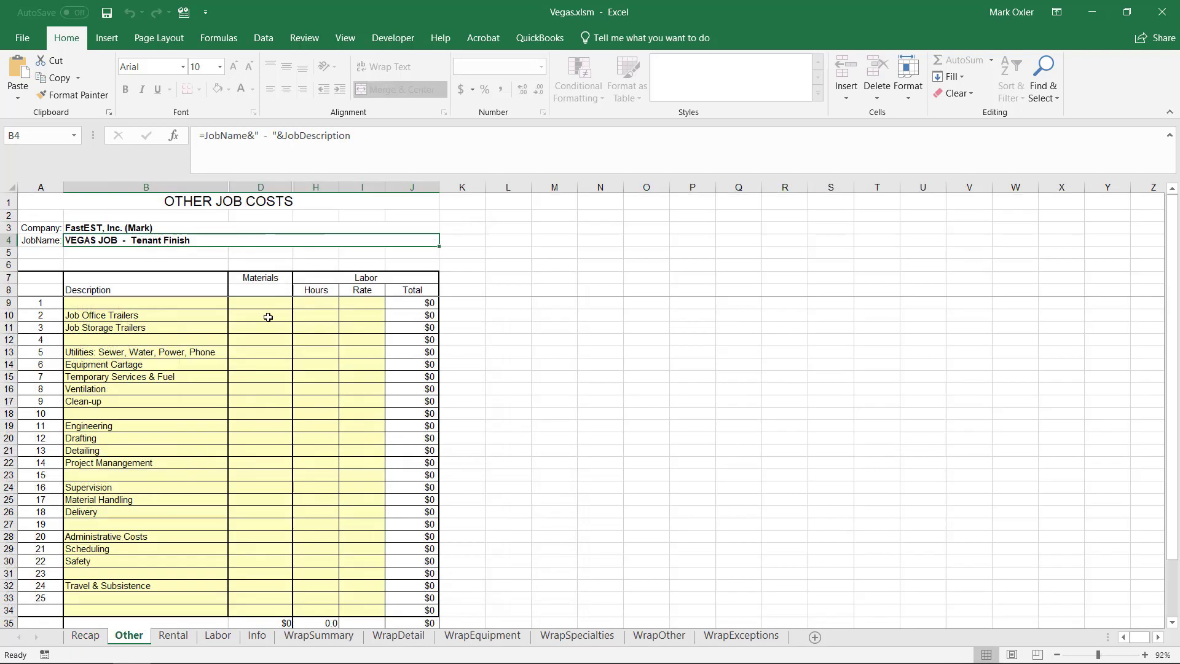
left_click(267, 326)
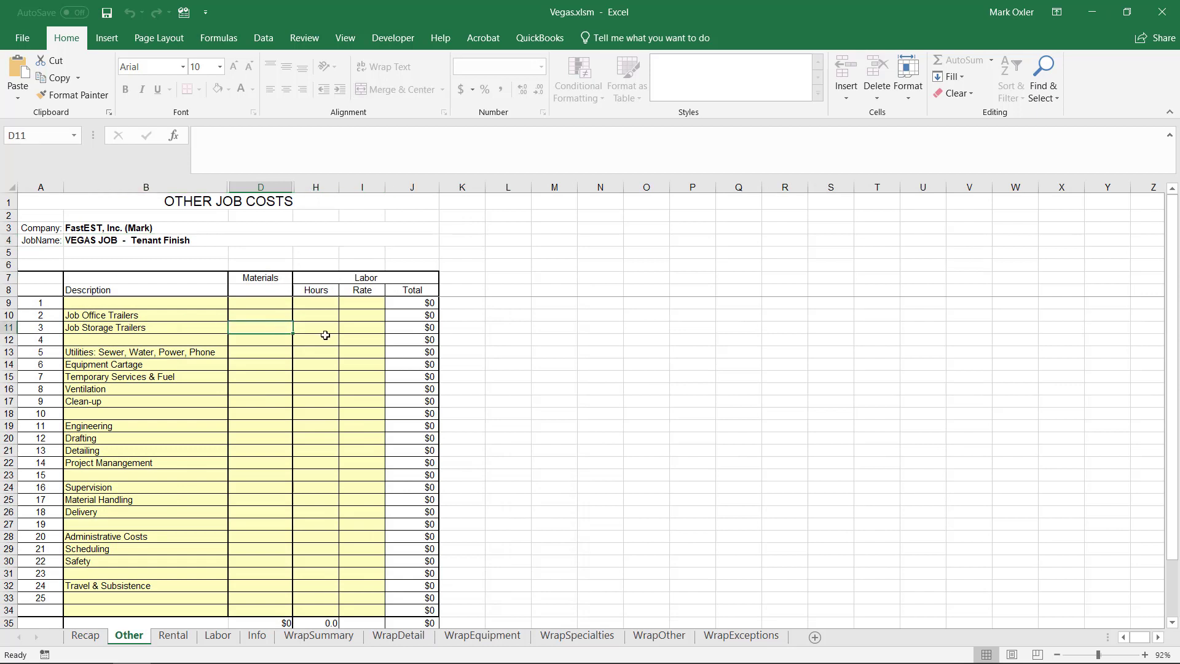
type("350")
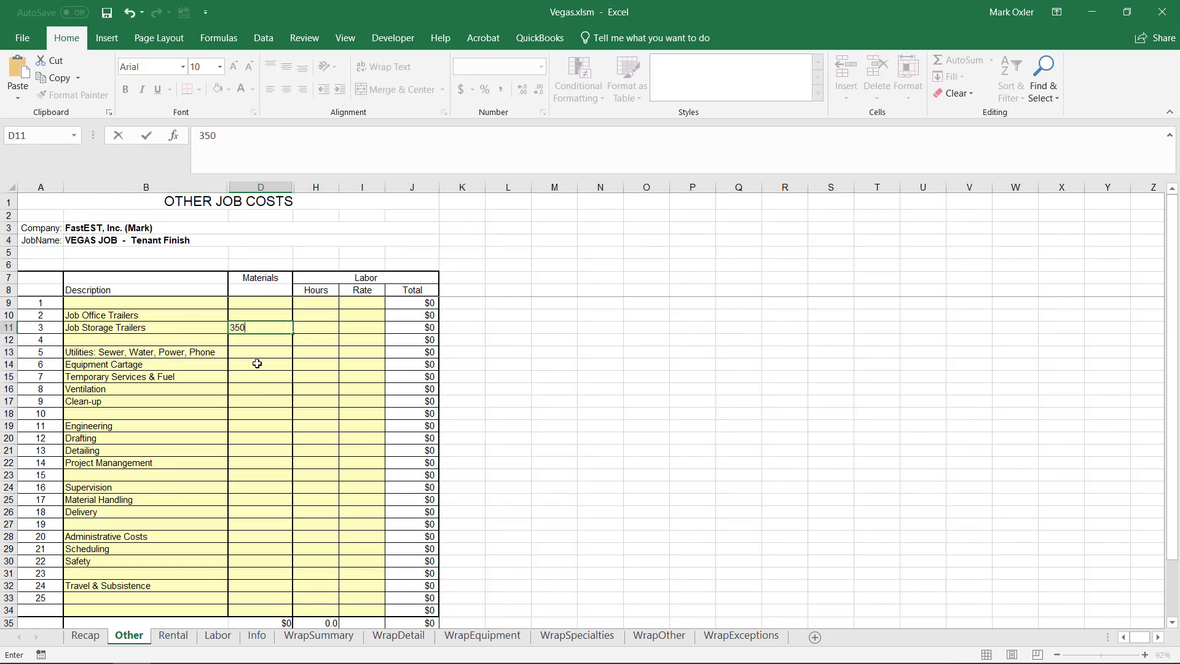
left_click(257, 364)
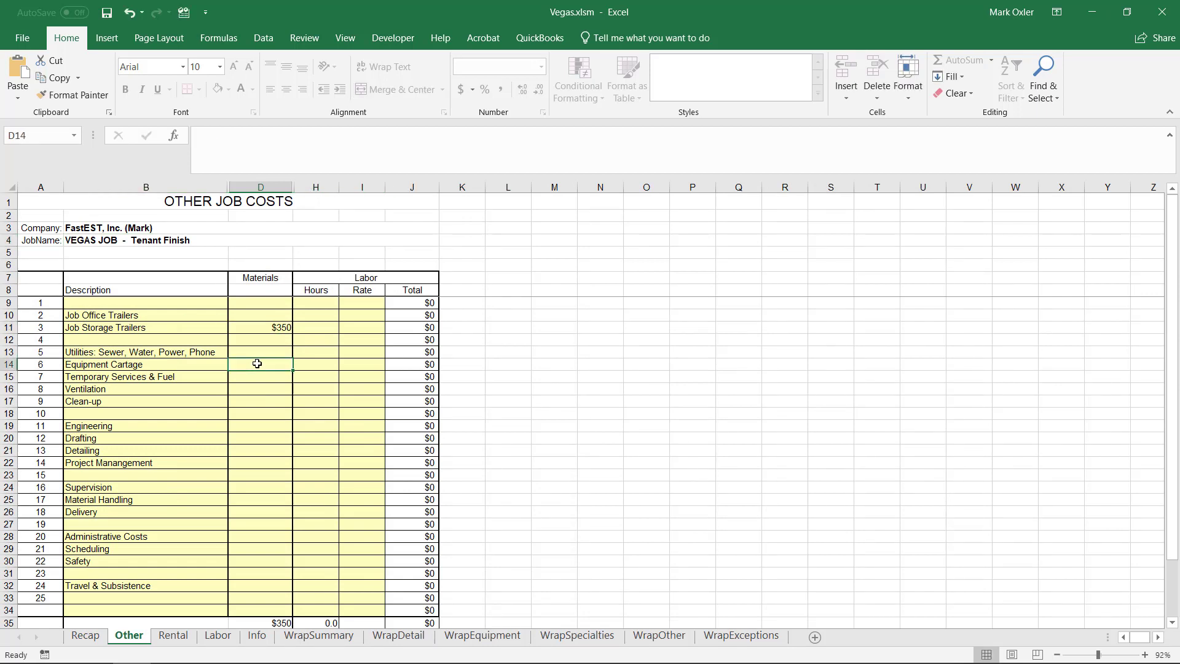
Add a Scissor Lift rental of 1 month at $350 on the Rental sheet.
left_click(172, 640)
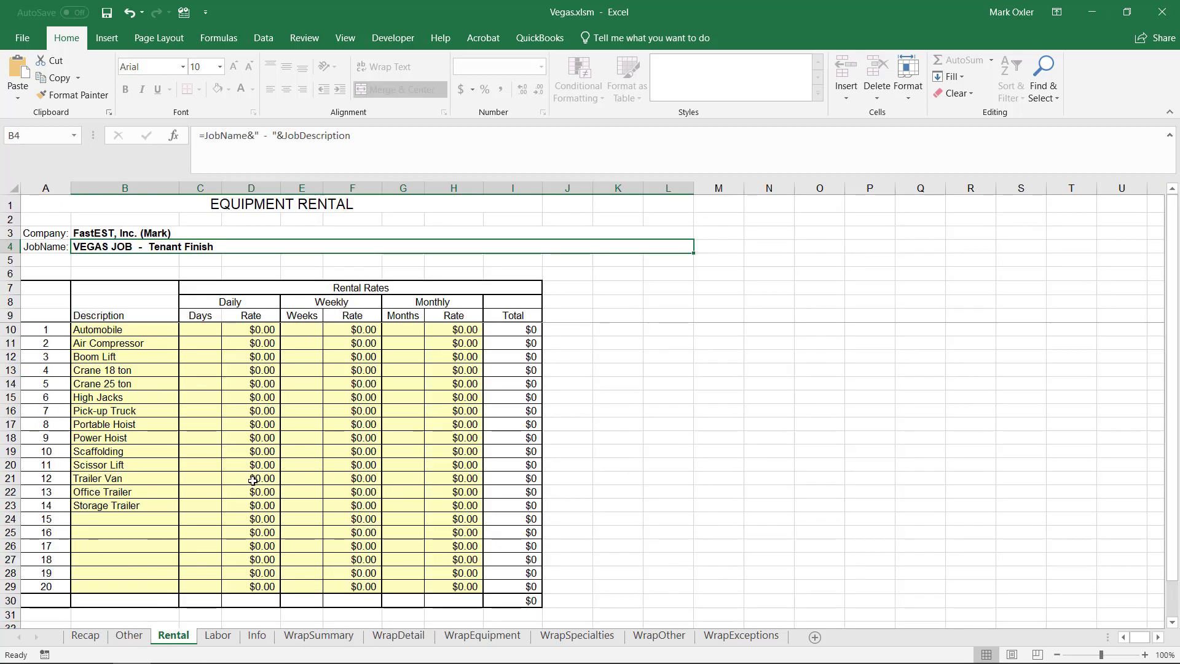
left_click(404, 465)
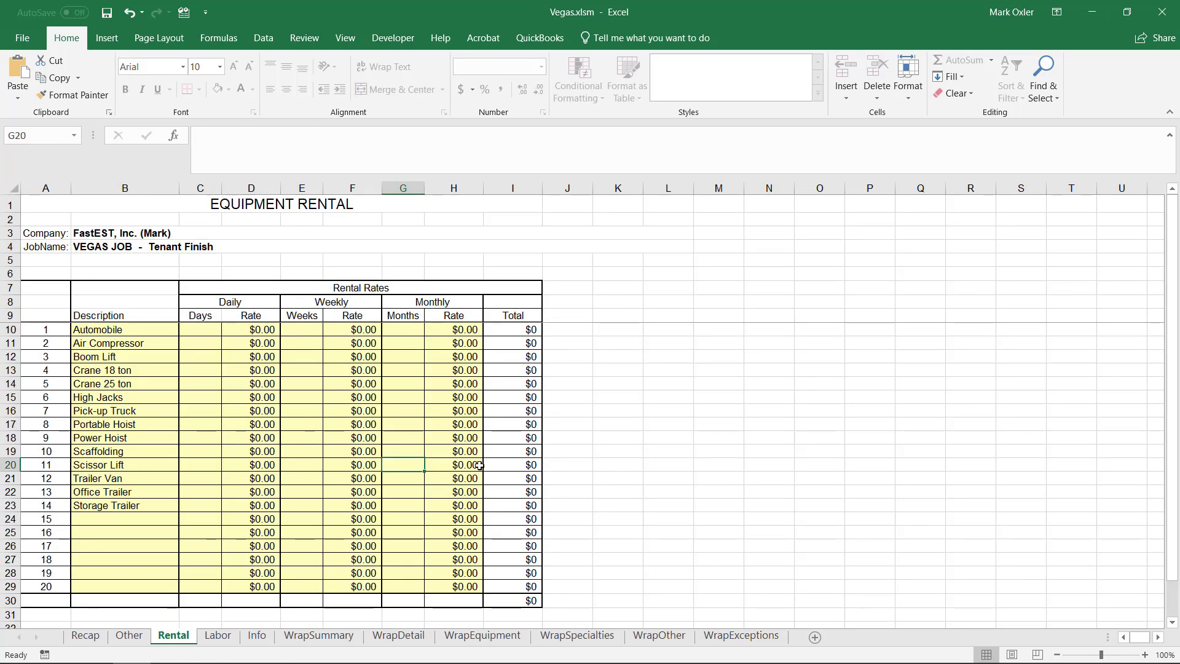
type("1")
left_click(479, 465)
type("3")
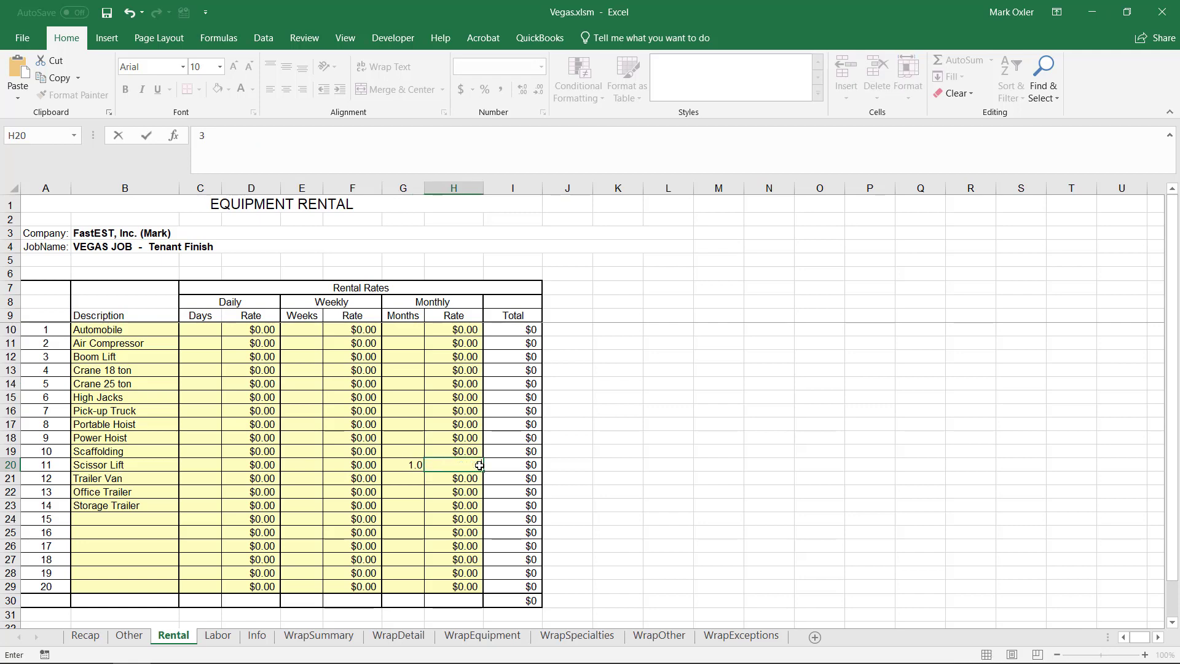
type("50")
left_click(416, 431)
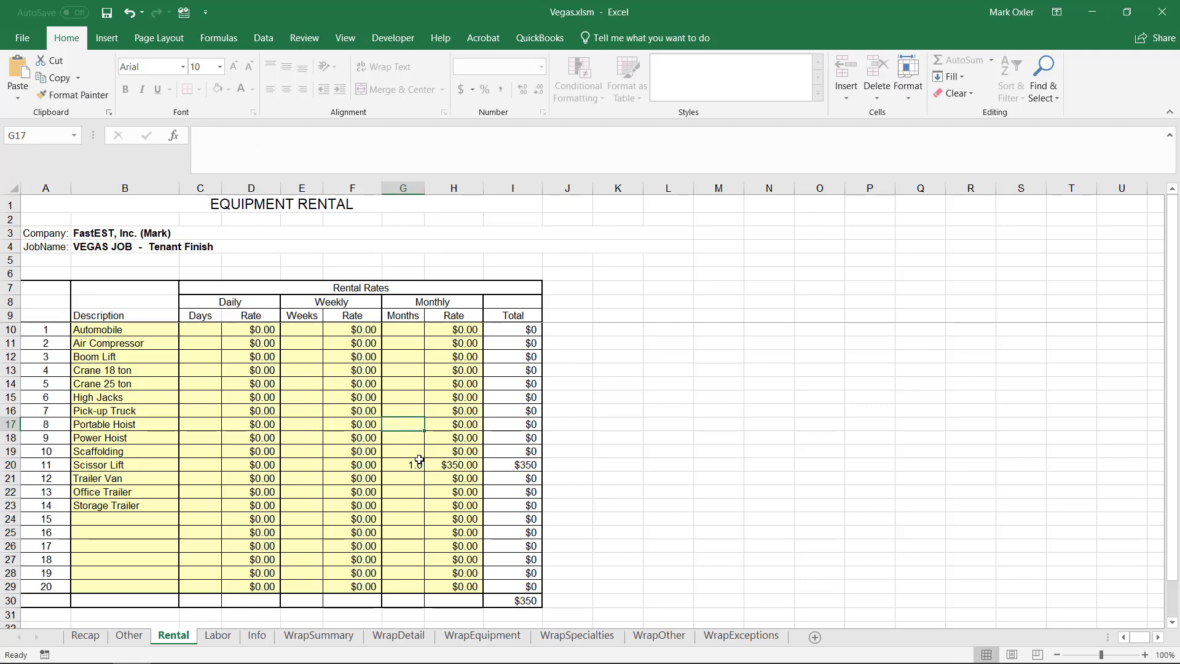
Set pipe and duct Journeyman rates to $50, then check the $5,267 quoted price on Recap.
left_click(226, 640)
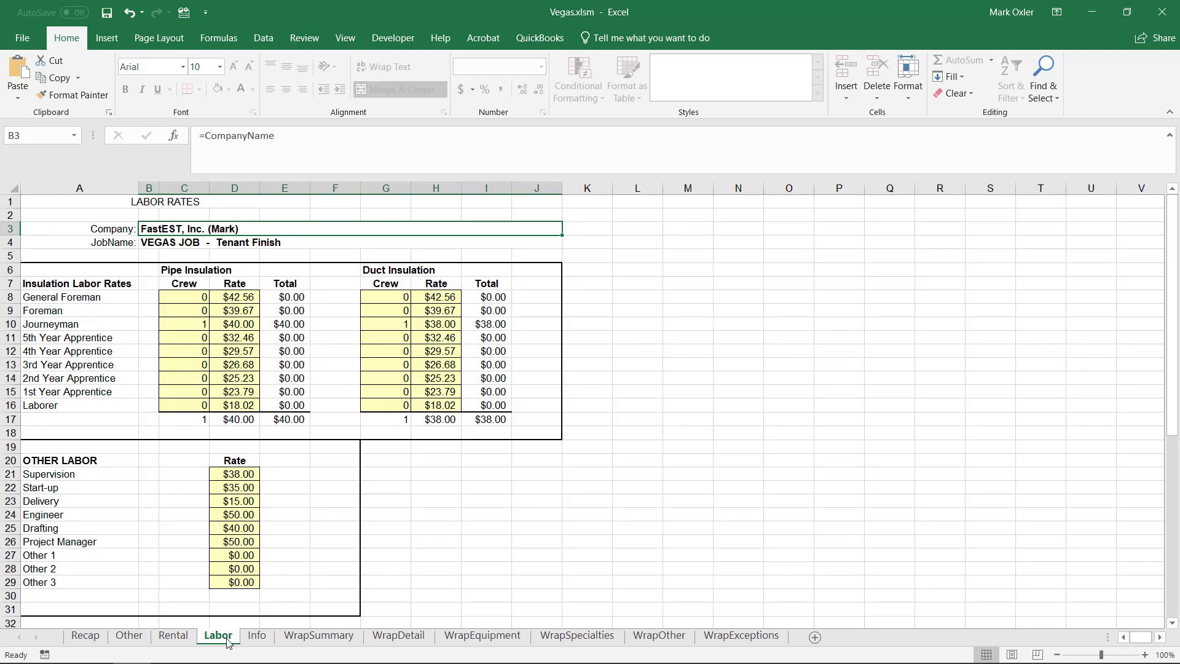
left_click(235, 324)
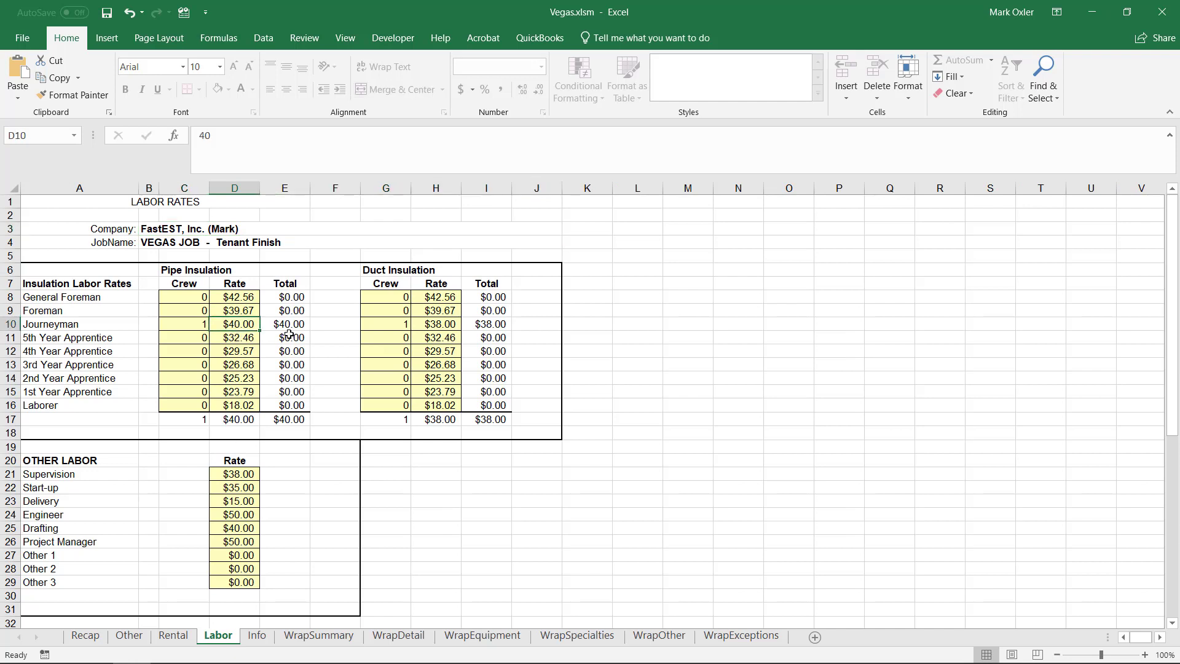
type("50")
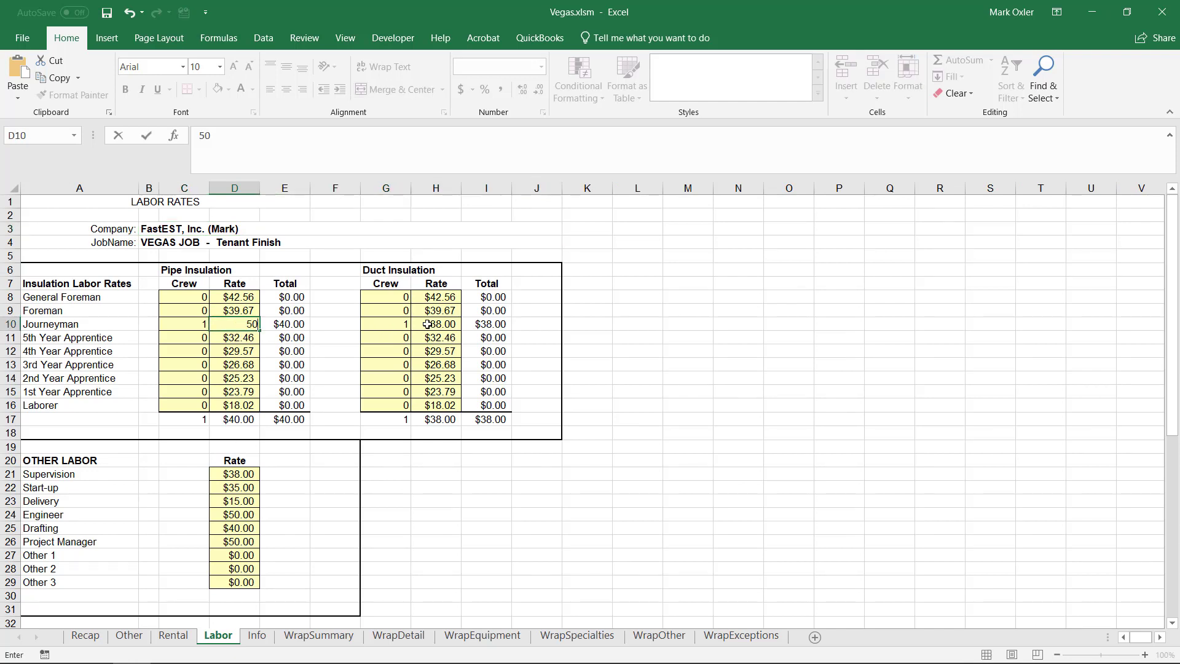
left_click(430, 324)
type("50")
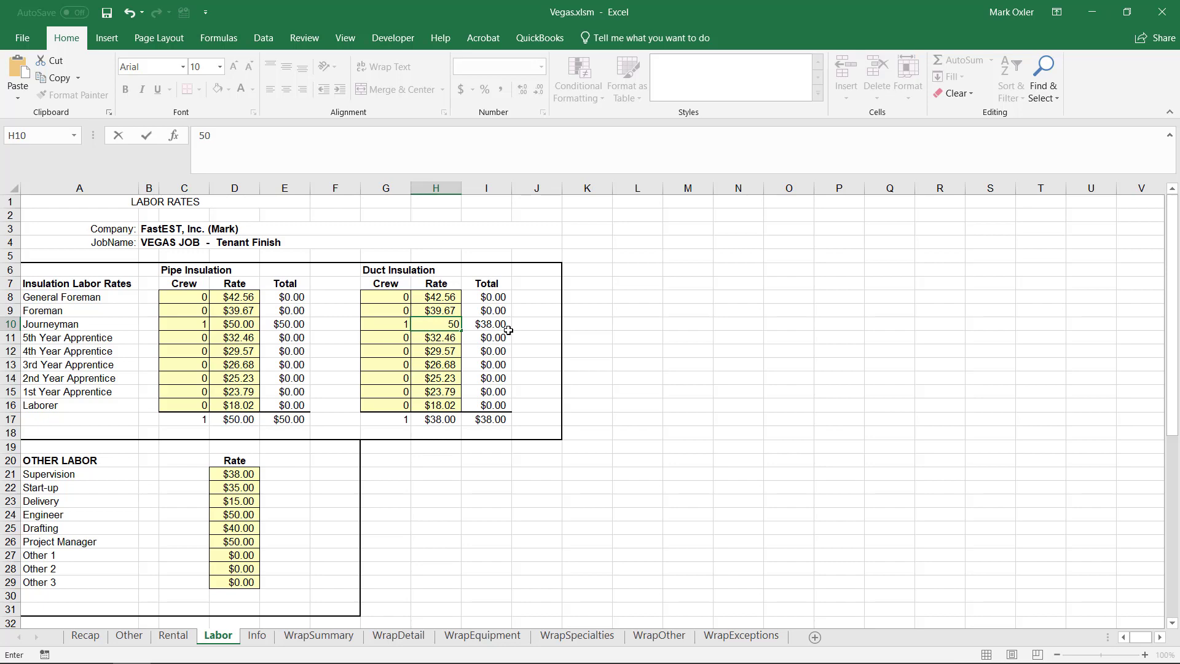
left_click(422, 348)
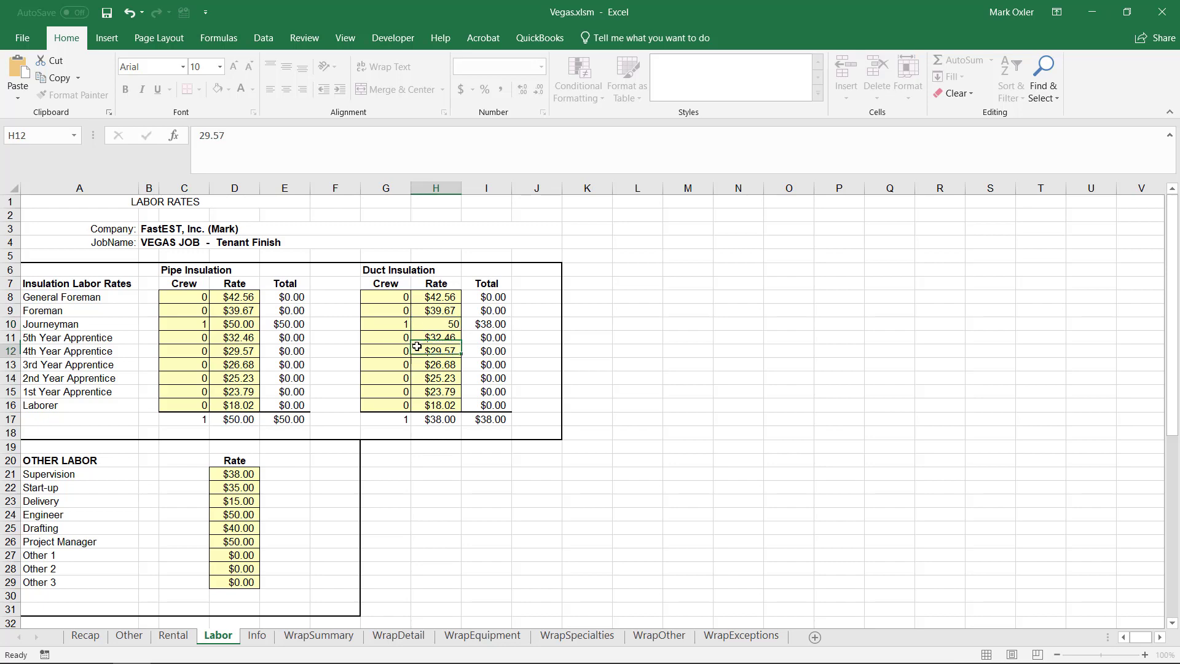
left_click(104, 628)
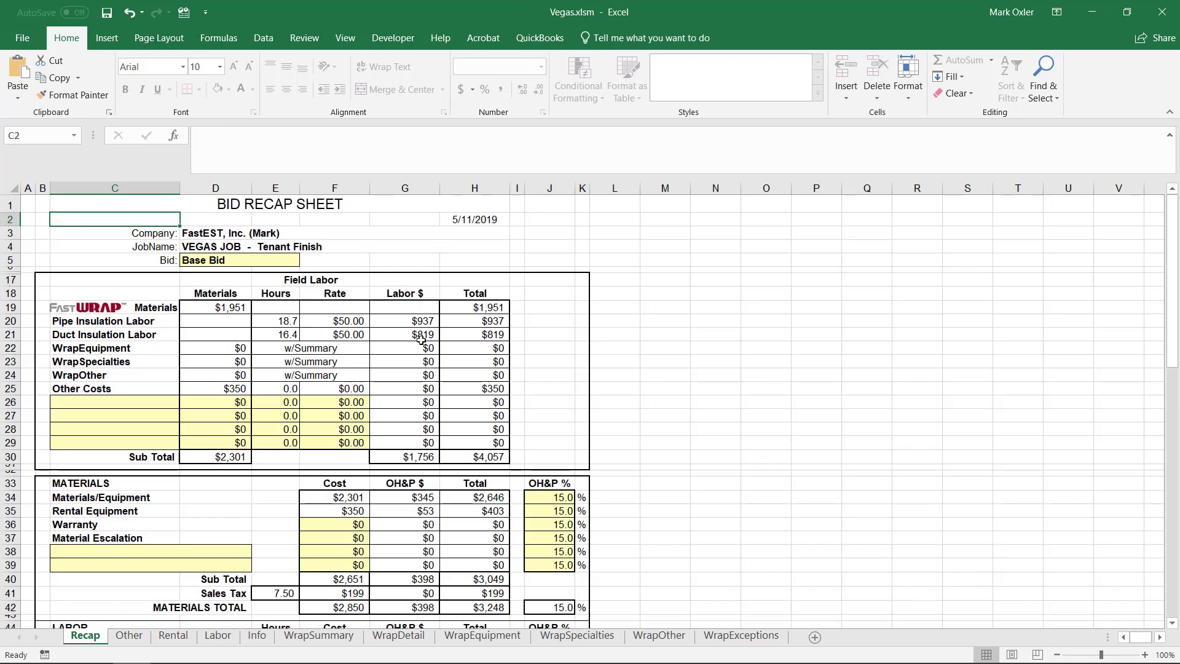
left_click_drag(1172, 284, 1156, 489)
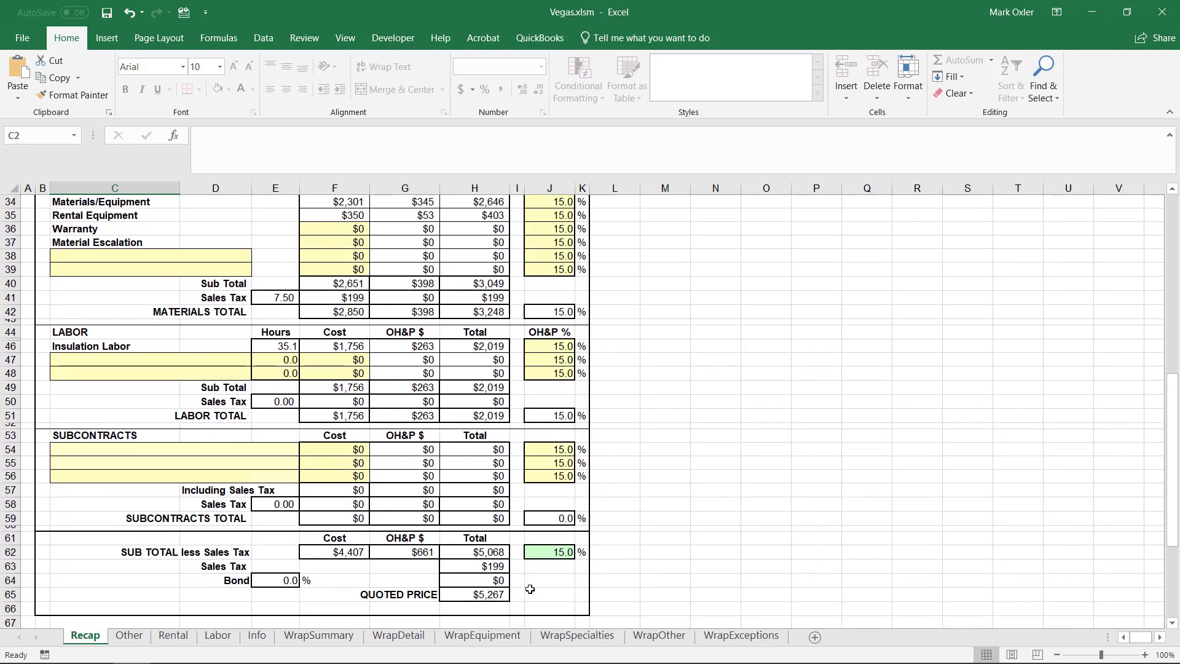